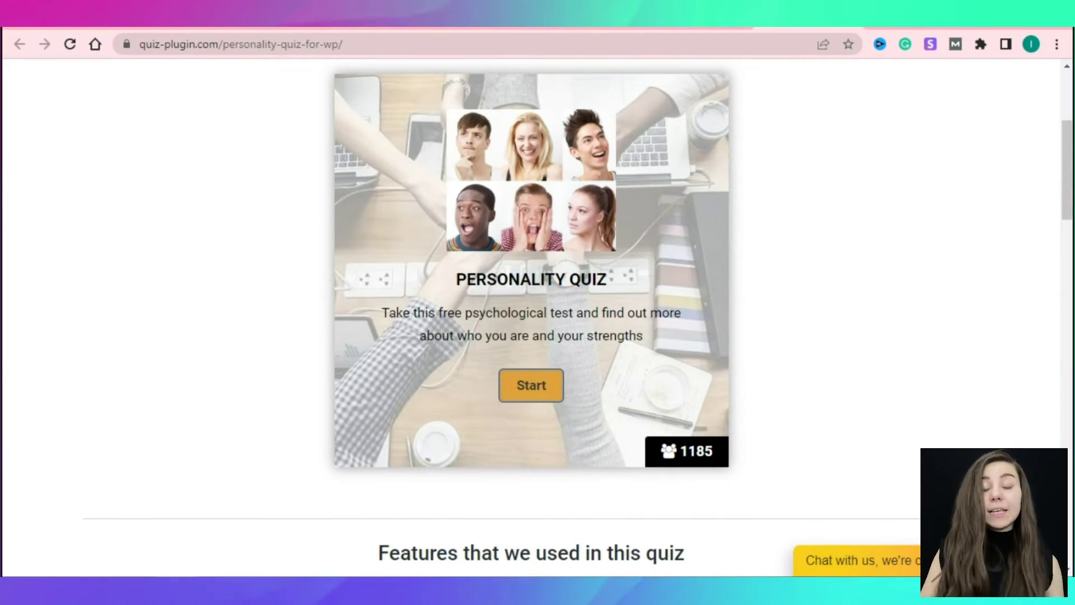
# Take the demo quiz with answers like Time for meditation, A Cheetah, Kind and A beach.
pyautogui.click(531, 385)
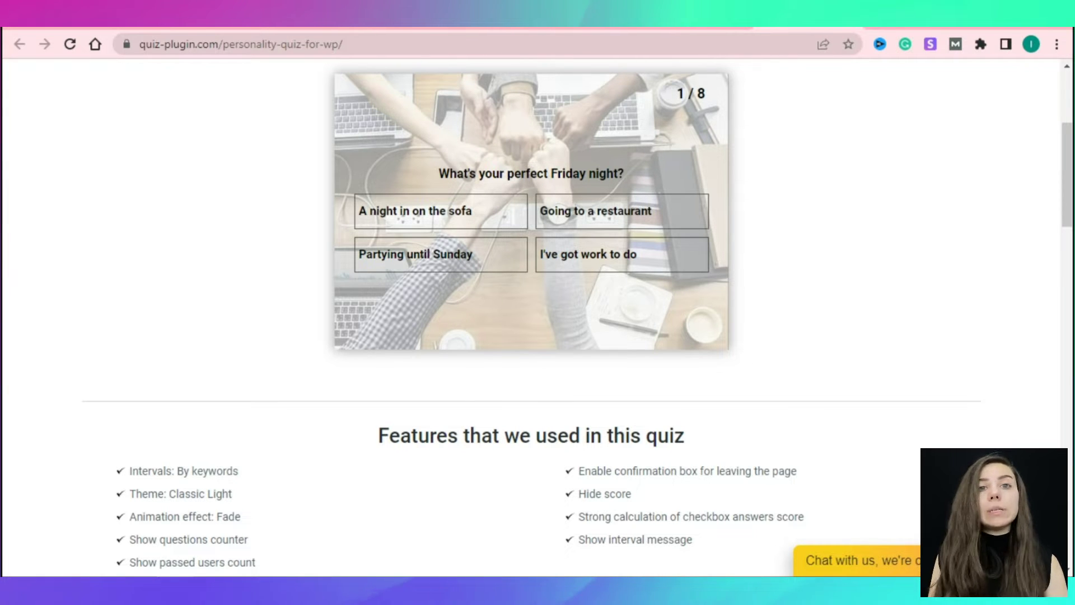
pyautogui.click(622, 211)
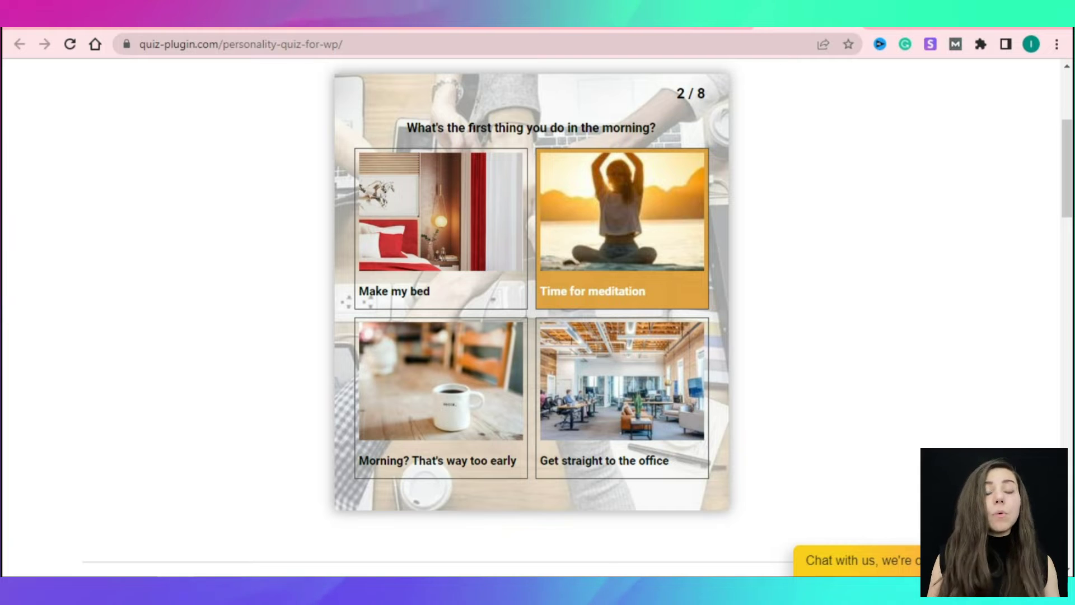
pyautogui.click(621, 218)
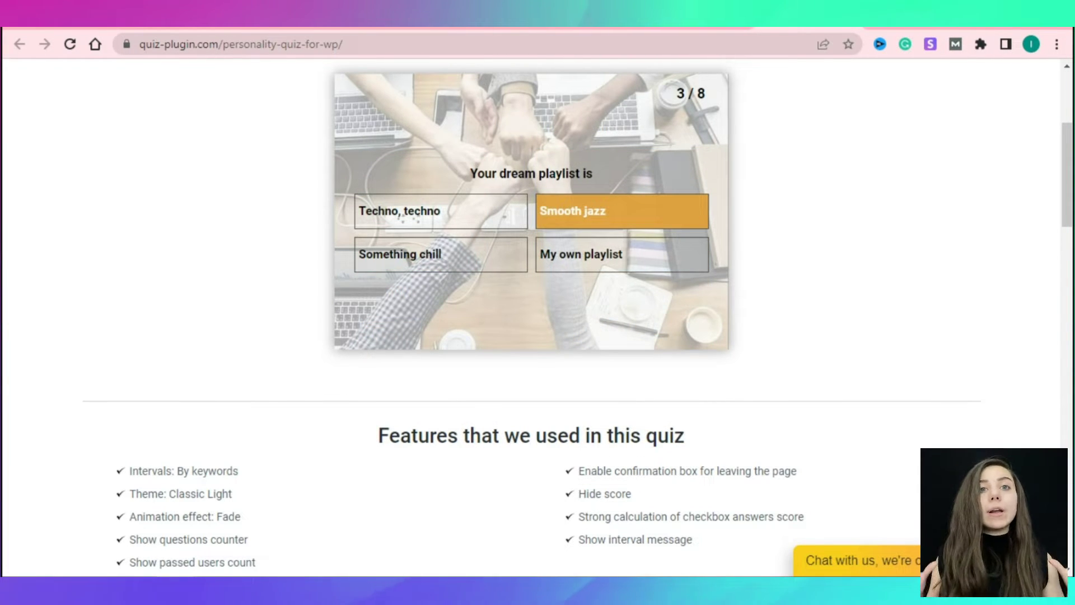
pyautogui.click(621, 254)
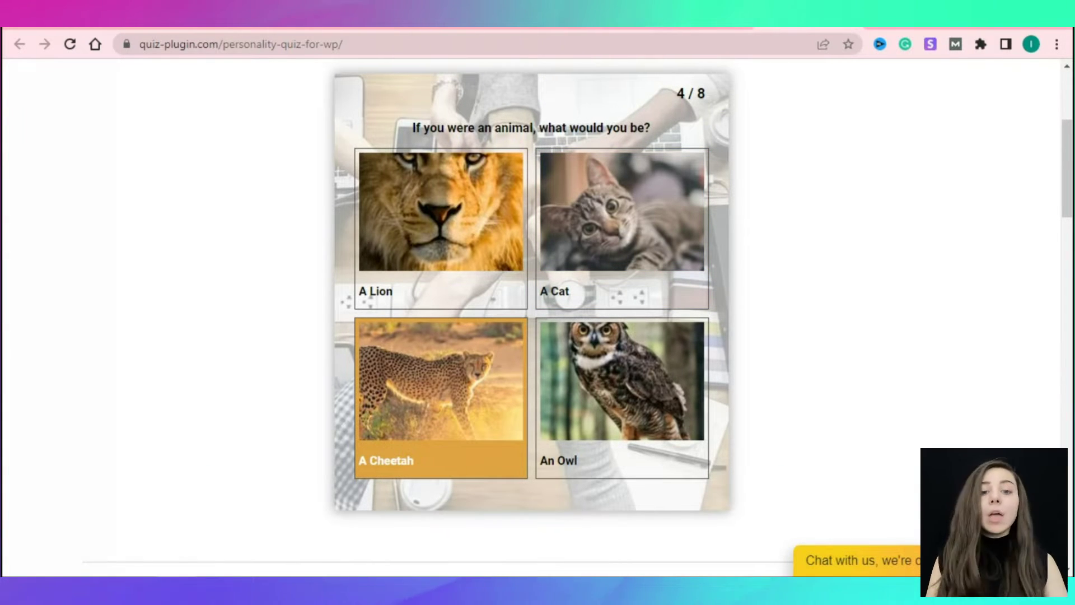
pyautogui.click(440, 398)
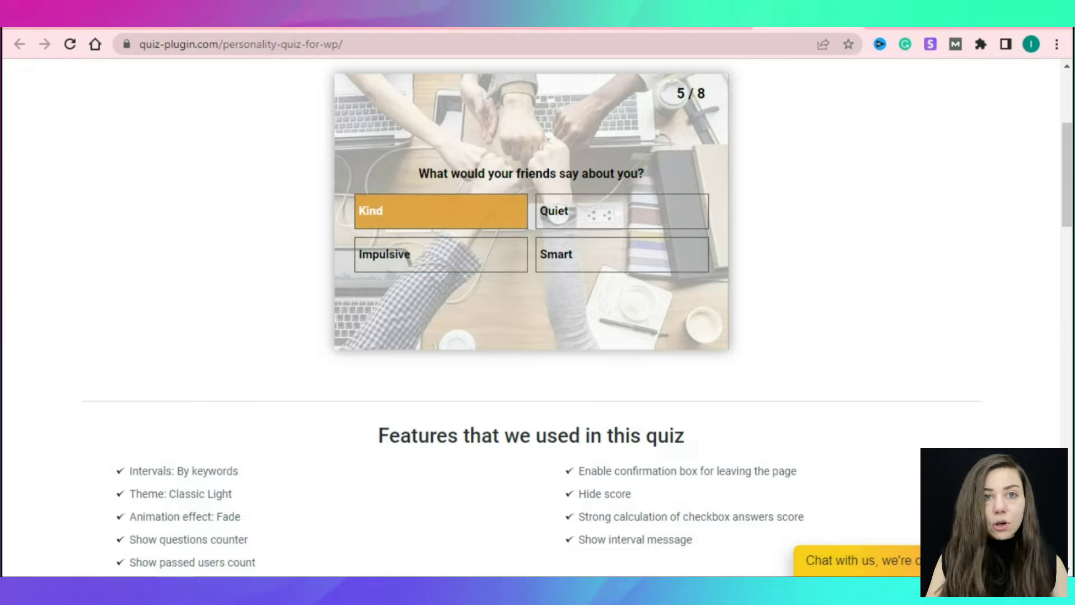
pyautogui.click(440, 211)
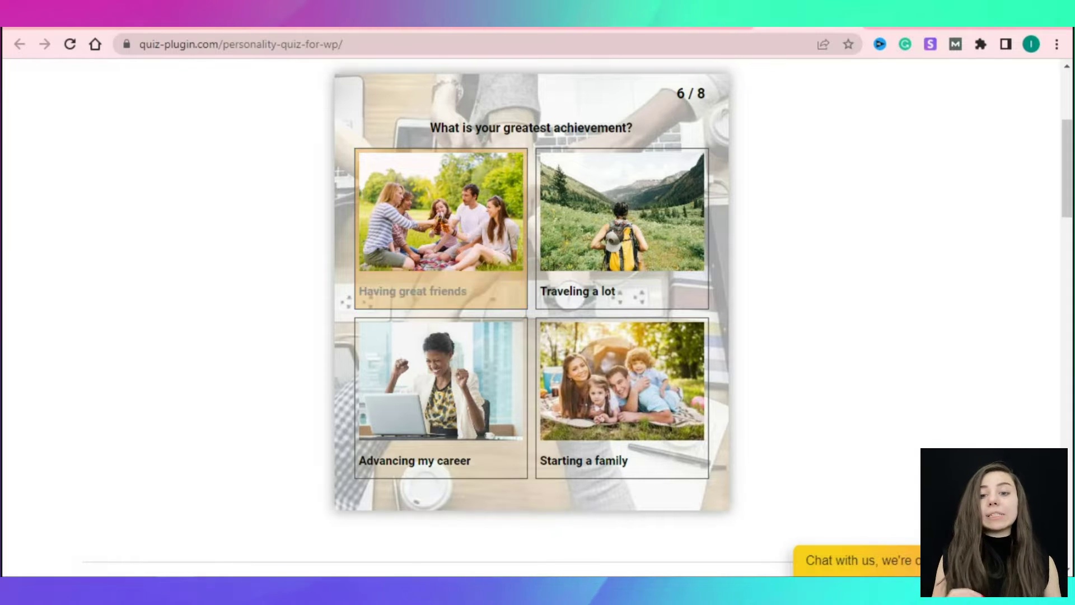
pyautogui.click(441, 392)
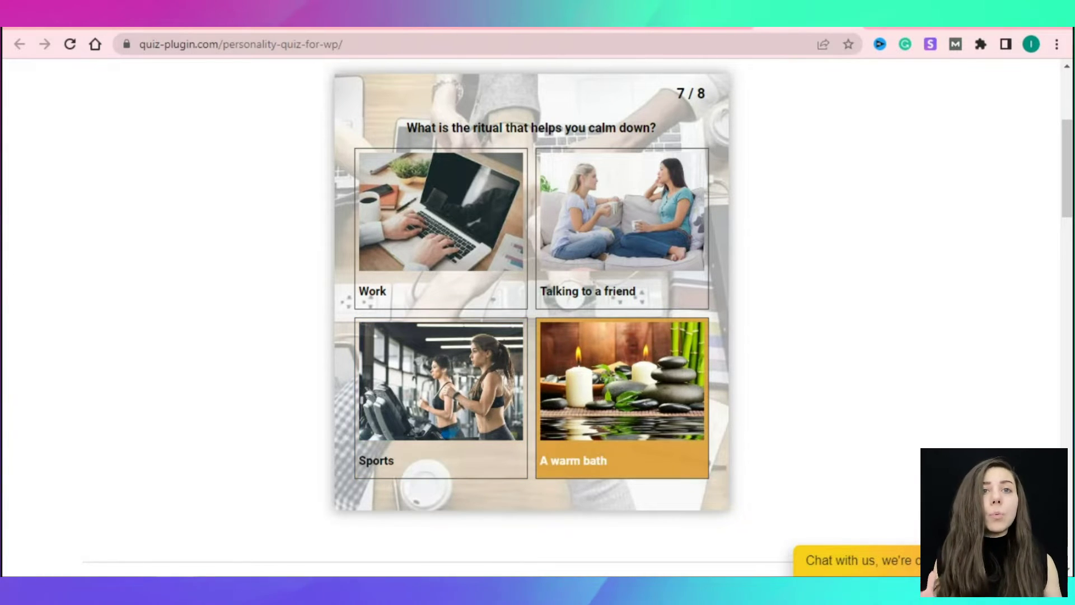
pyautogui.click(622, 392)
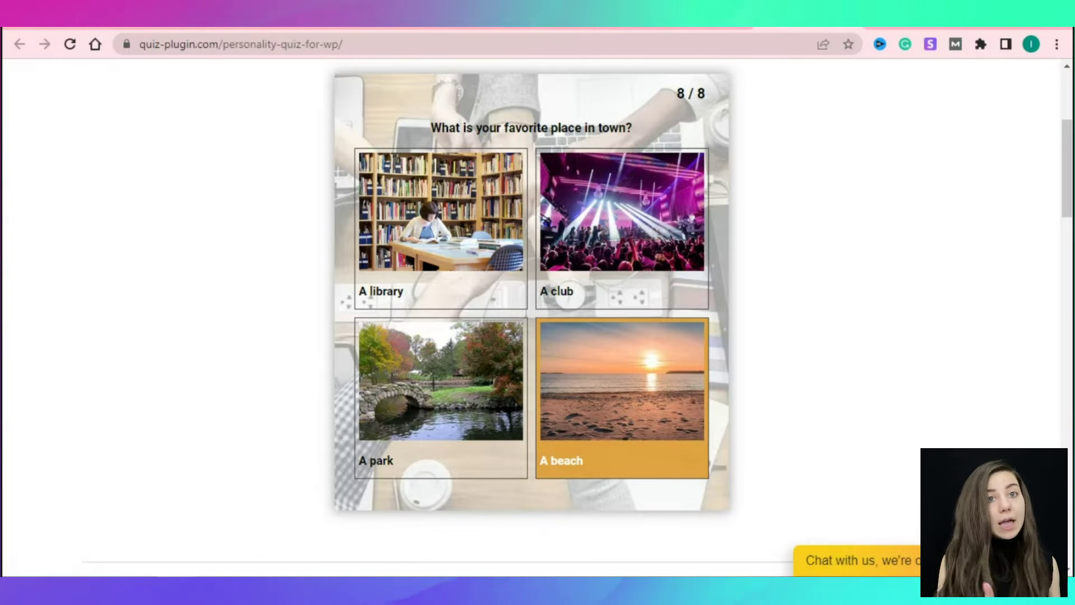
pyautogui.click(621, 392)
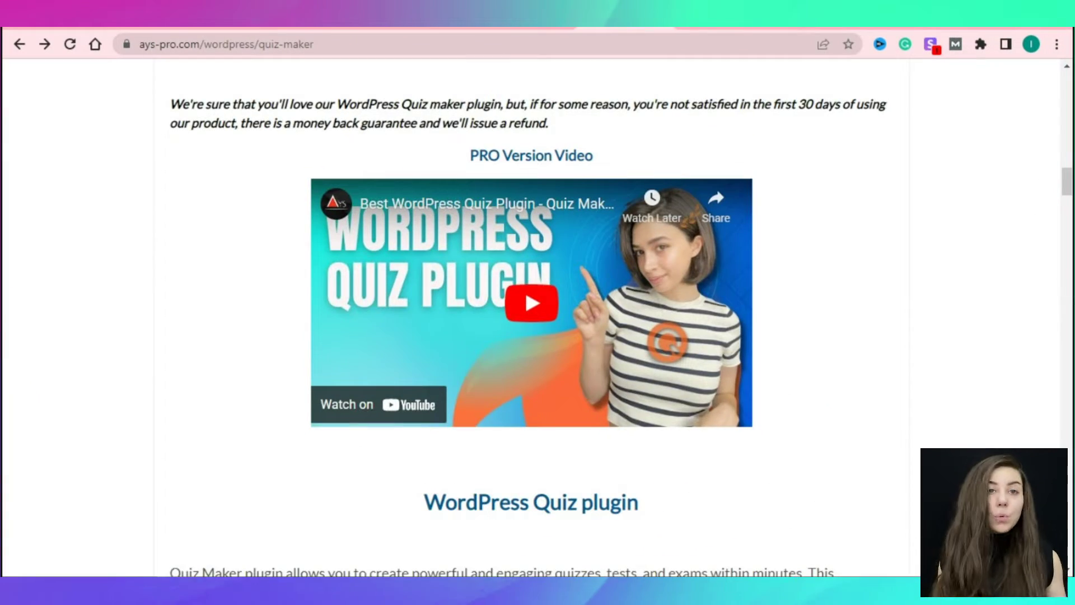
pyautogui.scroll(-3, 529, 314)
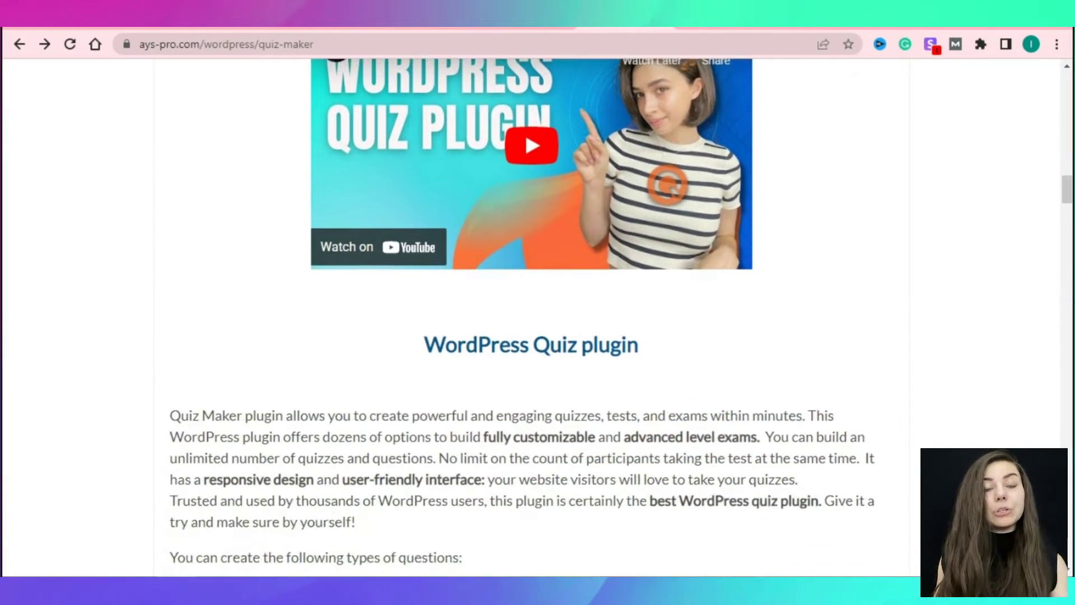
# Scroll through the Quiz Maker feature sections on the ays-pro.com product page.
pyautogui.scroll(-4, 529, 314)
pyautogui.scroll(-2, 529, 314)
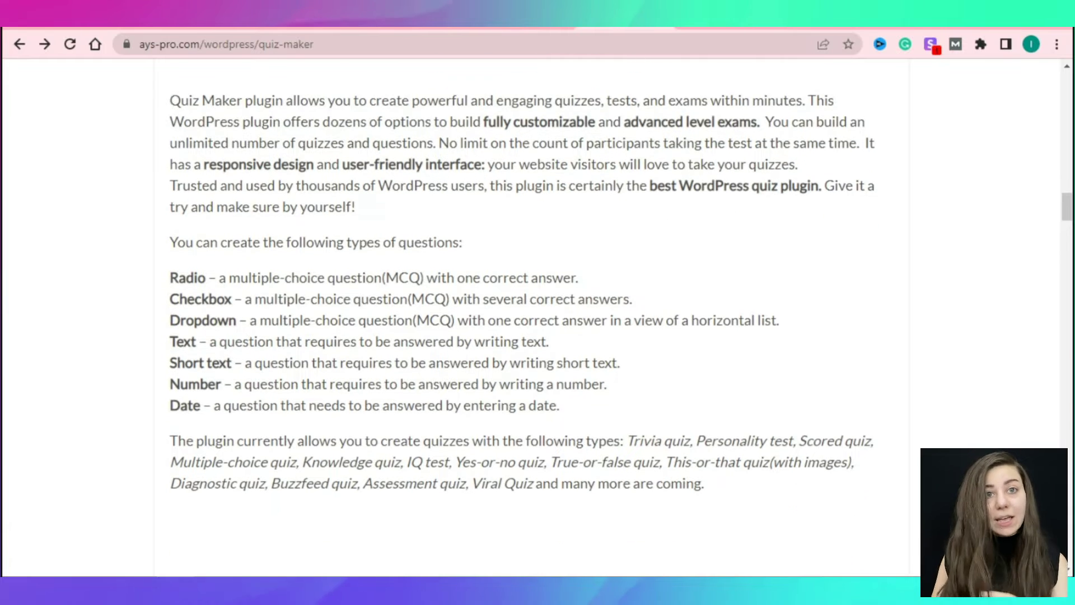
pyautogui.scroll(-5, 529, 314)
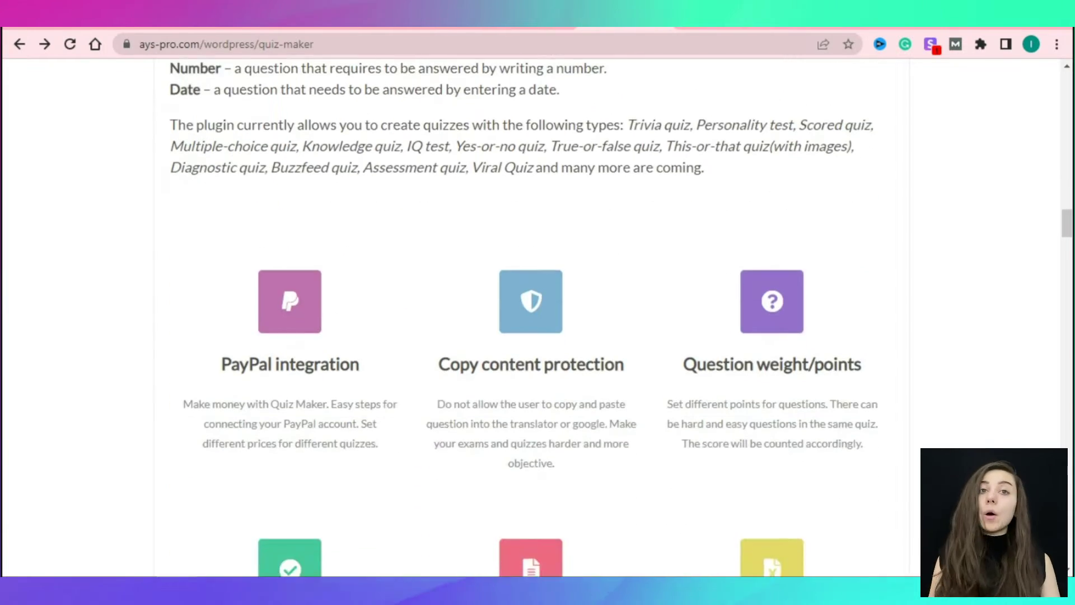
pyautogui.scroll(-3, 529, 314)
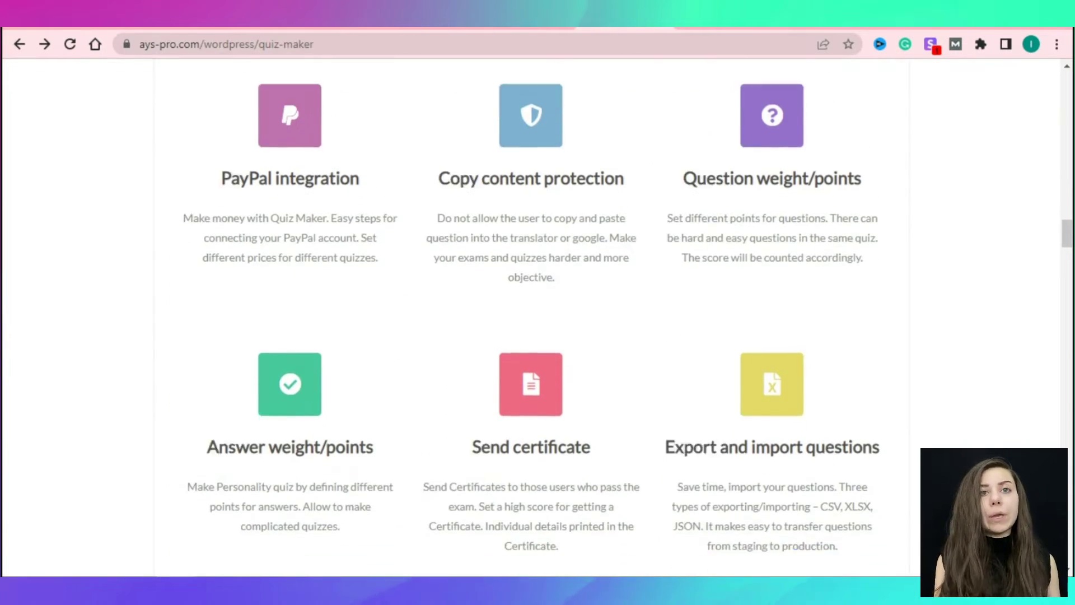
pyautogui.scroll(-6, 529, 313)
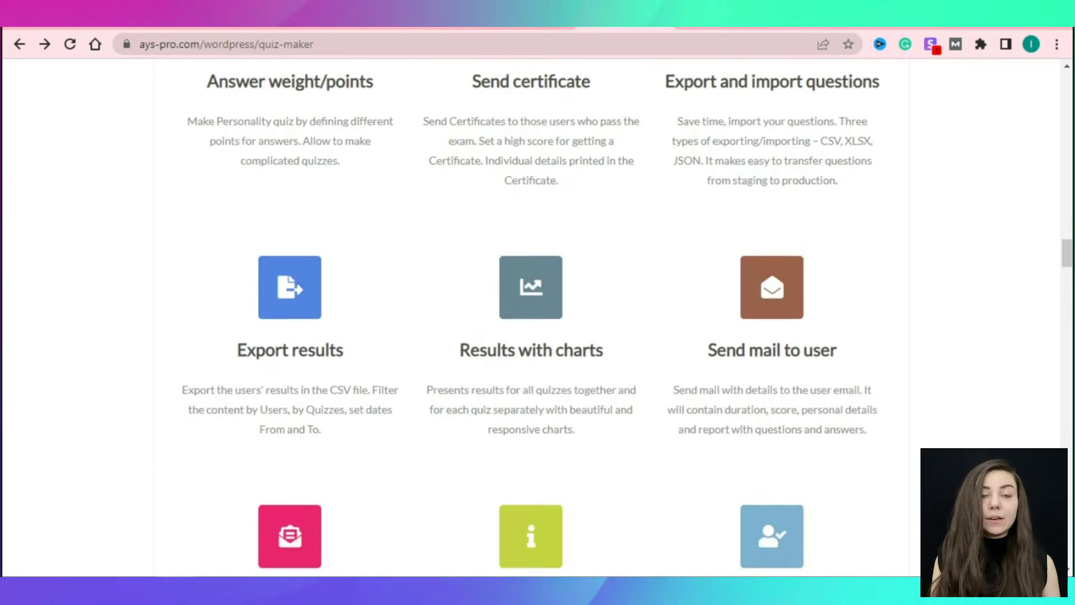
pyautogui.scroll(-7, 529, 314)
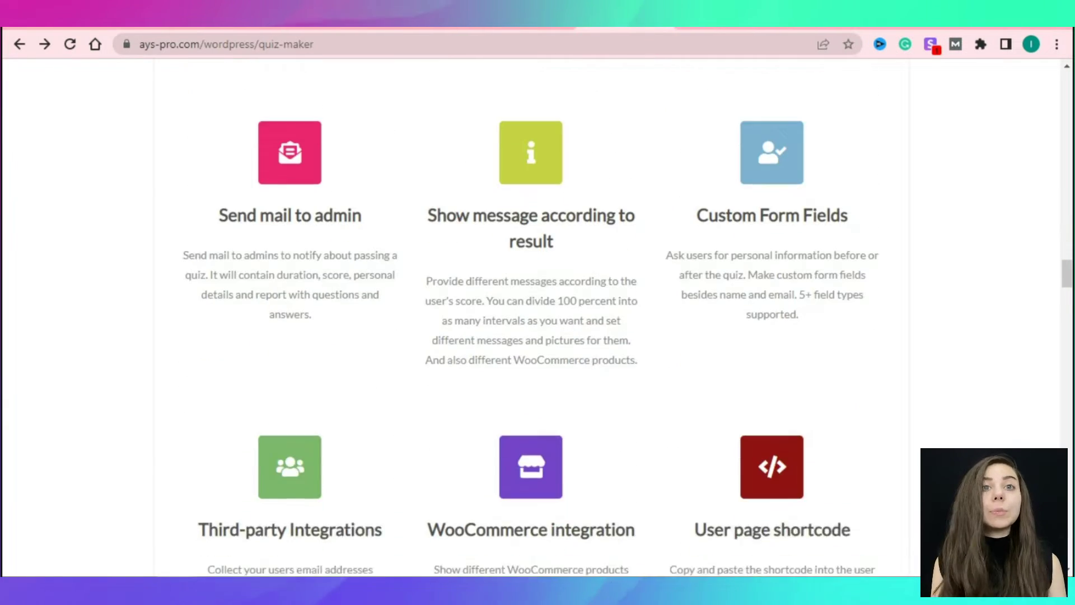
pyautogui.scroll(-4, 529, 313)
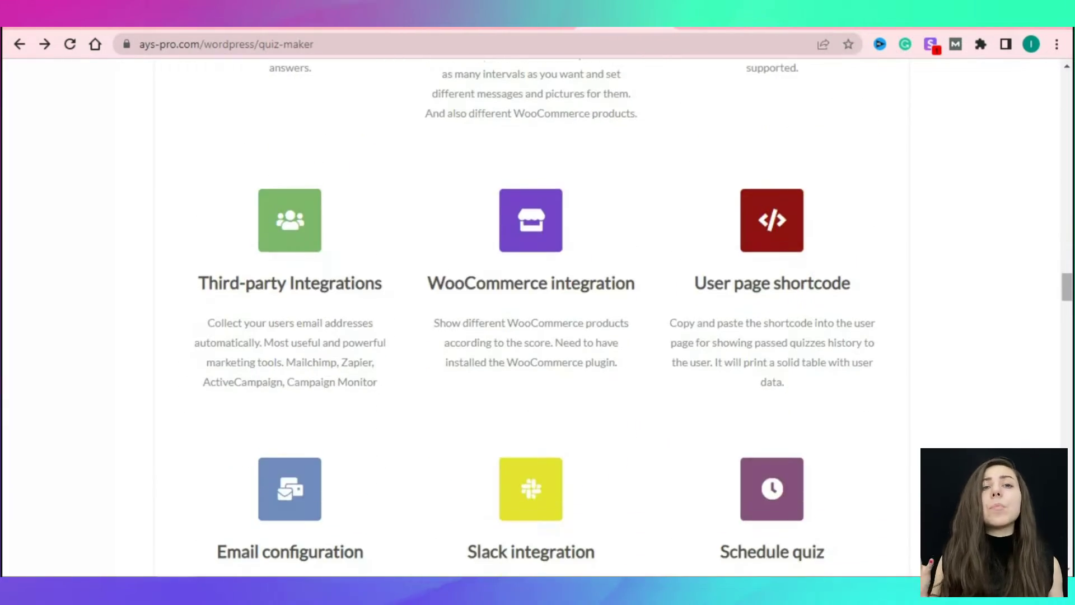
pyautogui.scroll(-5, 529, 314)
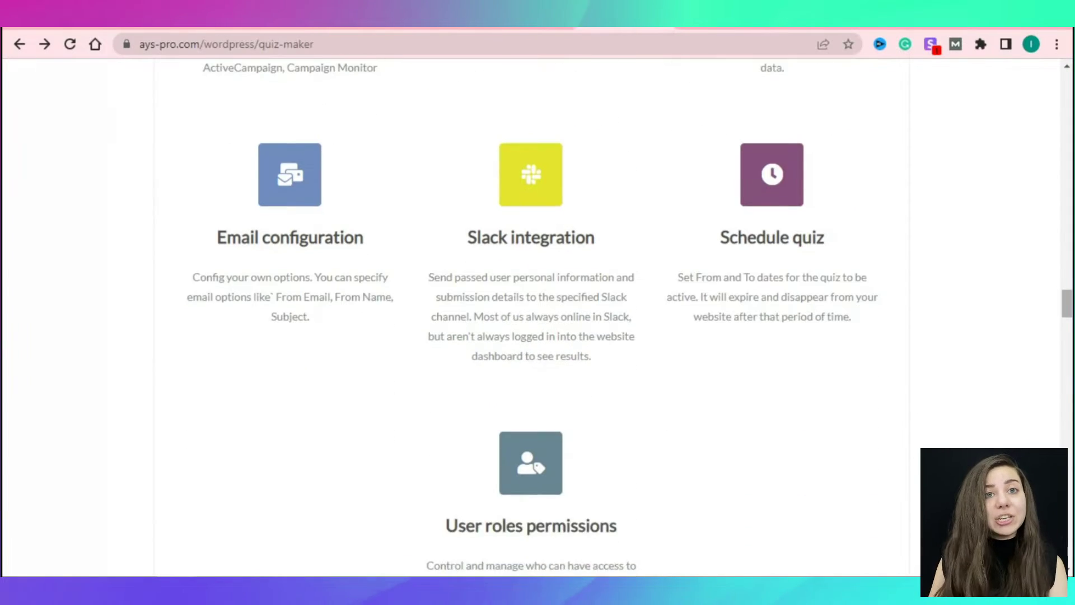
pyautogui.scroll(-4, 529, 313)
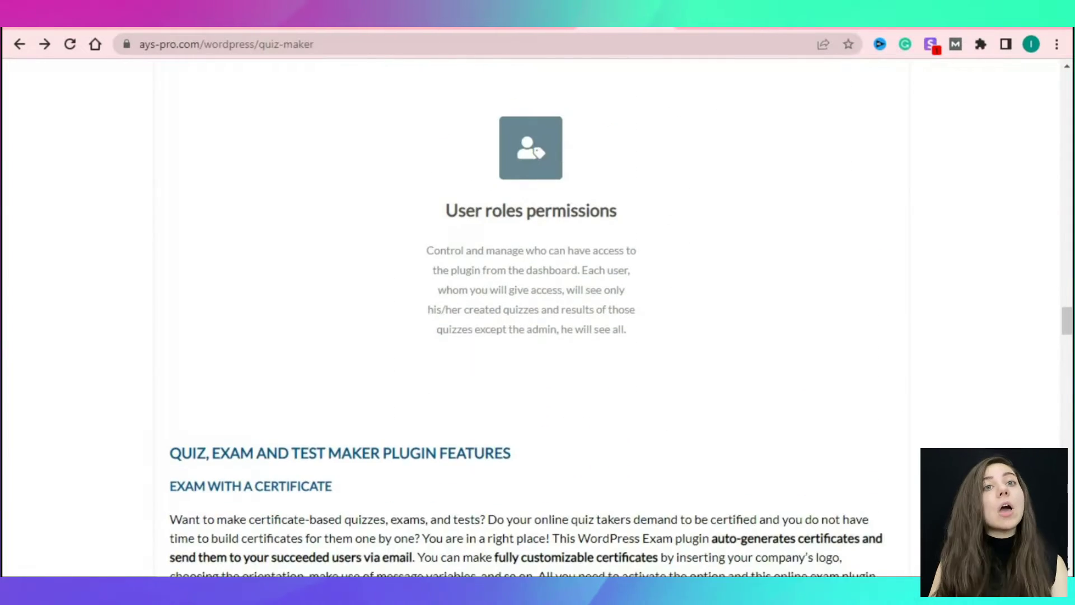
pyautogui.scroll(-1, 529, 314)
pyautogui.scroll(-5, 529, 313)
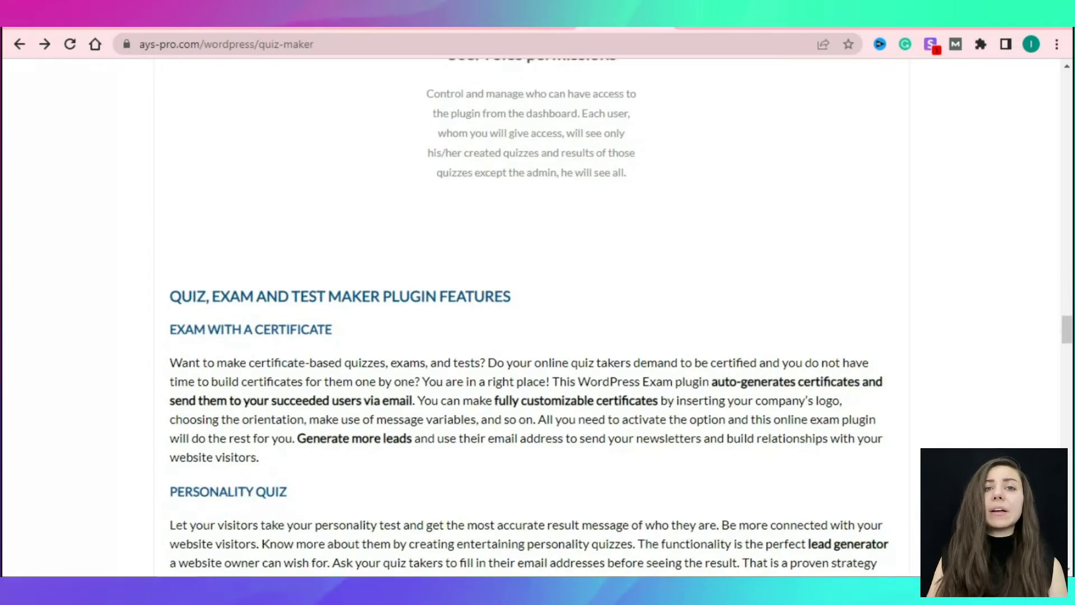
# Reach the testimonials and advance the carousel to the third review, 'The team is awesome'.
pyautogui.scroll(-6, 529, 313)
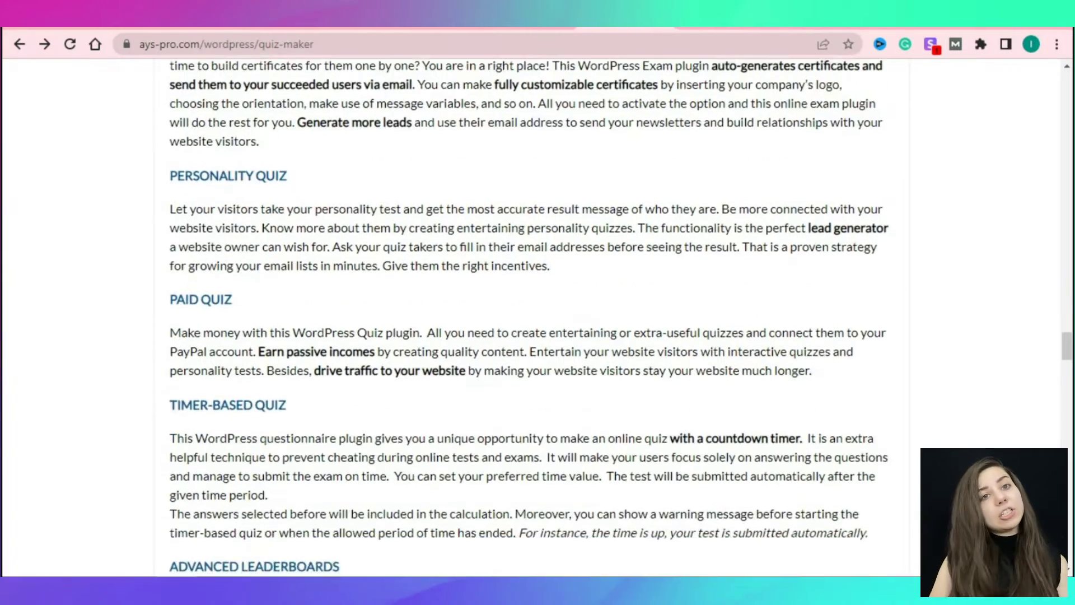
pyautogui.scroll(-6, 529, 314)
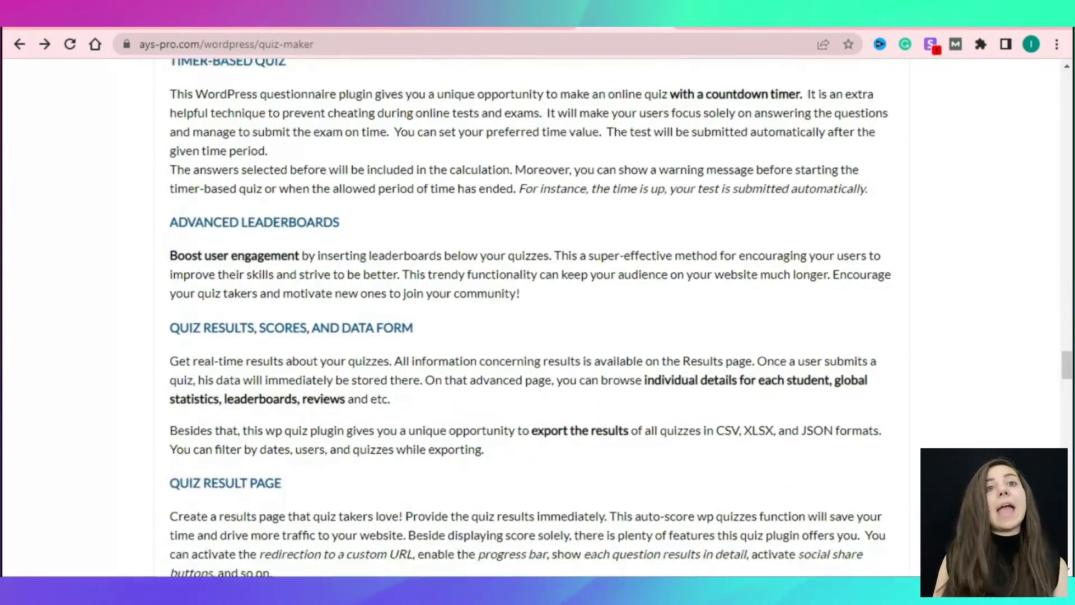
pyautogui.scroll(-6, 529, 314)
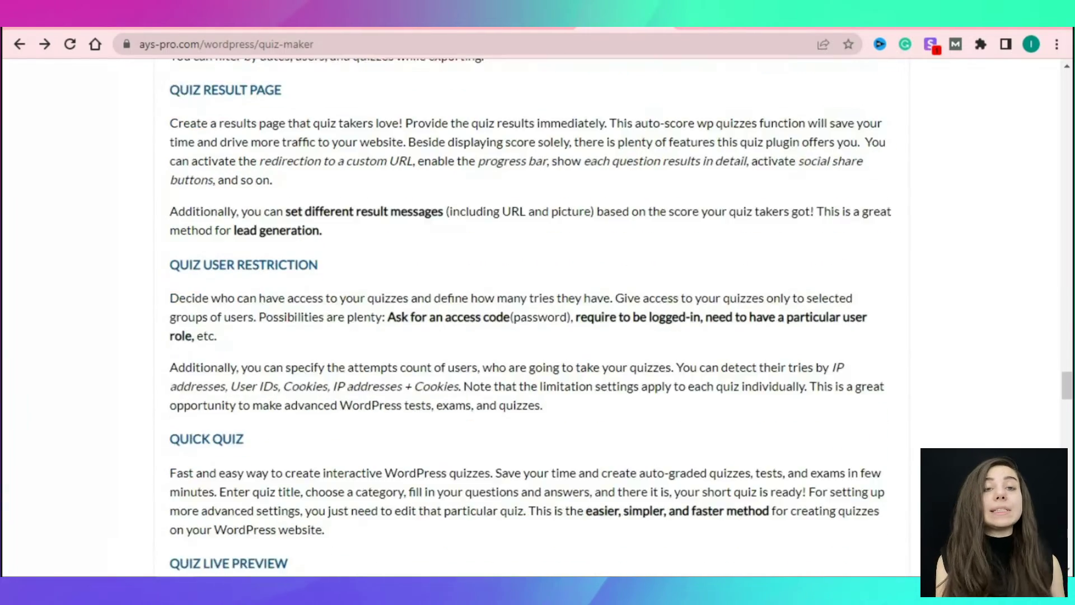
pyautogui.scroll(-7, 529, 313)
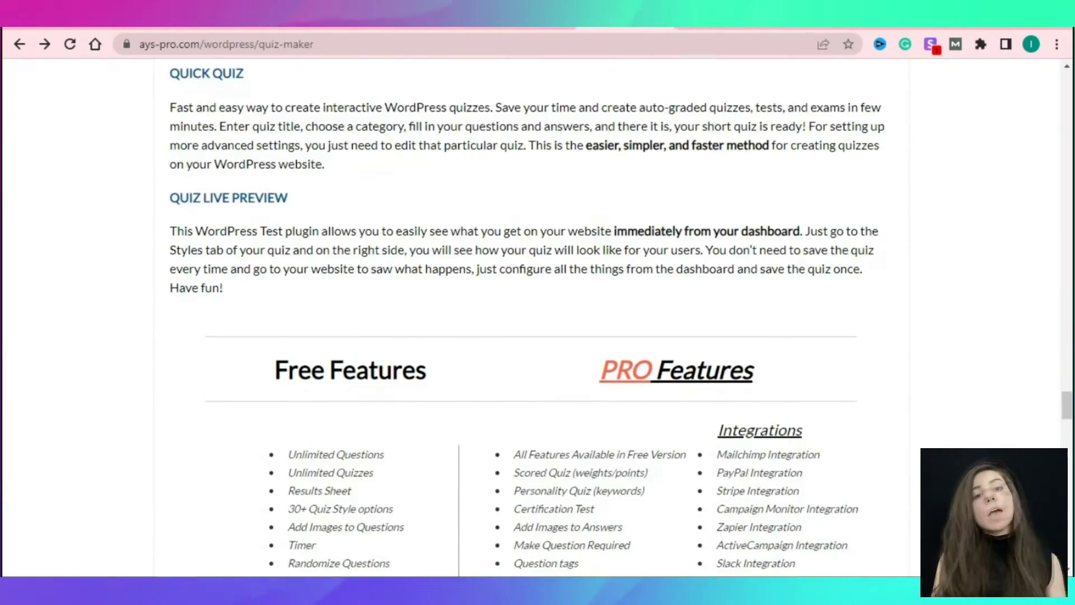
pyautogui.scroll(-9, 529, 314)
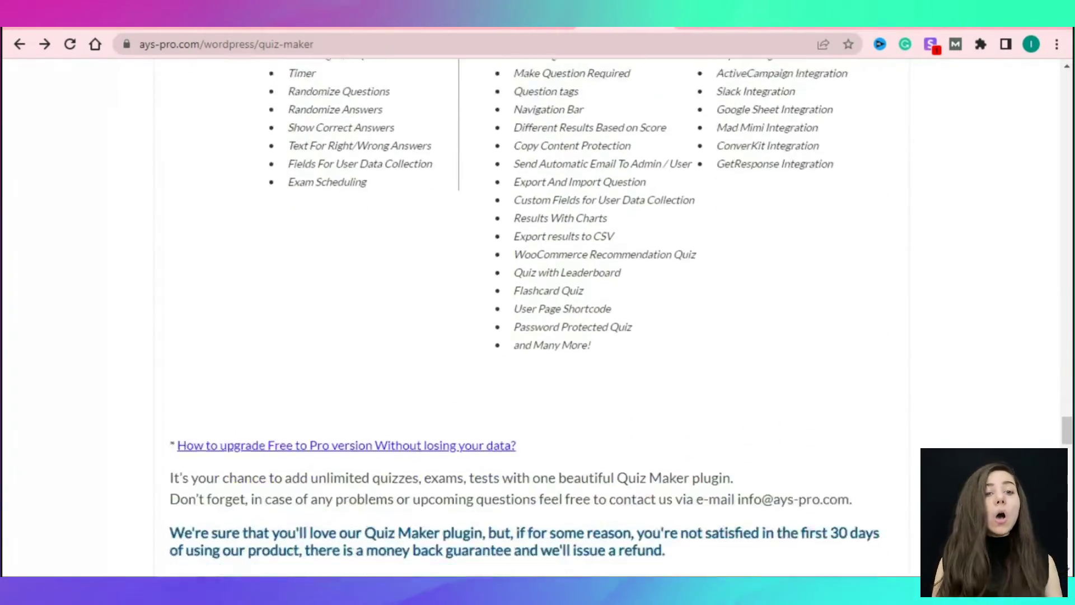
pyautogui.scroll(-3, 529, 314)
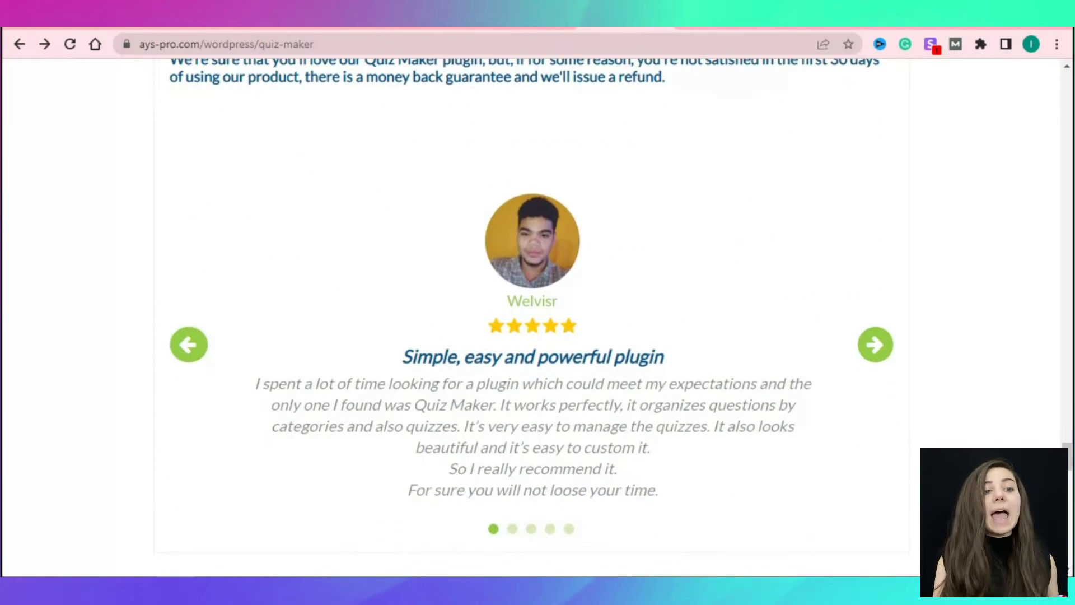
pyautogui.click(875, 266)
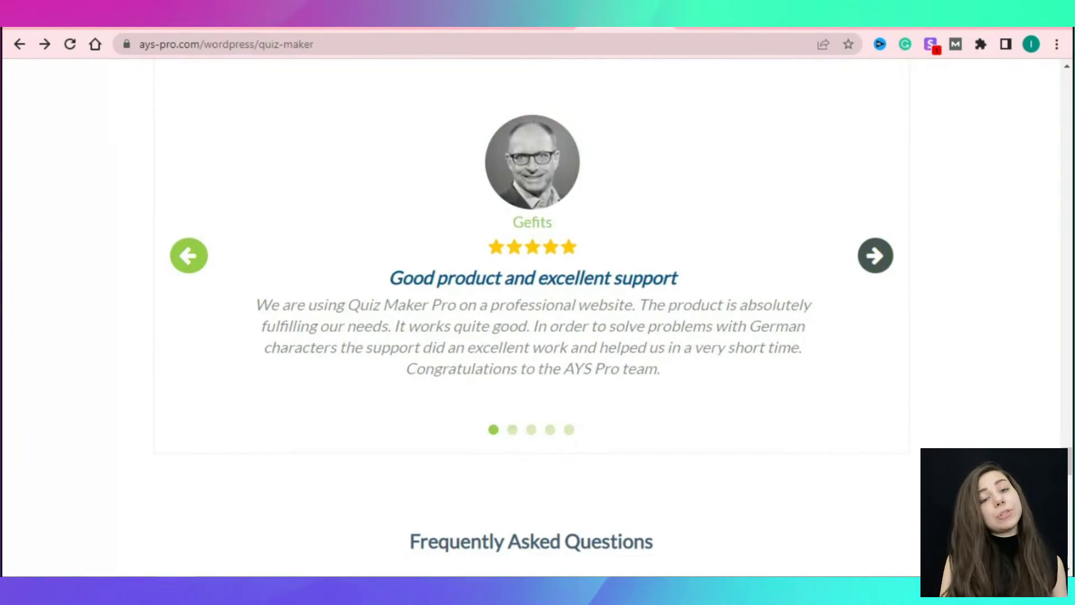
pyautogui.click(875, 255)
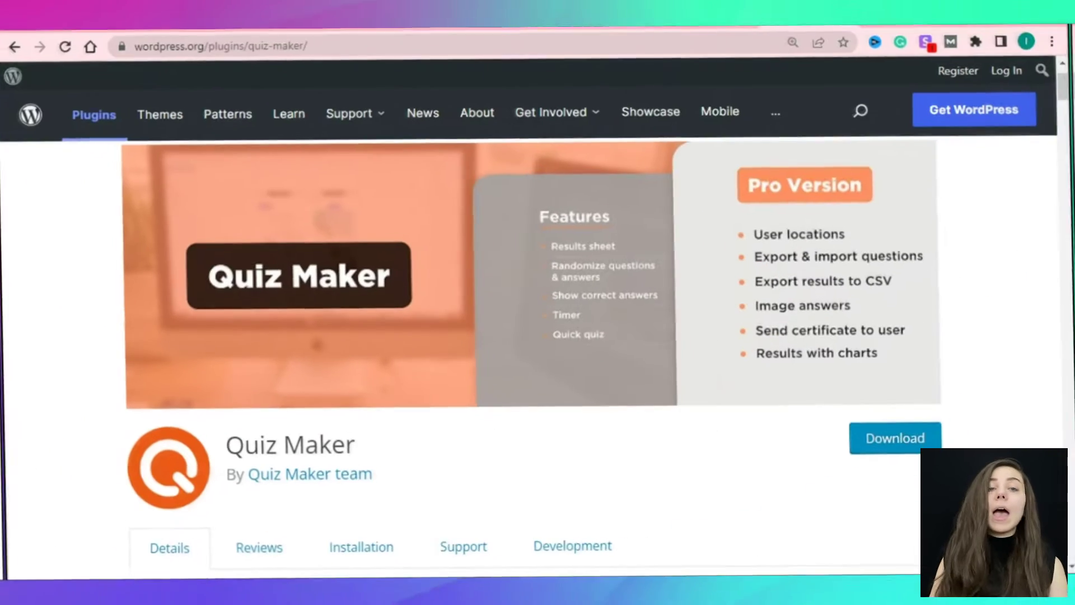
# Scroll the wordpress.org Quiz Maker page through its description, version details and ratings breakdown.
pyautogui.scroll(-2, 531, 358)
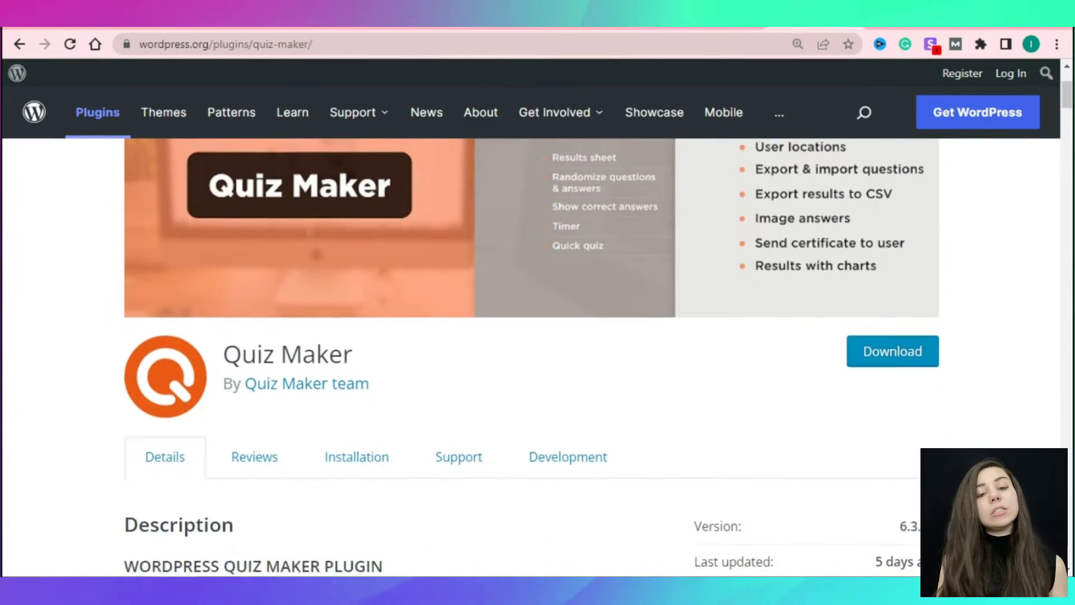
pyautogui.scroll(-2, 532, 358)
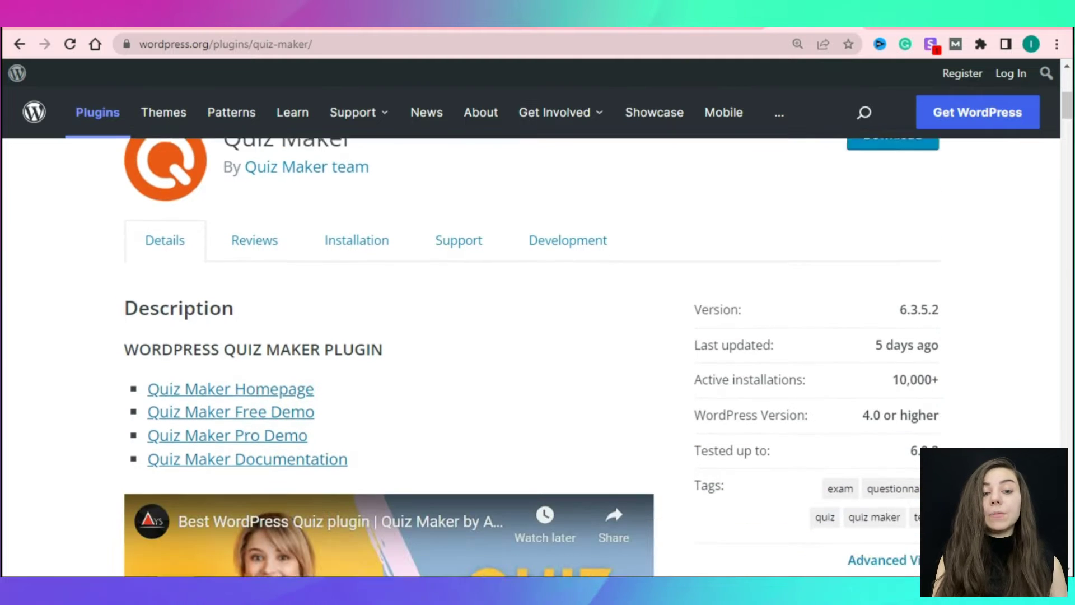
pyautogui.scroll(-1, 532, 358)
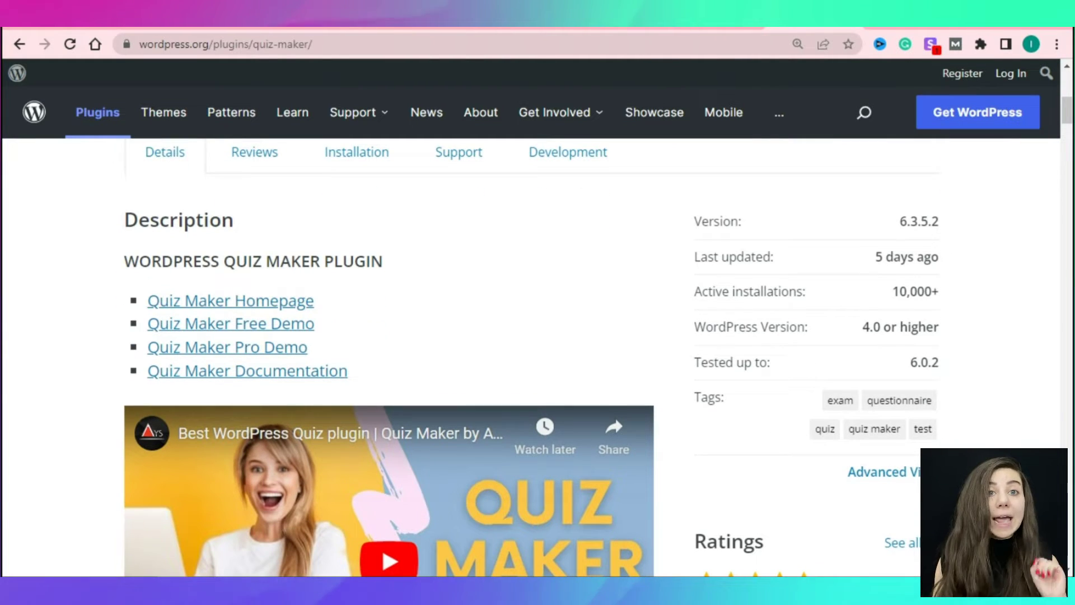
pyautogui.scroll(-1, 532, 359)
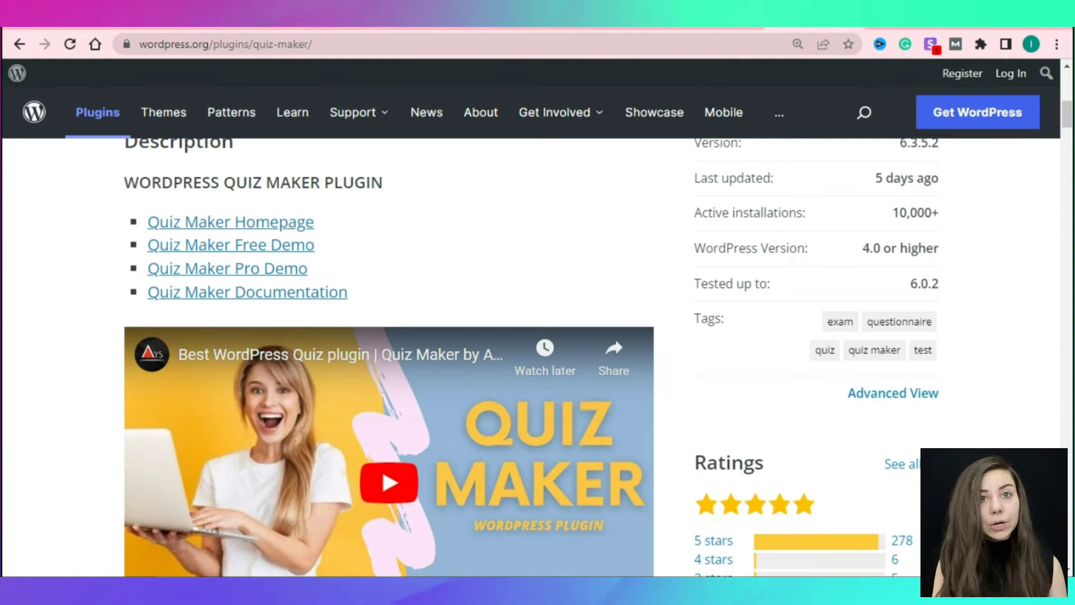
pyautogui.scroll(-3, 532, 358)
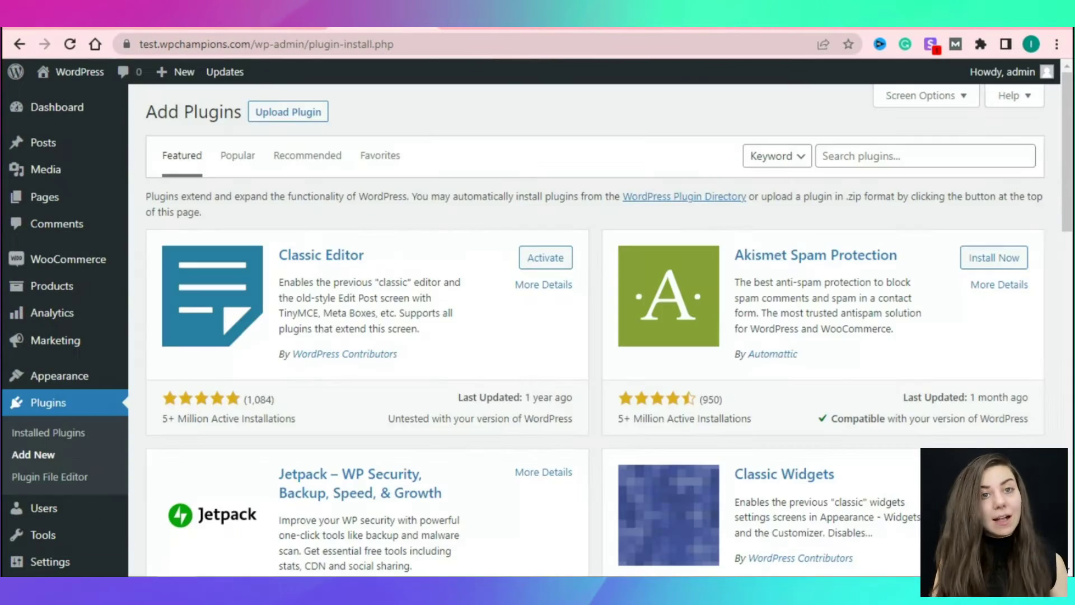
# Search the plugin directory for 'quiz maker', then install and activate Quiz Maker.
pyautogui.click(924, 156)
pyautogui.write('quiz maker')
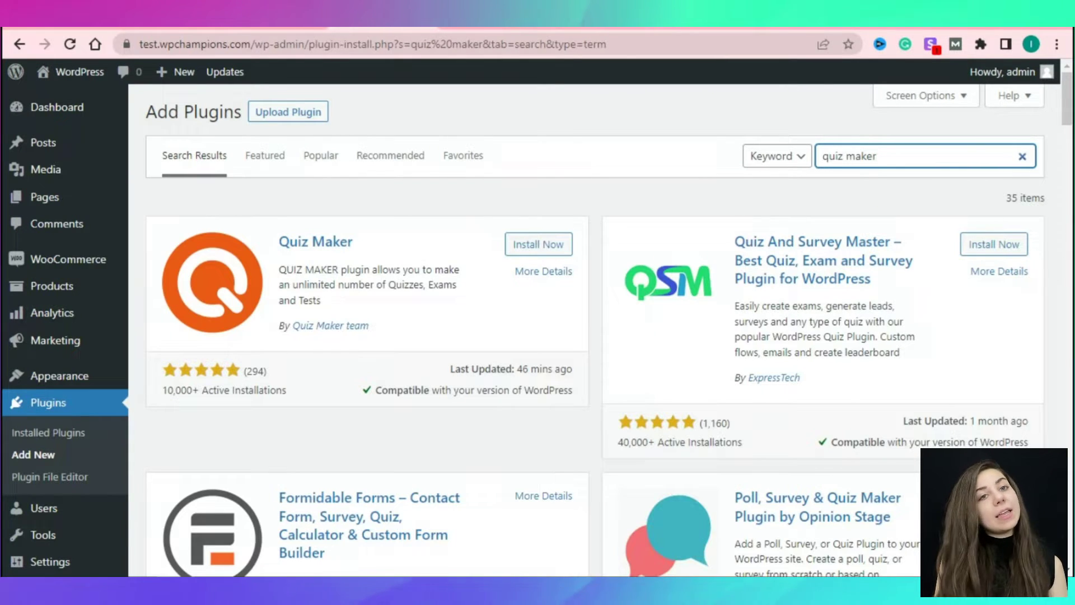
pyautogui.click(538, 244)
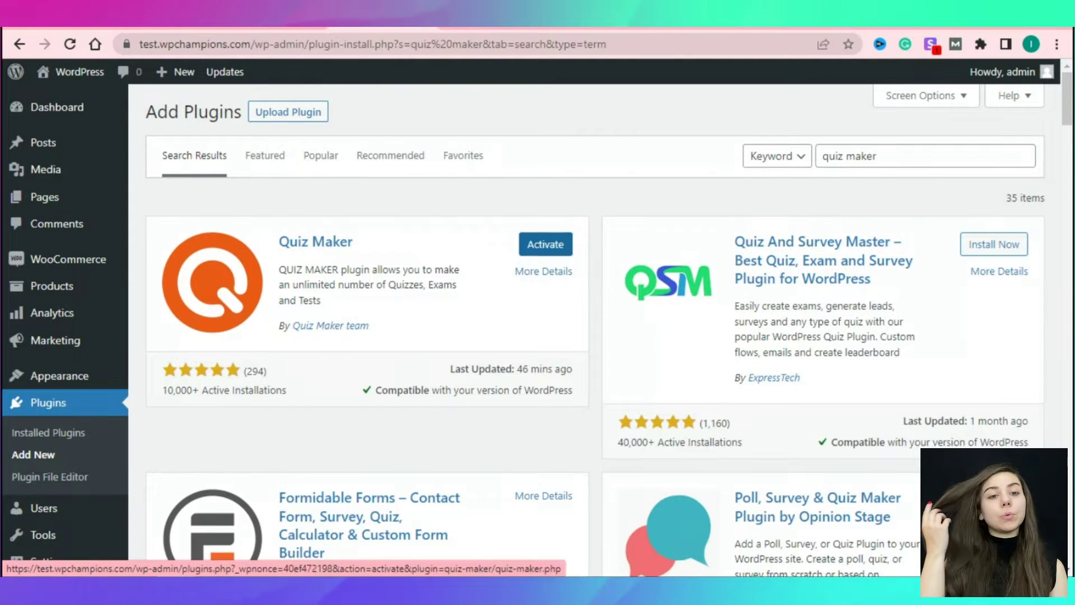
pyautogui.click(546, 244)
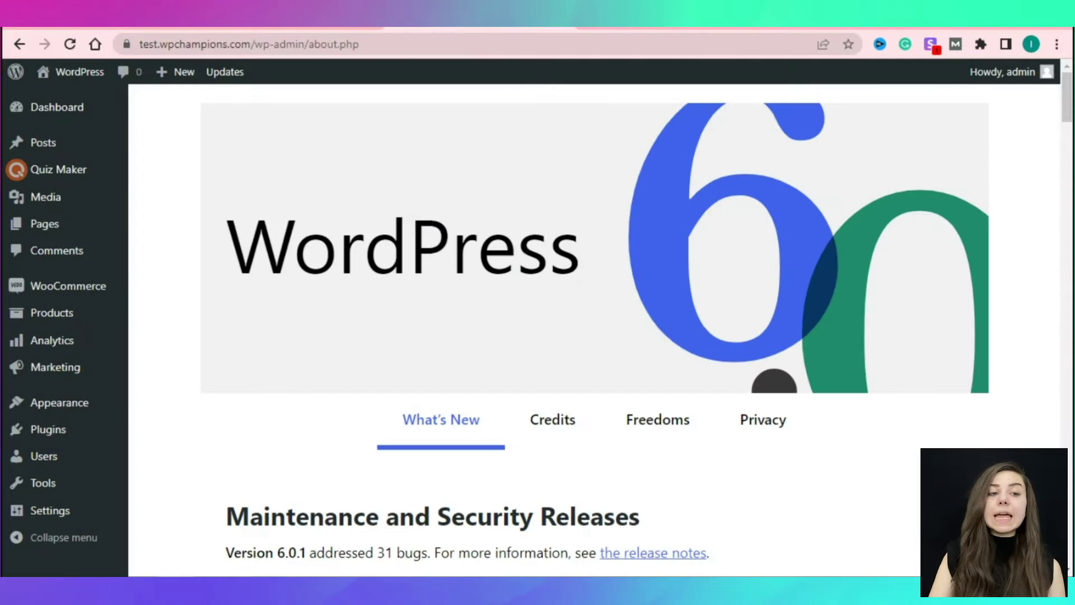
# Open the Personality Quiz for editing from the Quiz Maker quizzes list.
pyautogui.moveTo(56, 169)
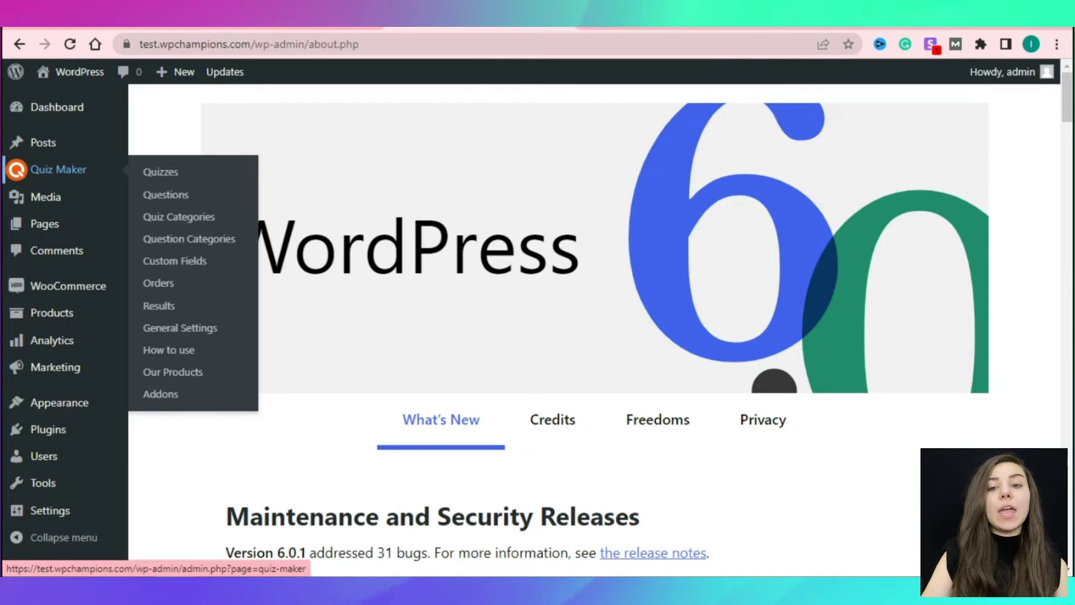
pyautogui.click(56, 170)
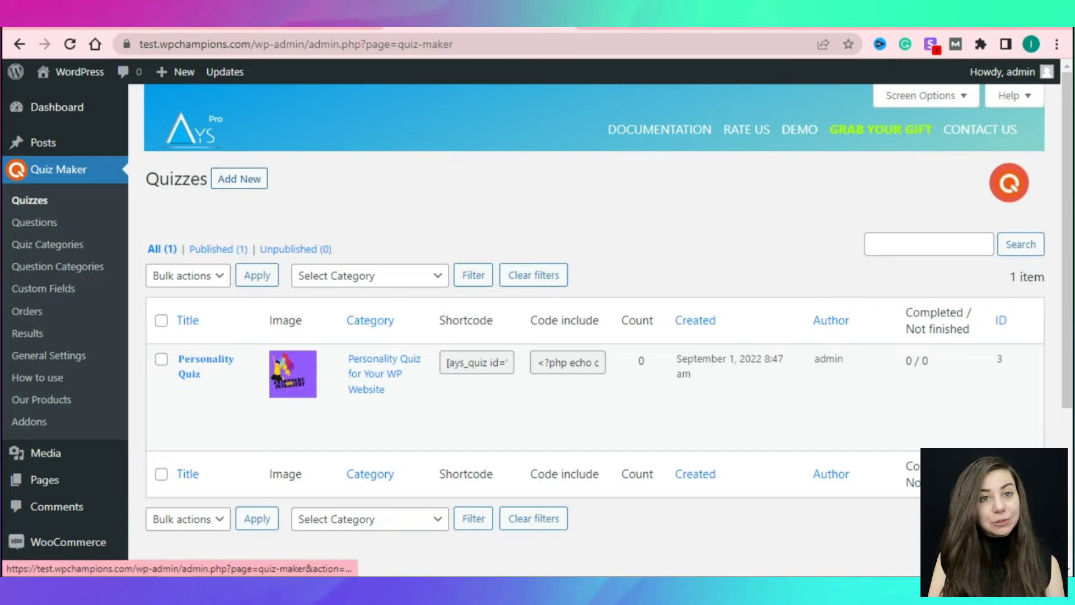
pyautogui.click(206, 366)
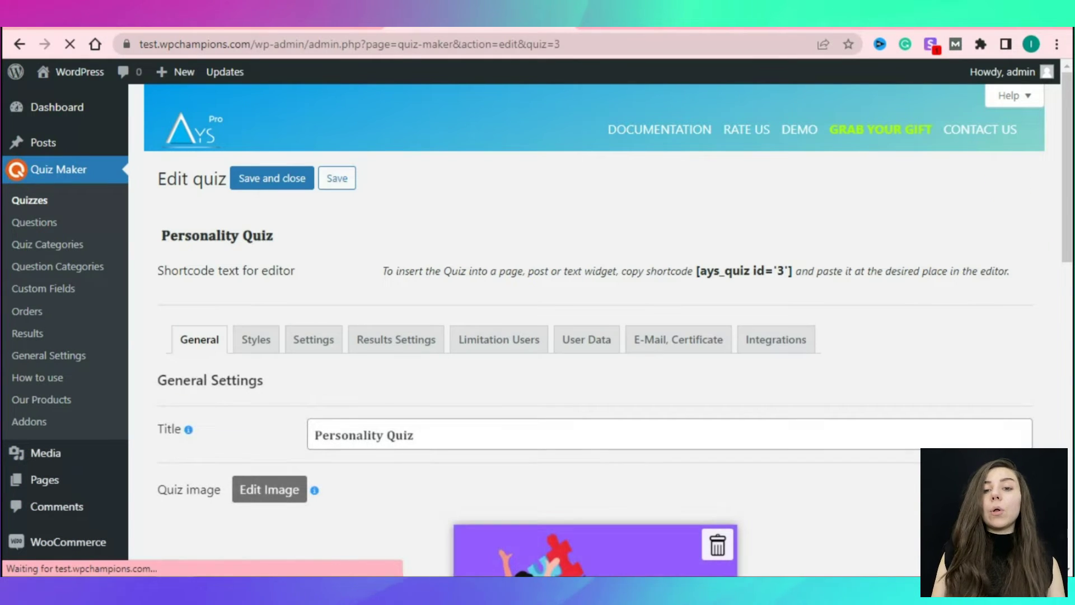
pyautogui.click(413, 435)
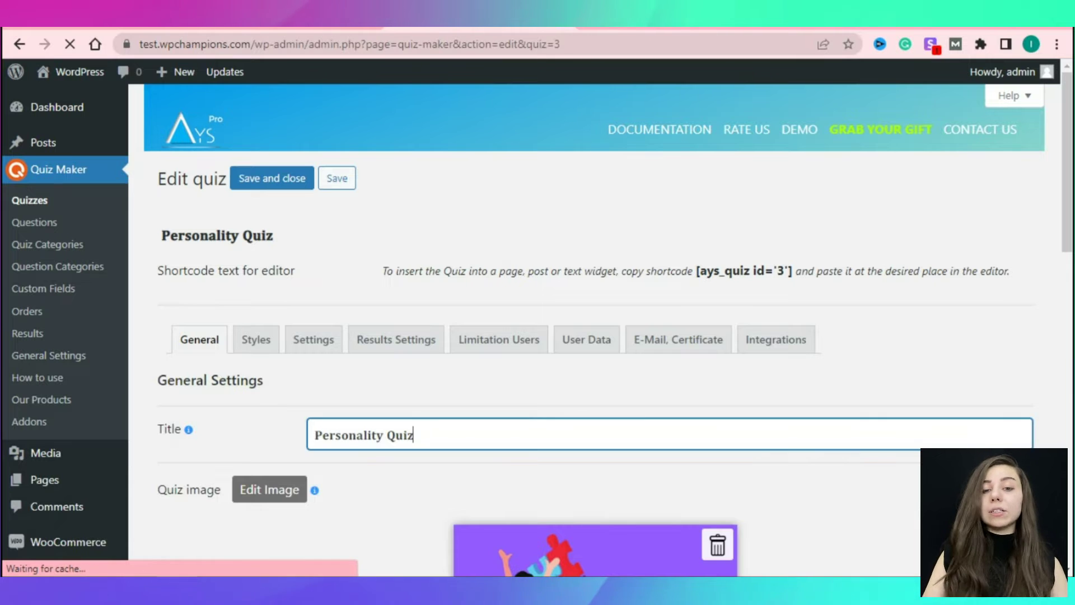
pyautogui.scroll(-4, 593, 331)
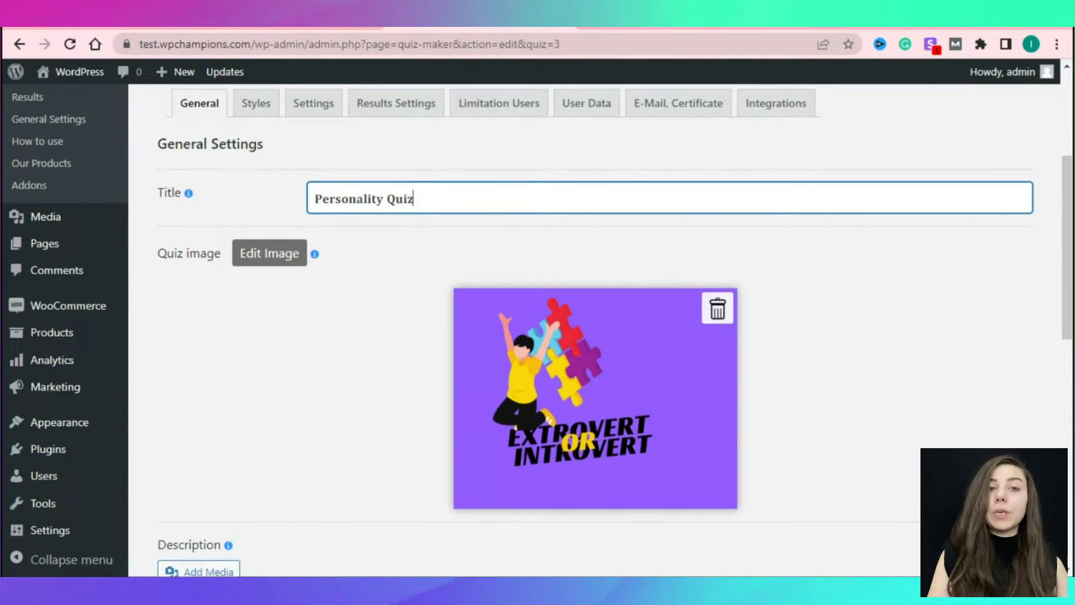
pyautogui.scroll(-4, 265, 371)
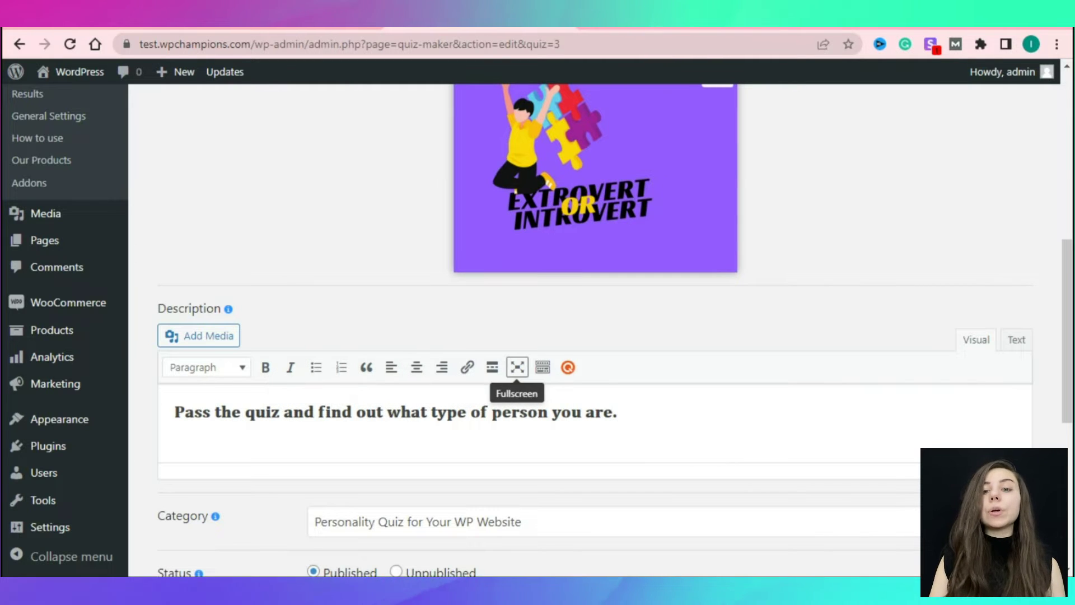
pyautogui.scroll(-4, 517, 369)
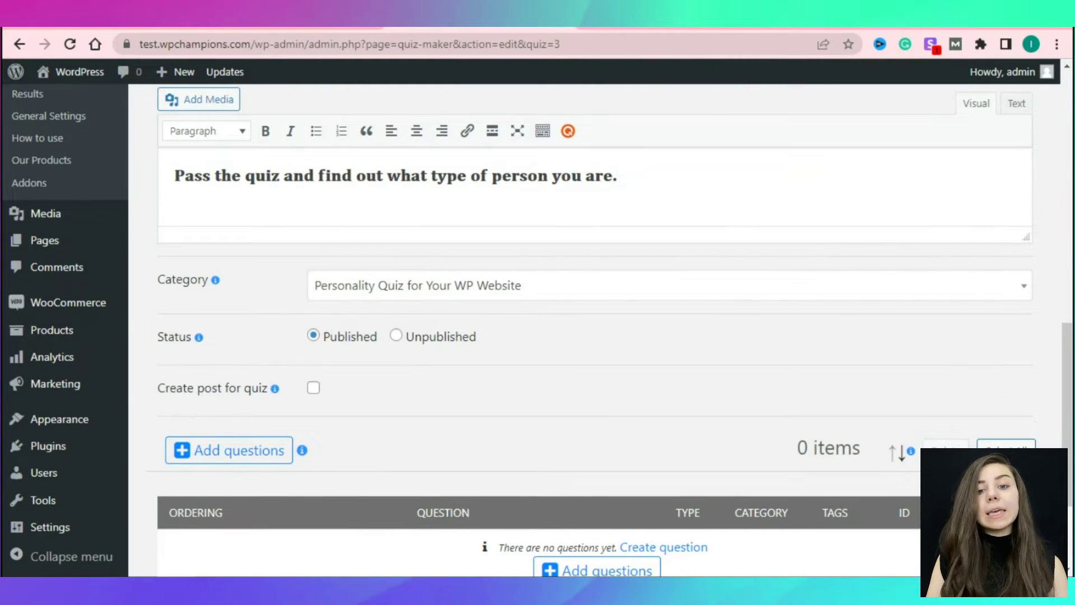
pyautogui.click(667, 286)
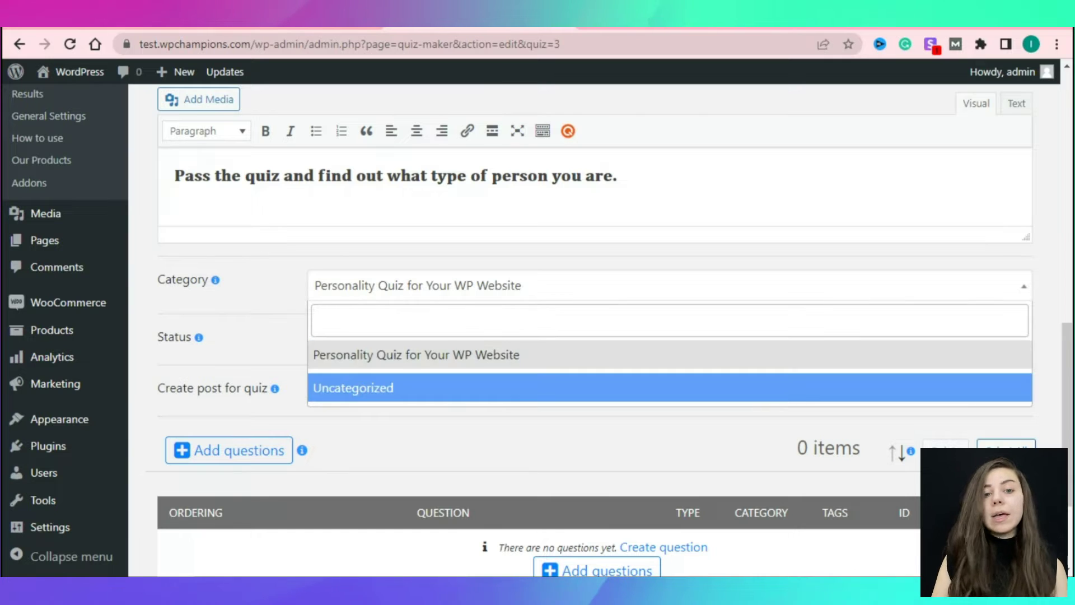
pyautogui.click(414, 354)
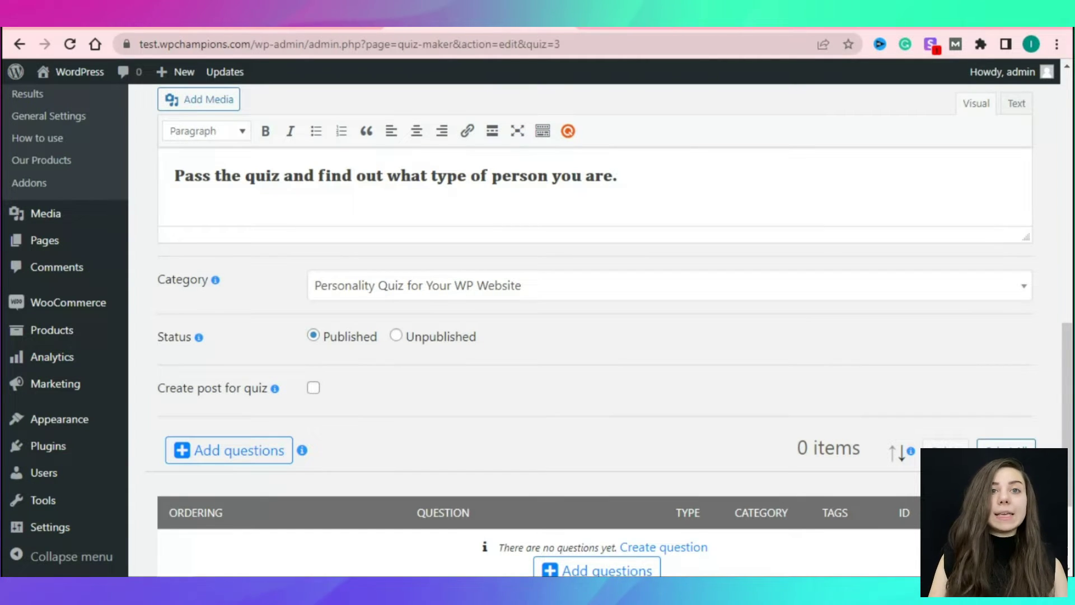
pyautogui.scroll(3, 593, 330)
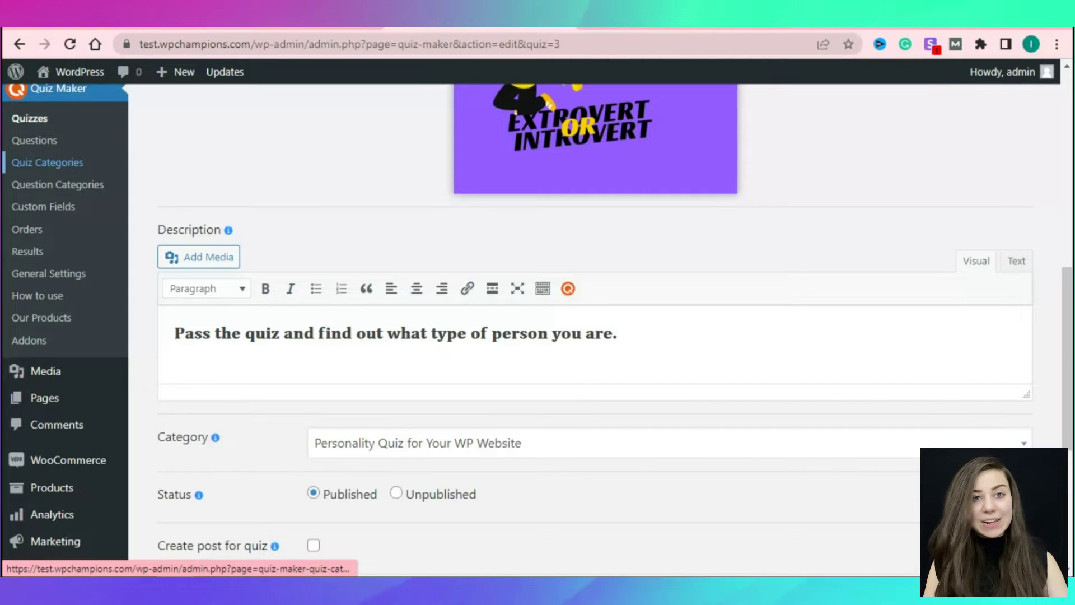
pyautogui.scroll(-3, 593, 331)
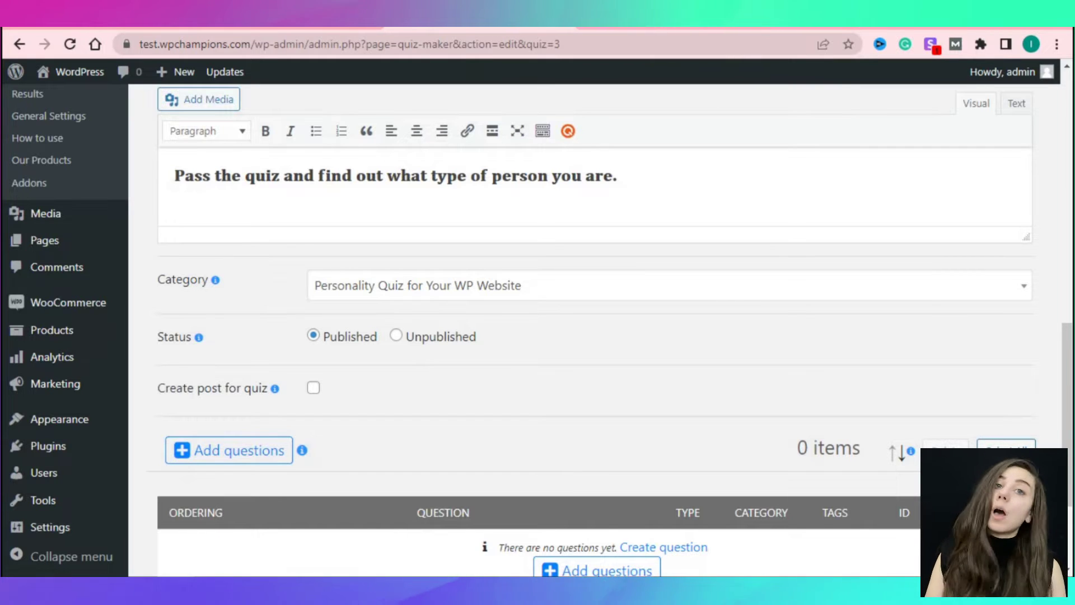
pyautogui.scroll(-2, 593, 336)
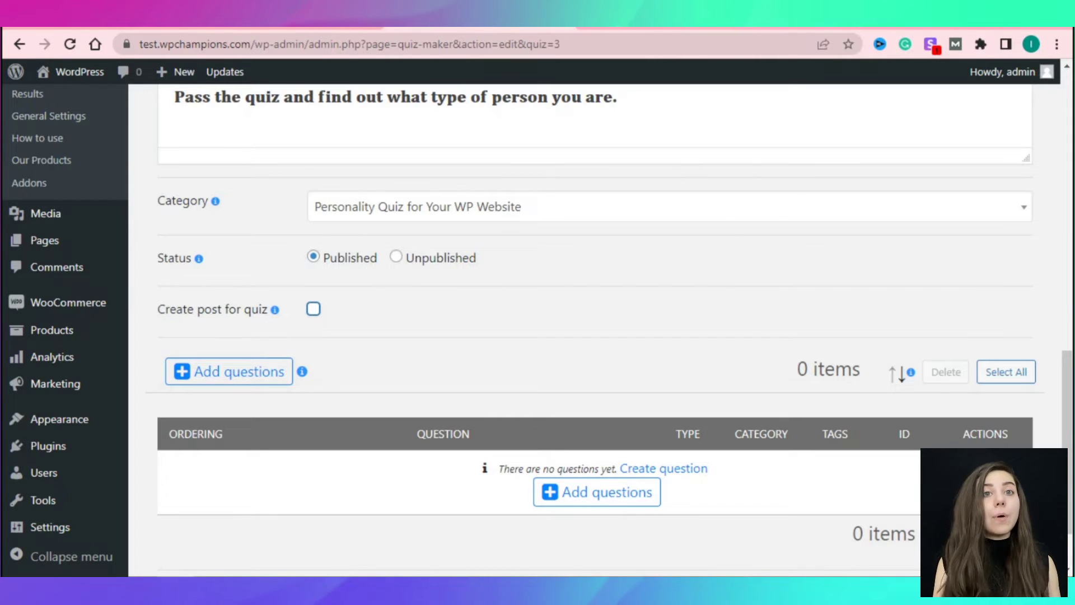
# Toggle the quiz's create-post option on and back off, leaving it disabled.
pyautogui.press('space')
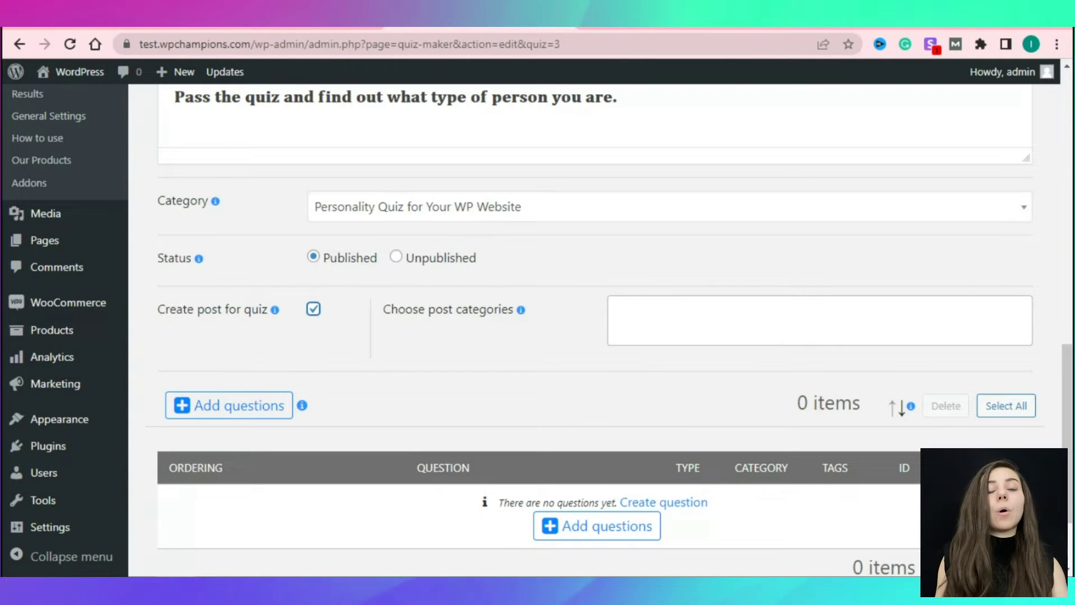
pyautogui.press('space')
pyautogui.scroll(-2, 593, 336)
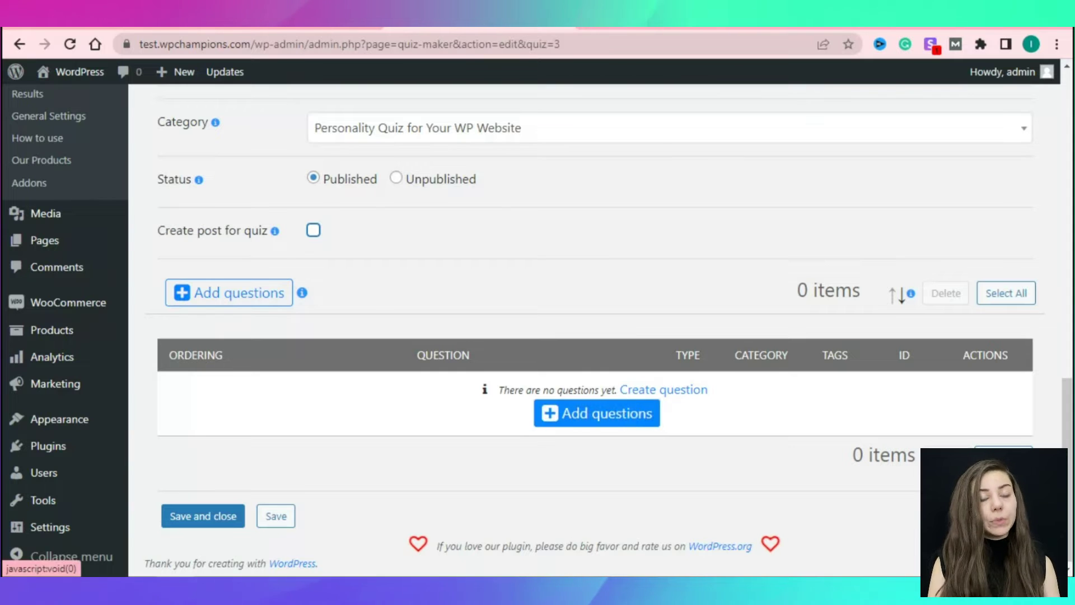
pyautogui.click(664, 389)
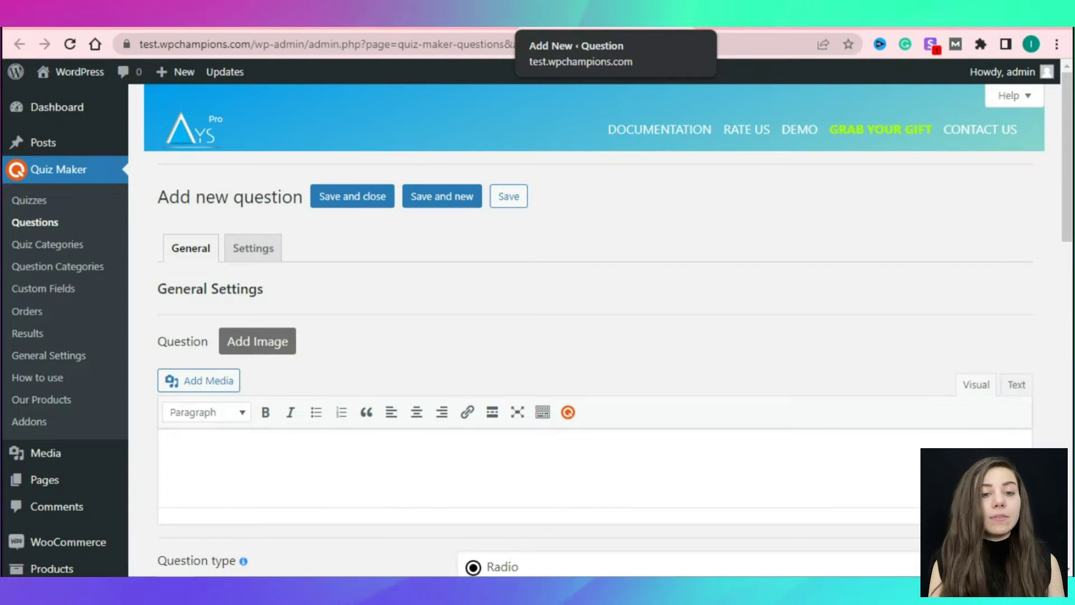
pyautogui.hotkey('ctrl', 'w')
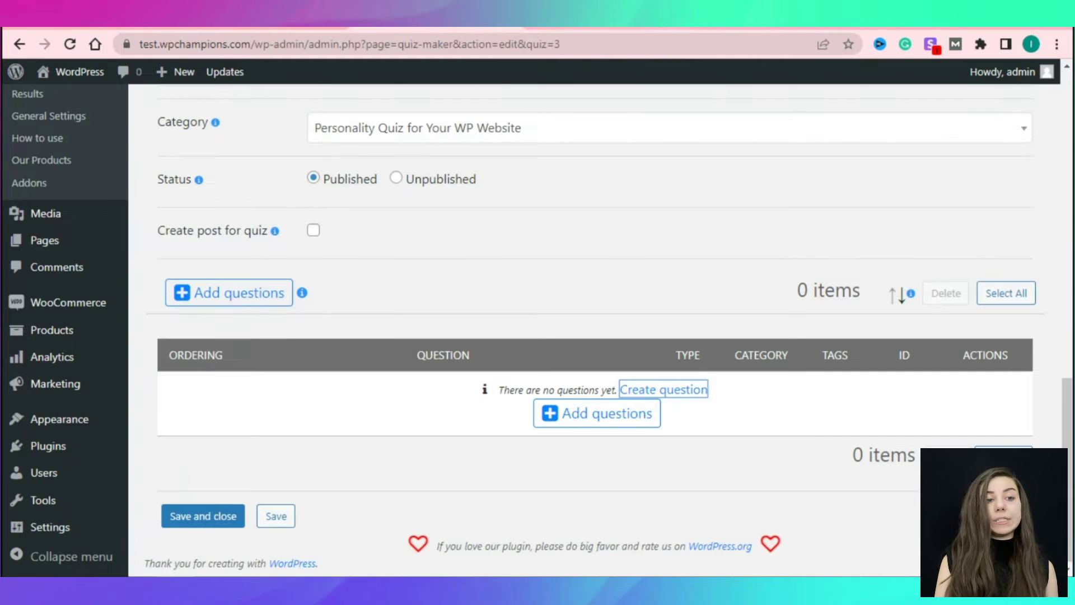
# Attach all three Questions for Personality Quiz questions, save the quiz, and start a new question.
pyautogui.click(597, 413)
pyautogui.click(531, 332)
pyautogui.click(531, 237)
pyautogui.scroll(-5, 530, 336)
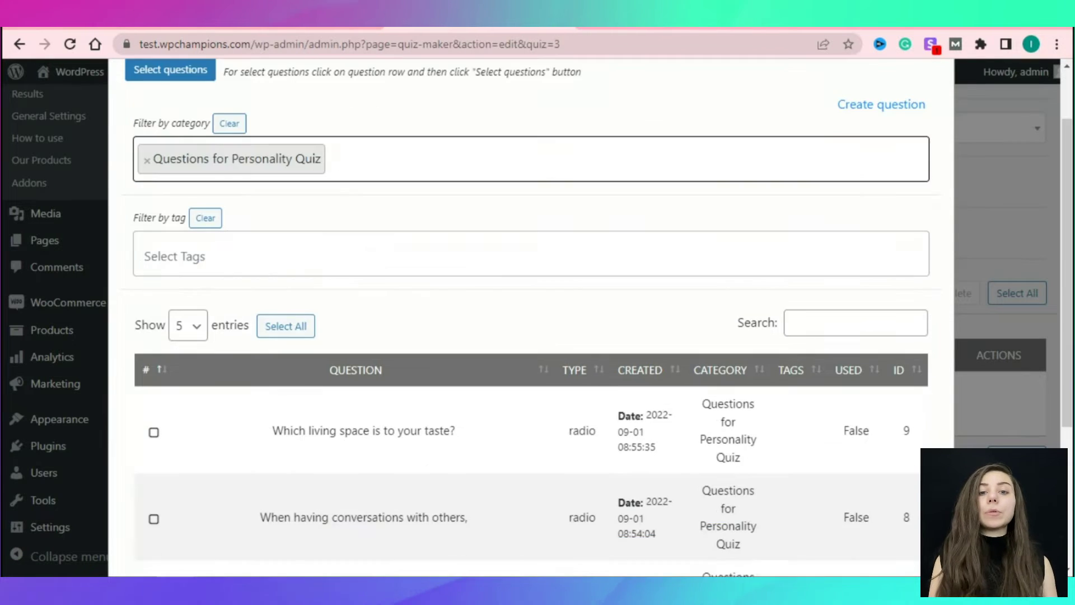
pyautogui.click(286, 98)
pyautogui.click(171, 511)
pyautogui.scroll(-3, 594, 336)
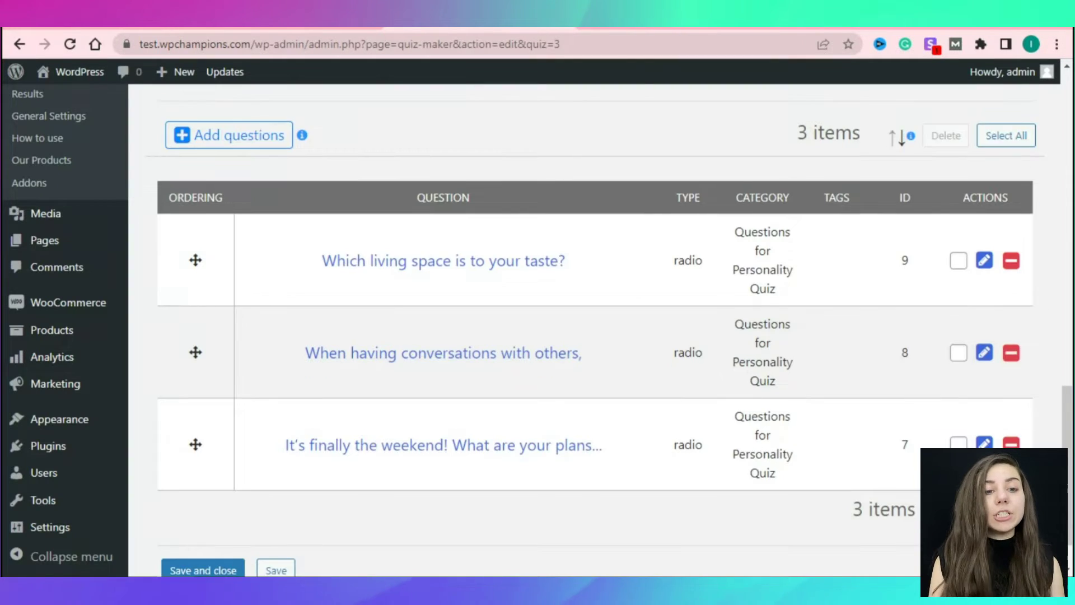
pyautogui.click(277, 569)
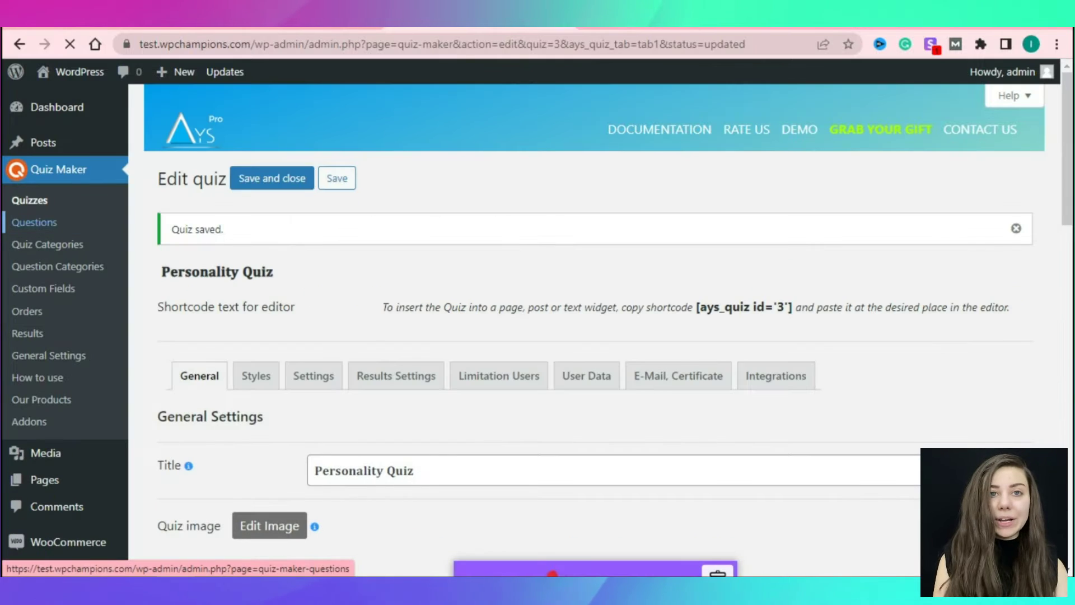
pyautogui.click(34, 222)
pyautogui.click(257, 177)
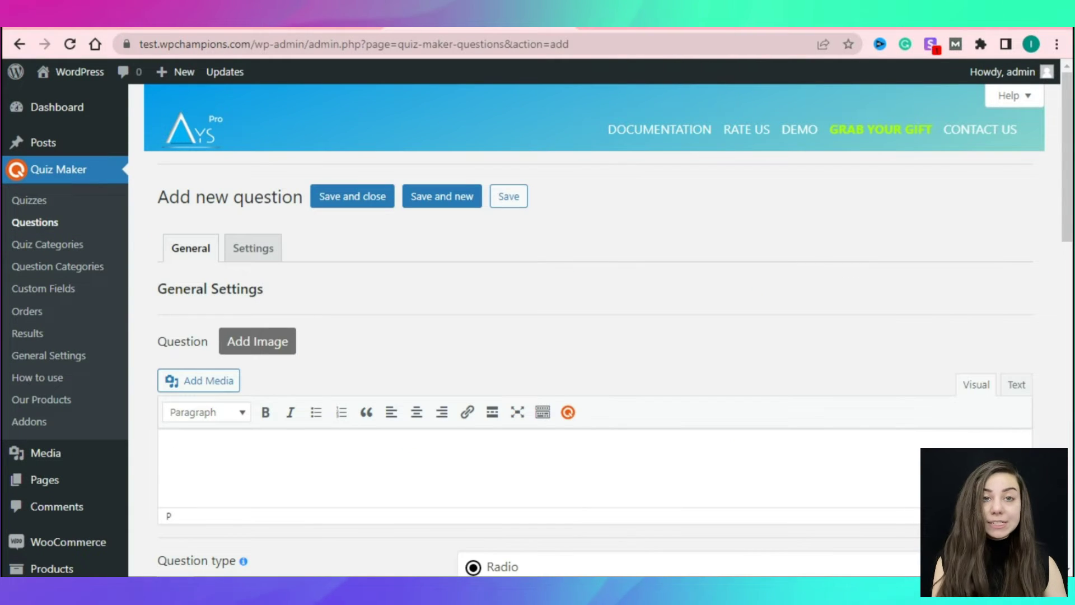
# Enter 'What would your friends describe you as?' as the new question's text.
pyautogui.write('Wh')
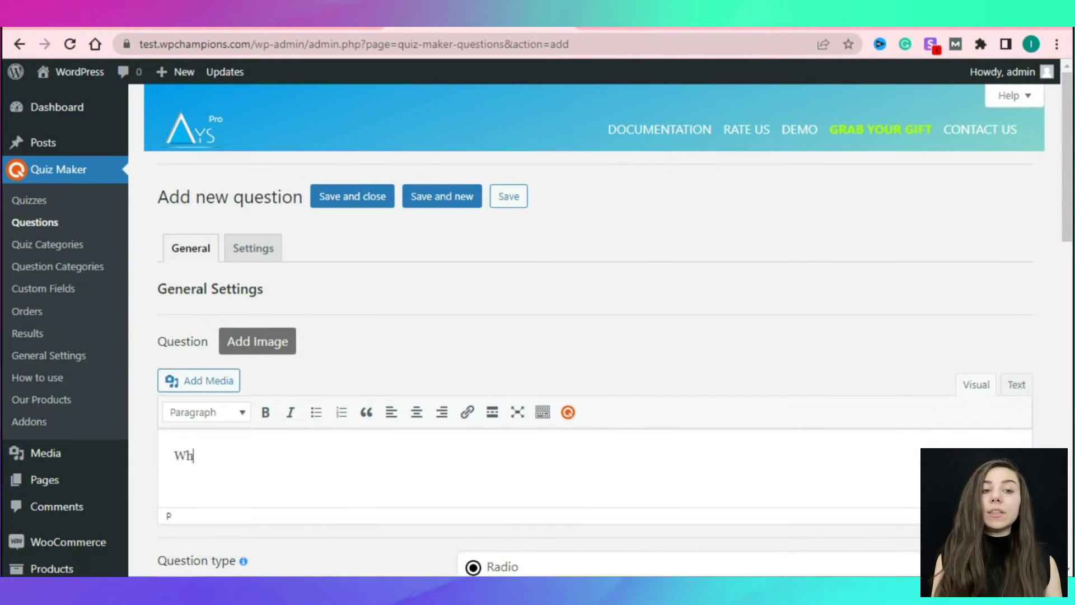
pyautogui.write('at would your')
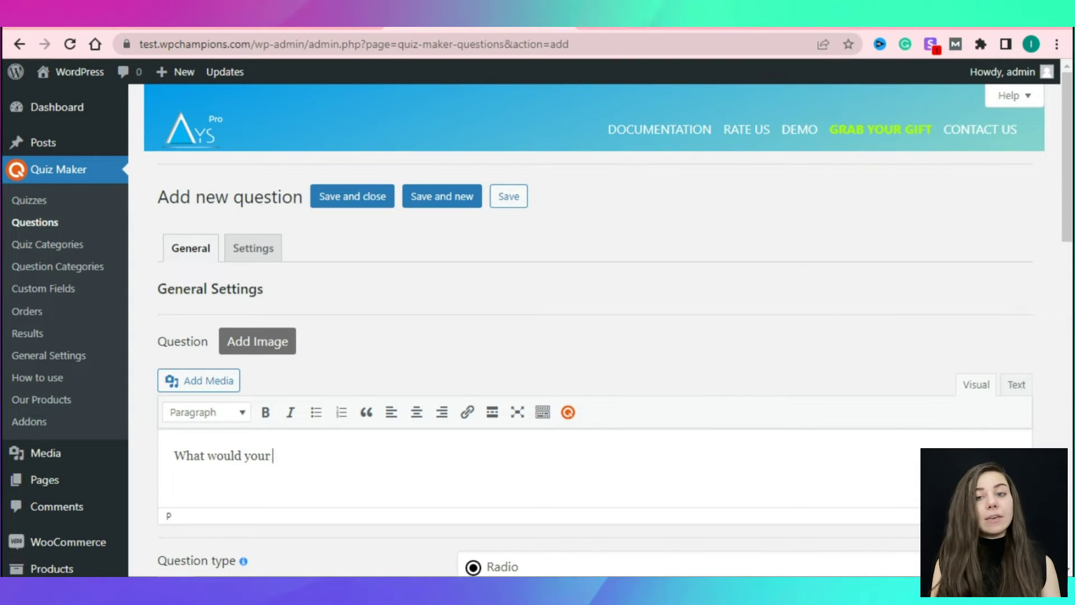
pyautogui.write(' friends')
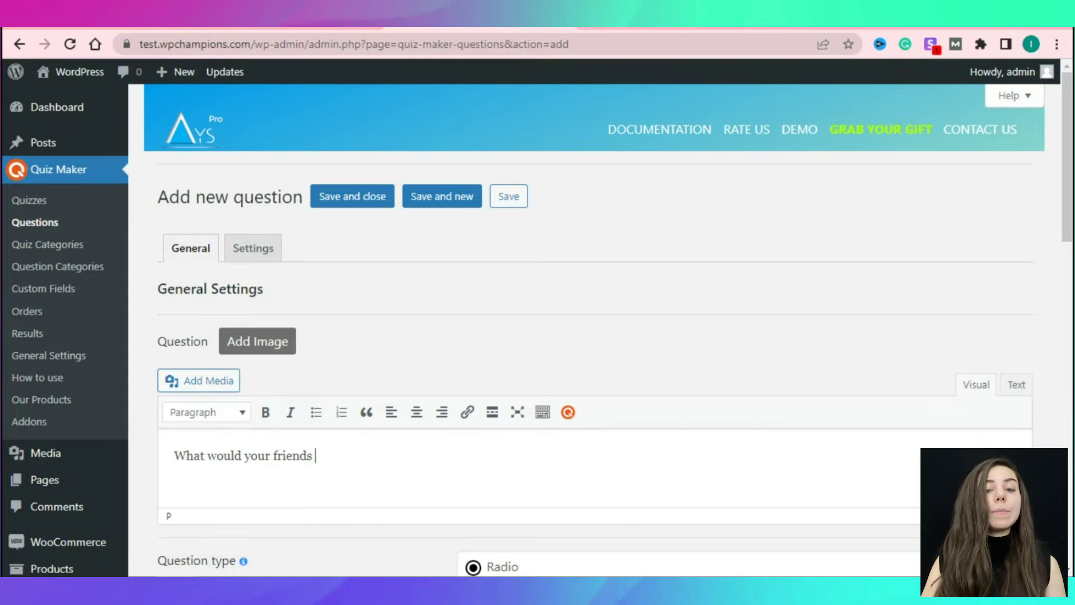
pyautogui.write(' des')
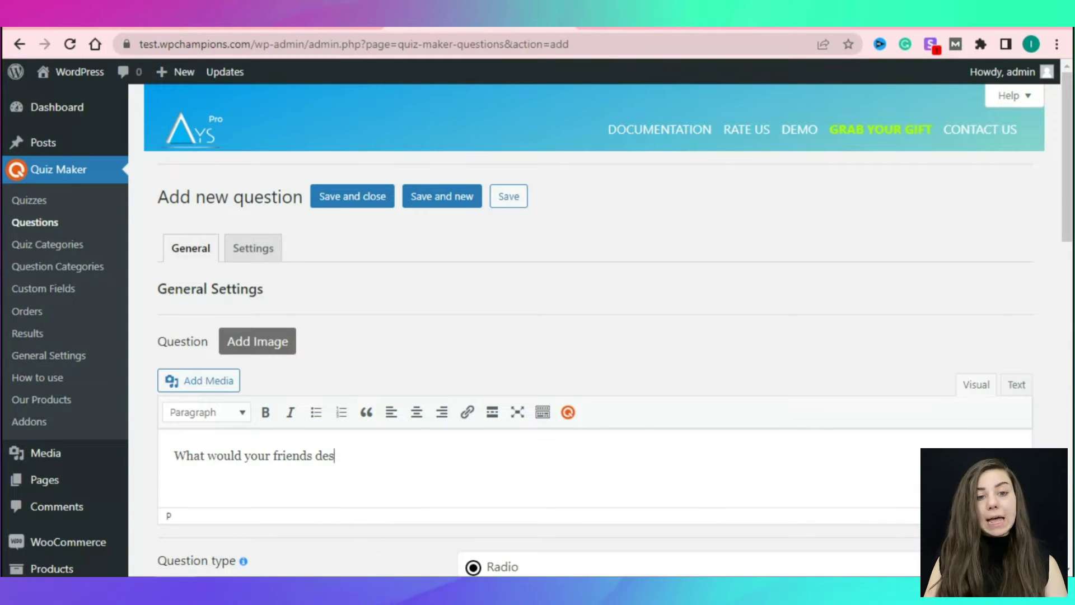
pyautogui.write('cribe you as?')
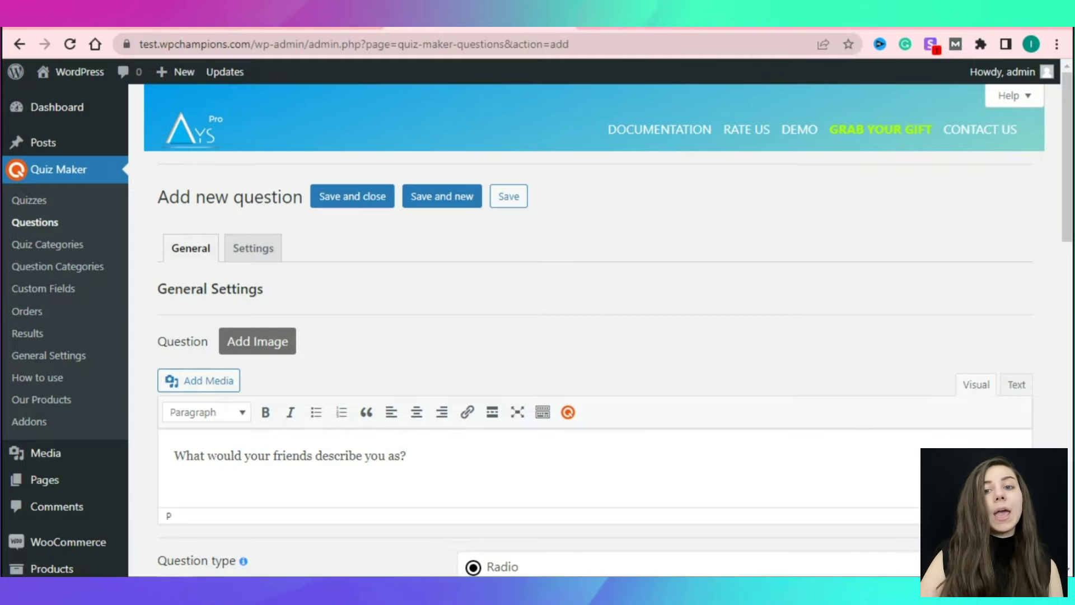
pyautogui.scroll(-6, 594, 336)
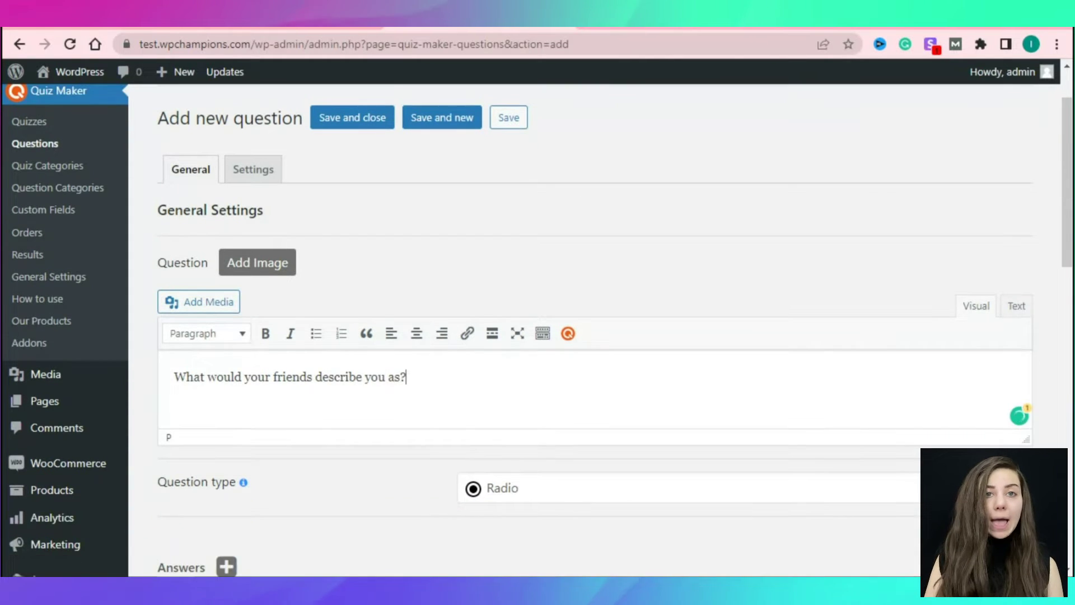
pyautogui.scroll(-2, 594, 336)
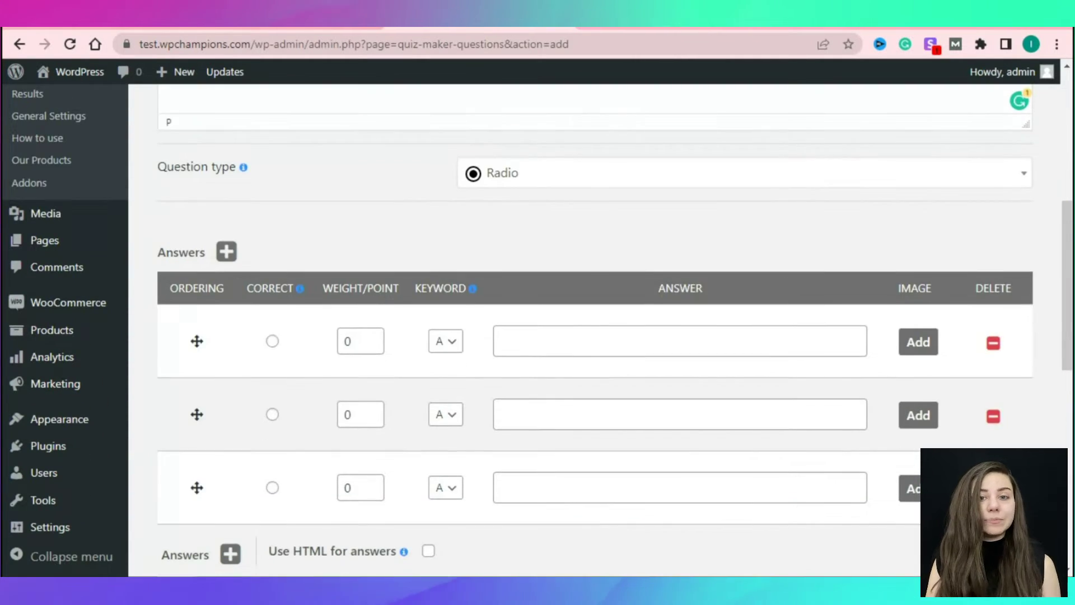
pyautogui.click(739, 173)
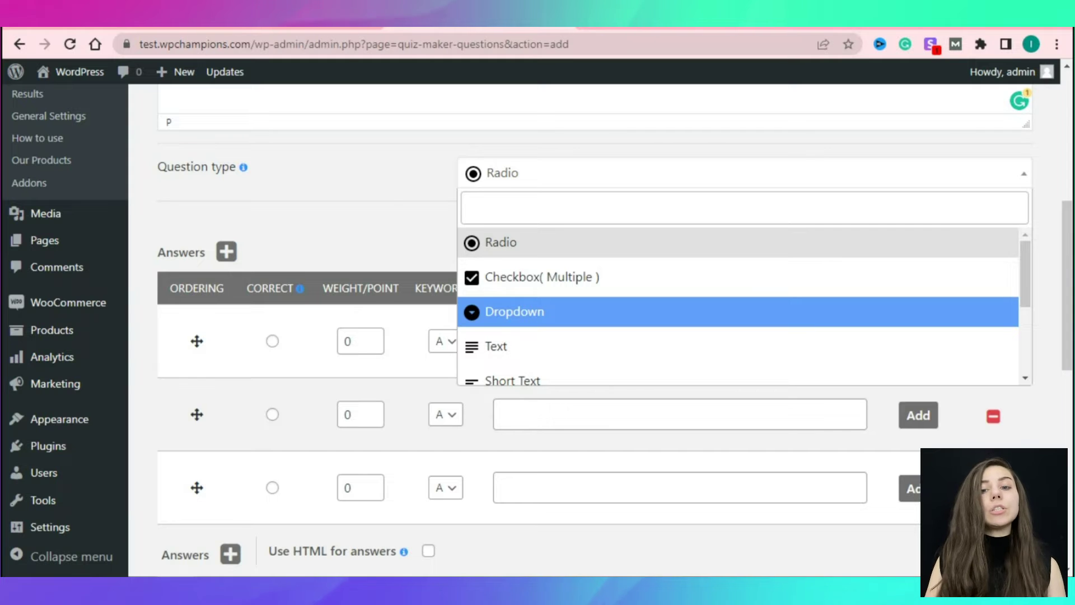
pyautogui.scroll(-1, 740, 306)
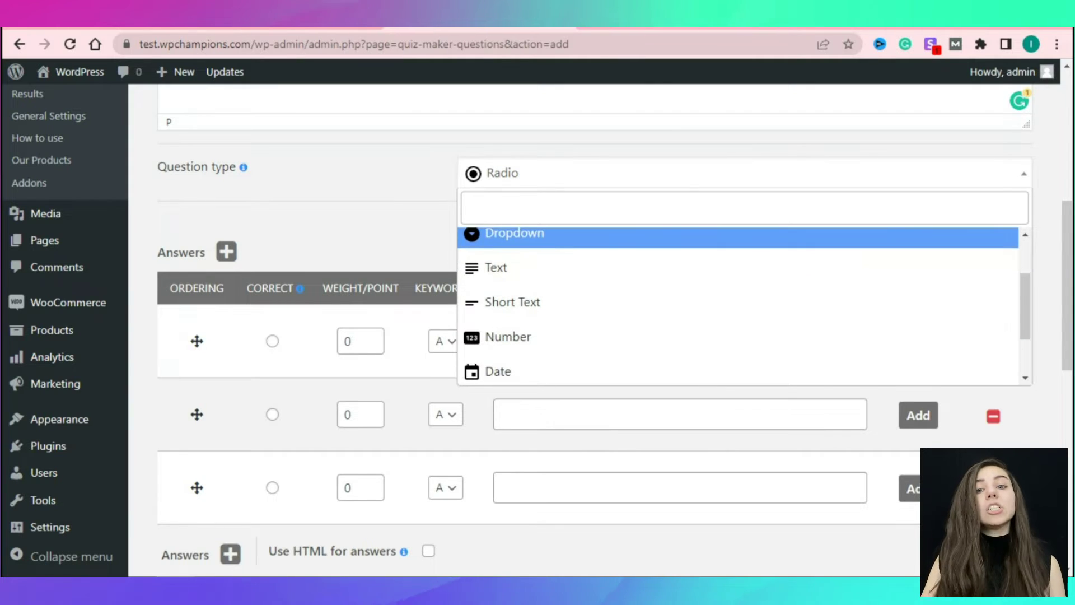
pyautogui.scroll(-1, 739, 302)
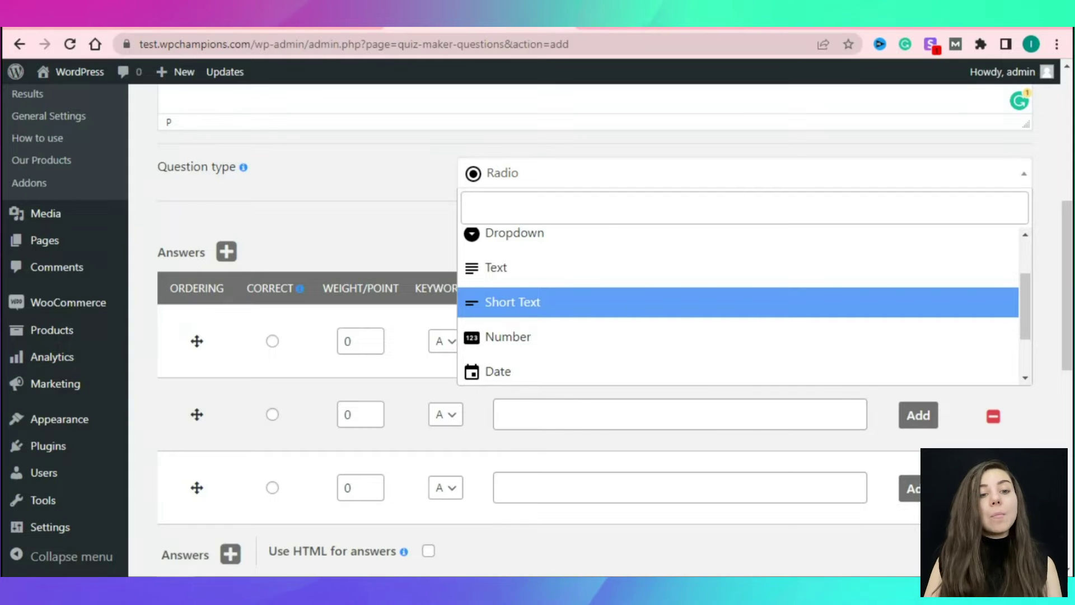
pyautogui.scroll(-3, 739, 306)
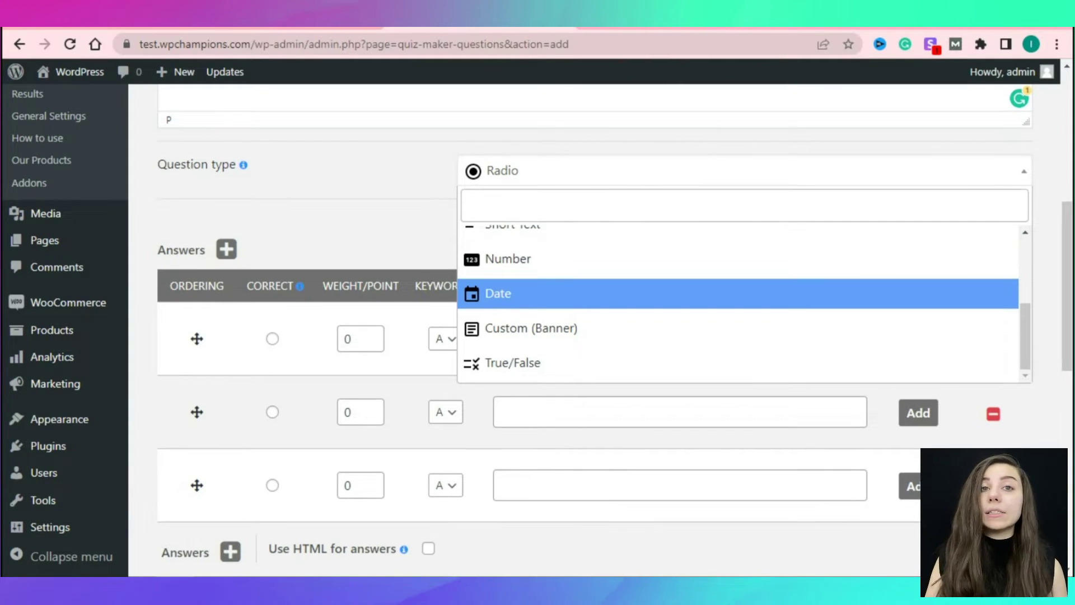
pyautogui.scroll(-1, 739, 293)
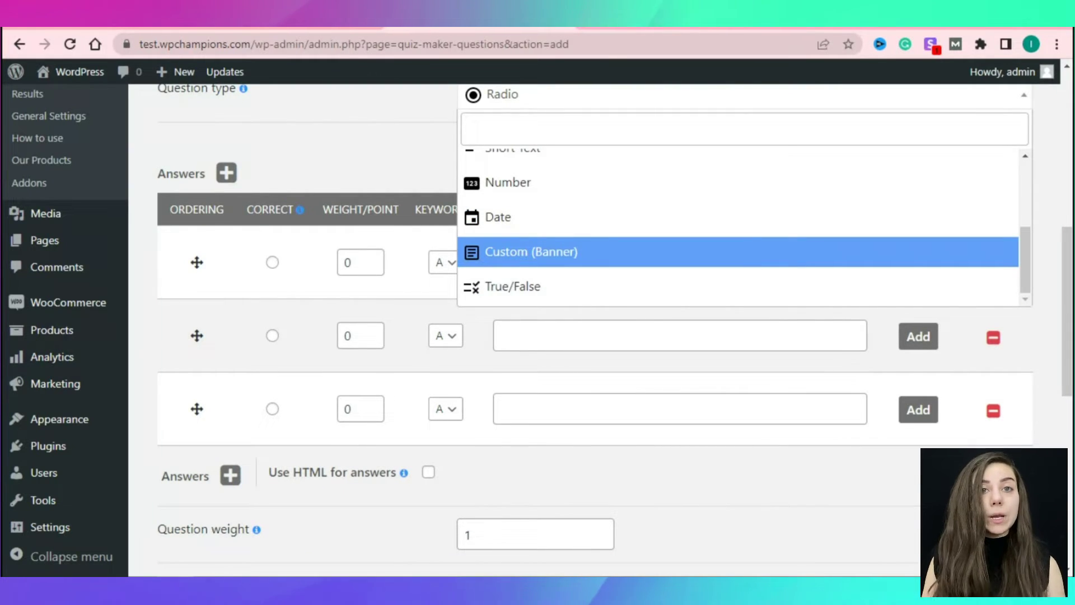
pyautogui.scroll(3, 739, 224)
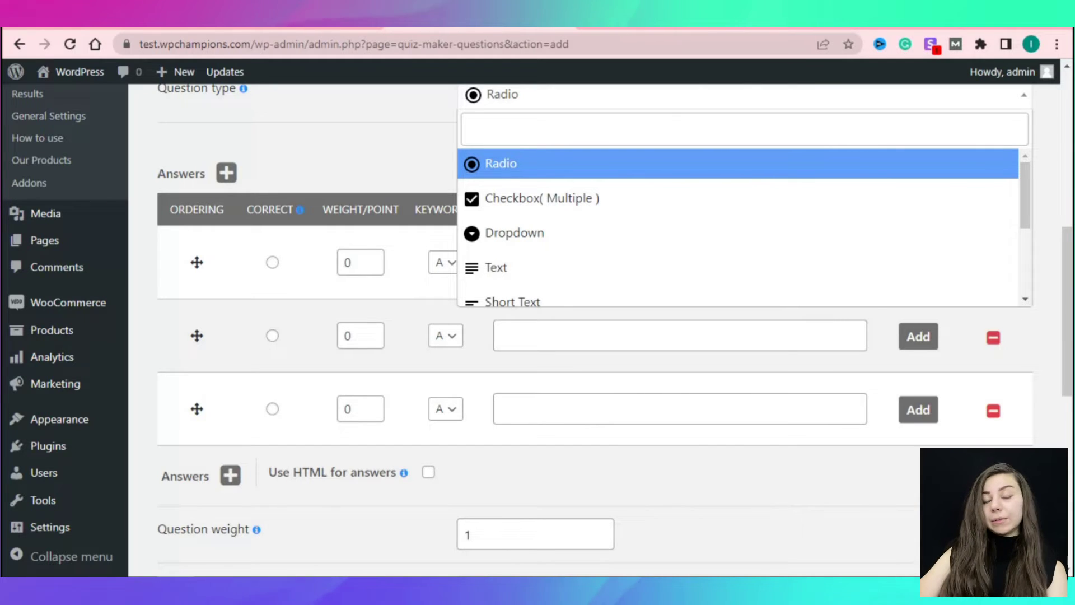
pyautogui.press('Return')
# Enter Outgoing and Shy as the first two answers, without adding an image.
pyautogui.scroll(2, 594, 336)
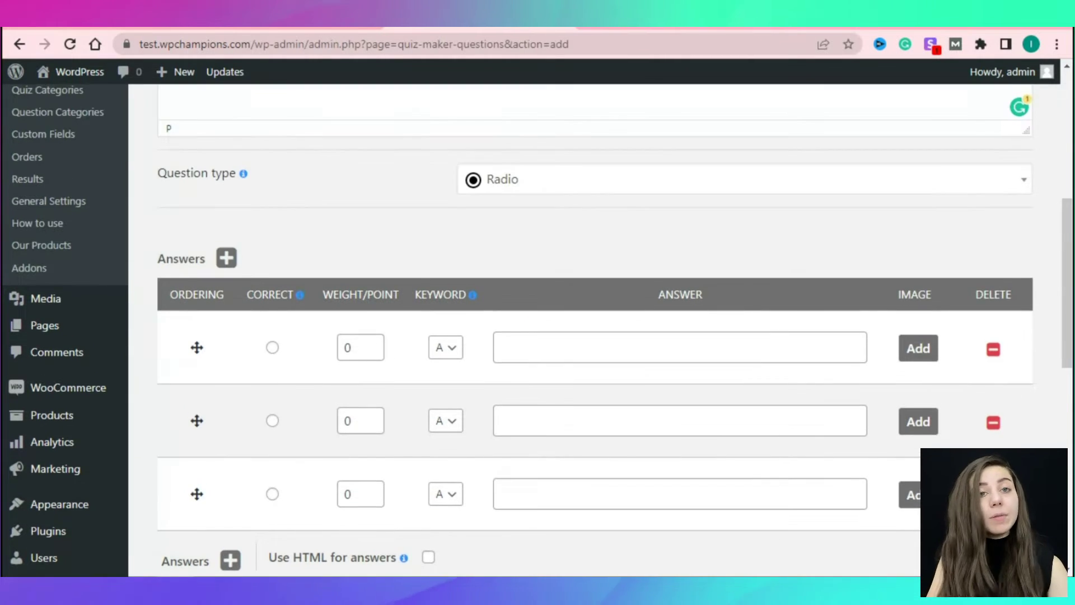
pyautogui.click(680, 347)
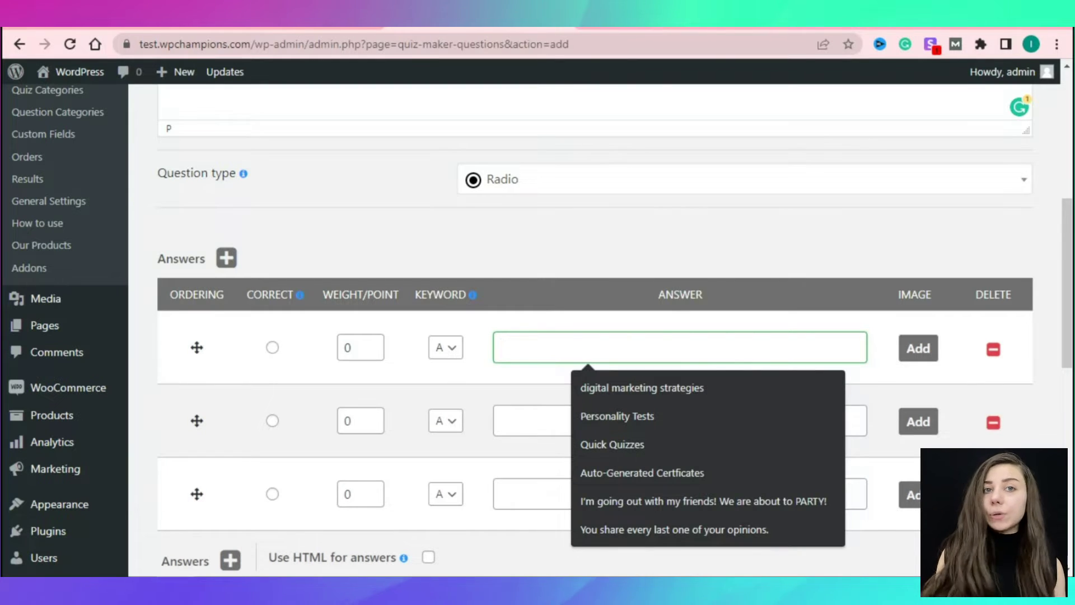
pyautogui.write('Outgoing')
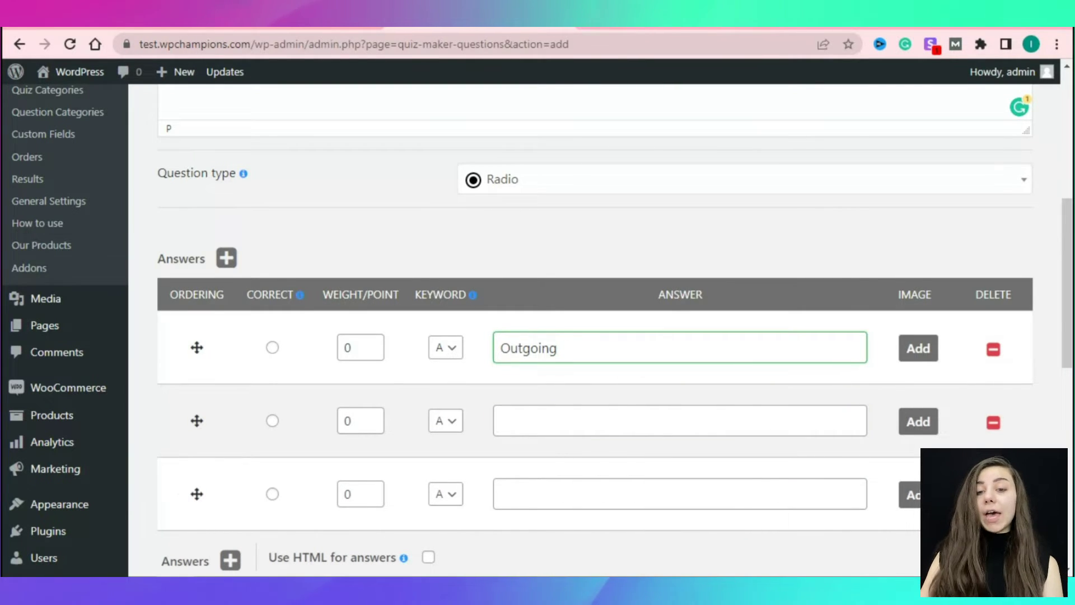
pyautogui.click(679, 421)
pyautogui.write('Shy')
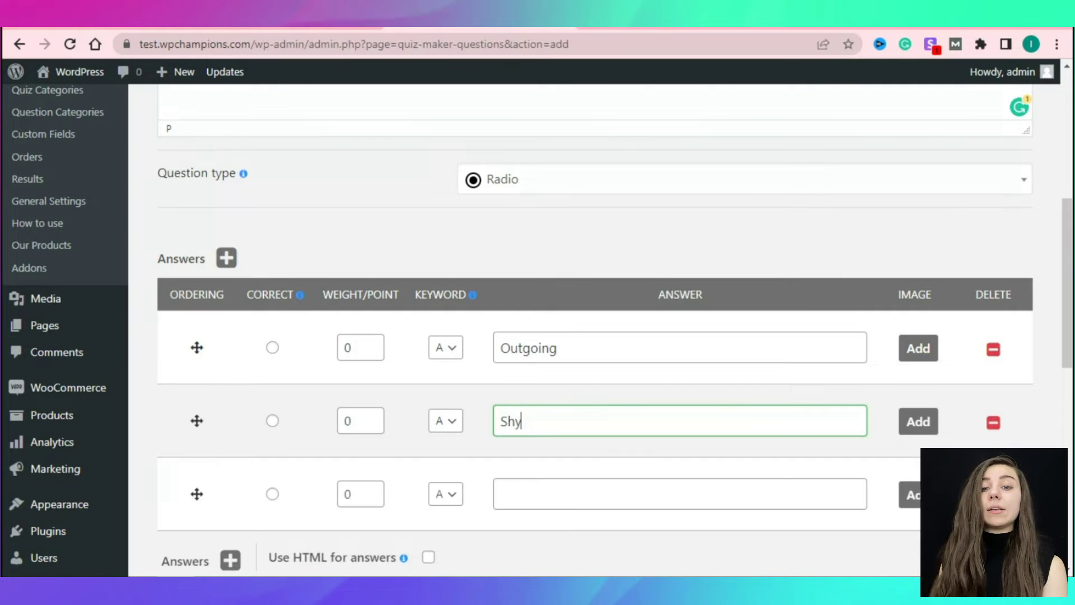
pyautogui.scroll(-3, 918, 392)
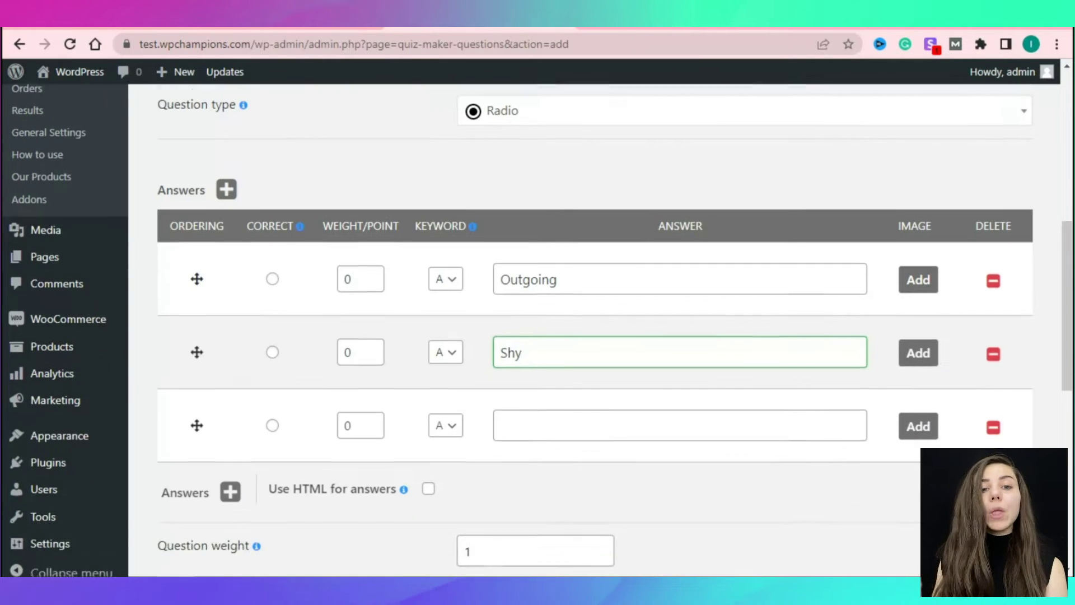
pyautogui.click(918, 343)
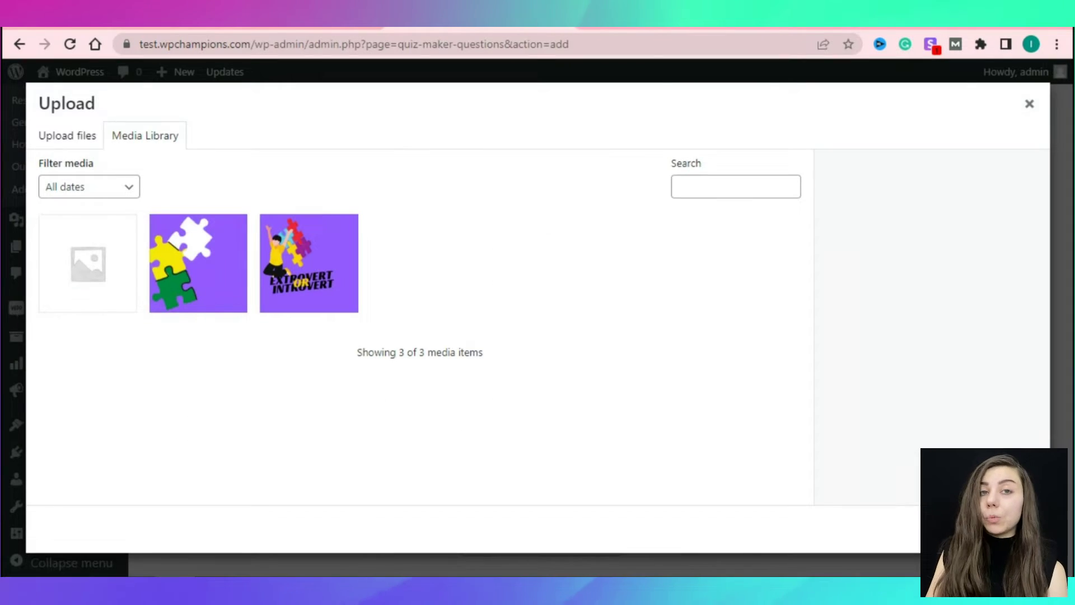
pyautogui.press('Escape')
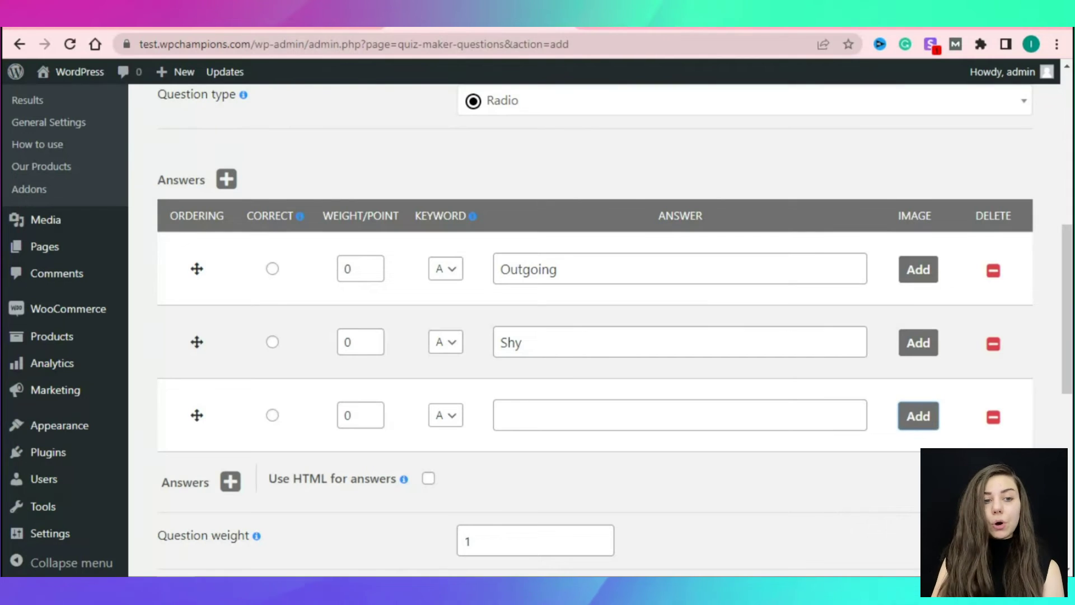
# Delete the empty third answer row, keep question weight 1, and bring up the category choices.
pyautogui.click(993, 416)
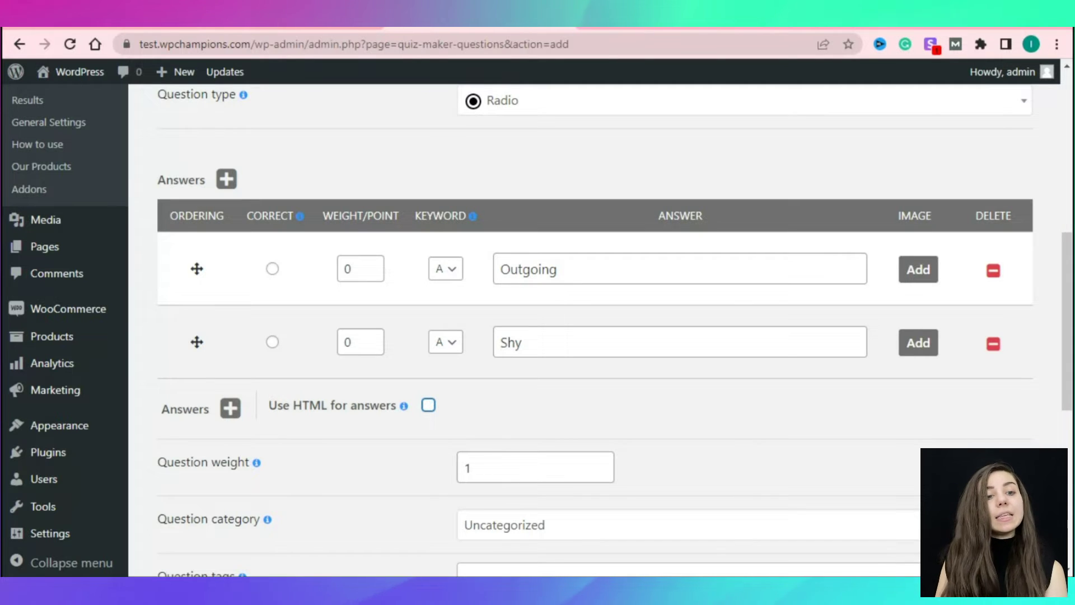
pyautogui.click(230, 408)
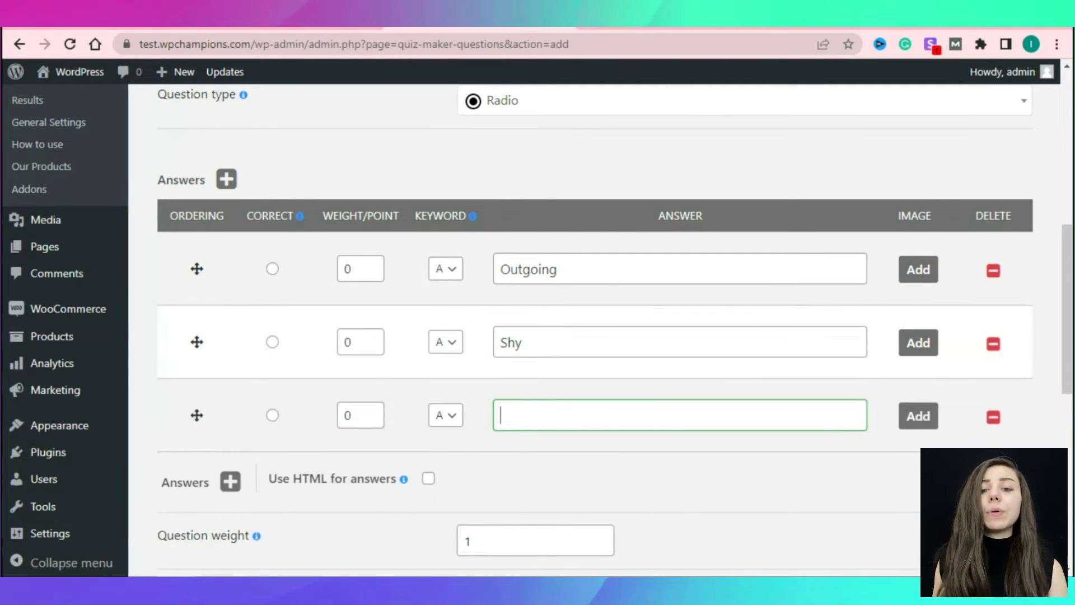
pyautogui.click(994, 417)
pyautogui.scroll(-1, 594, 325)
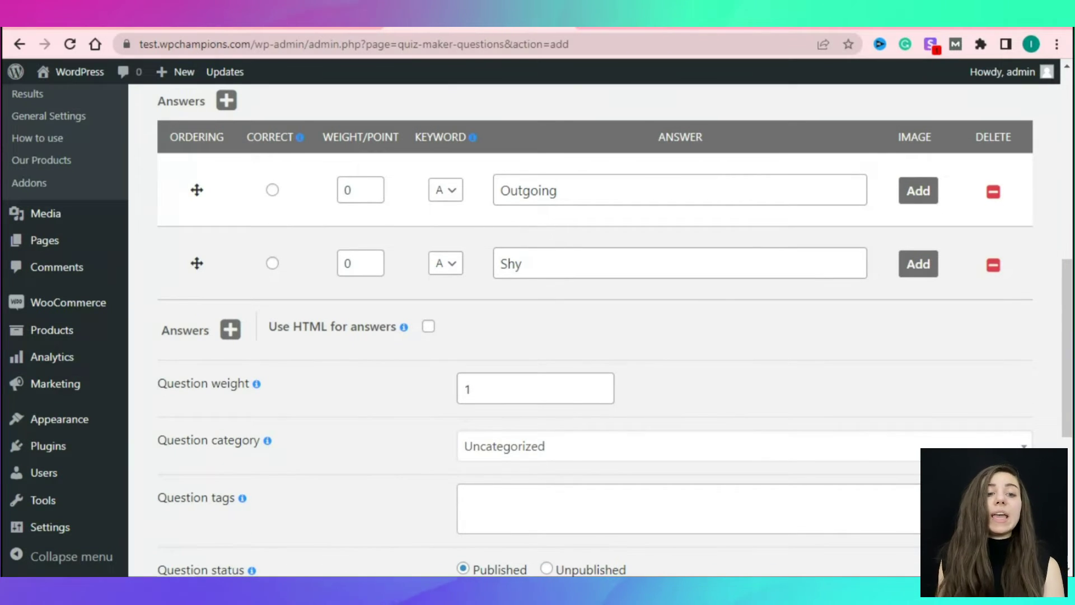
pyautogui.click(470, 389)
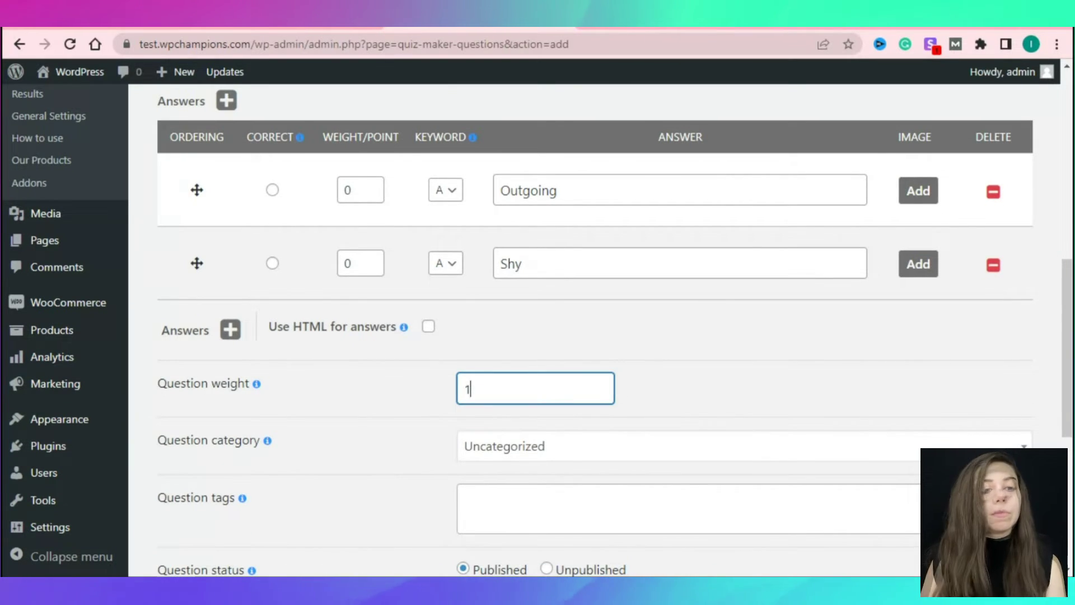
pyautogui.click(560, 447)
# File the question under the Questions for Personality Quiz category.
pyautogui.click(551, 513)
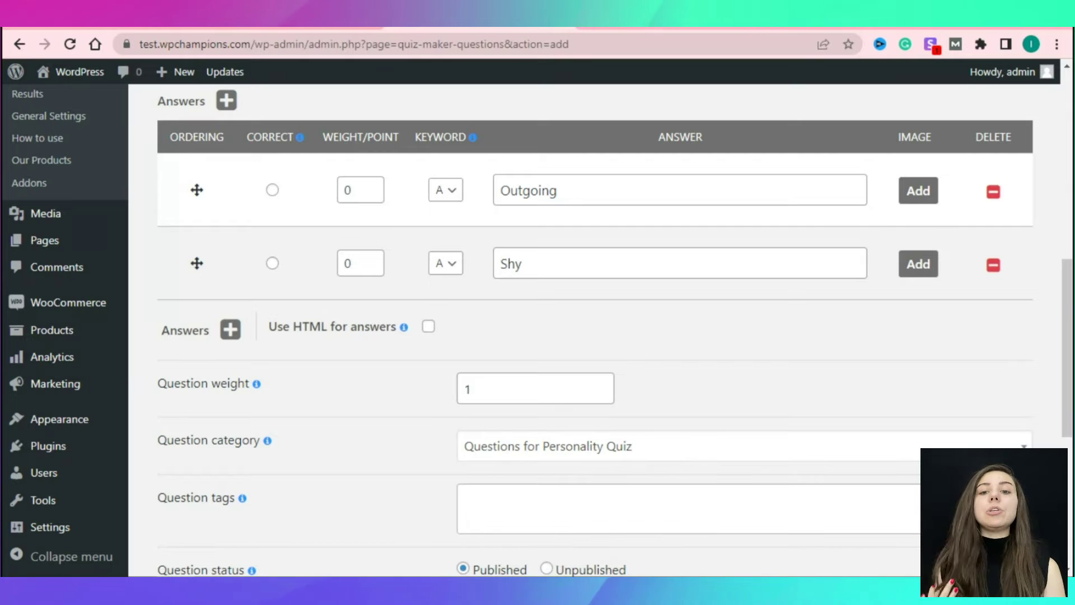
pyautogui.scroll(-4, 615, 329)
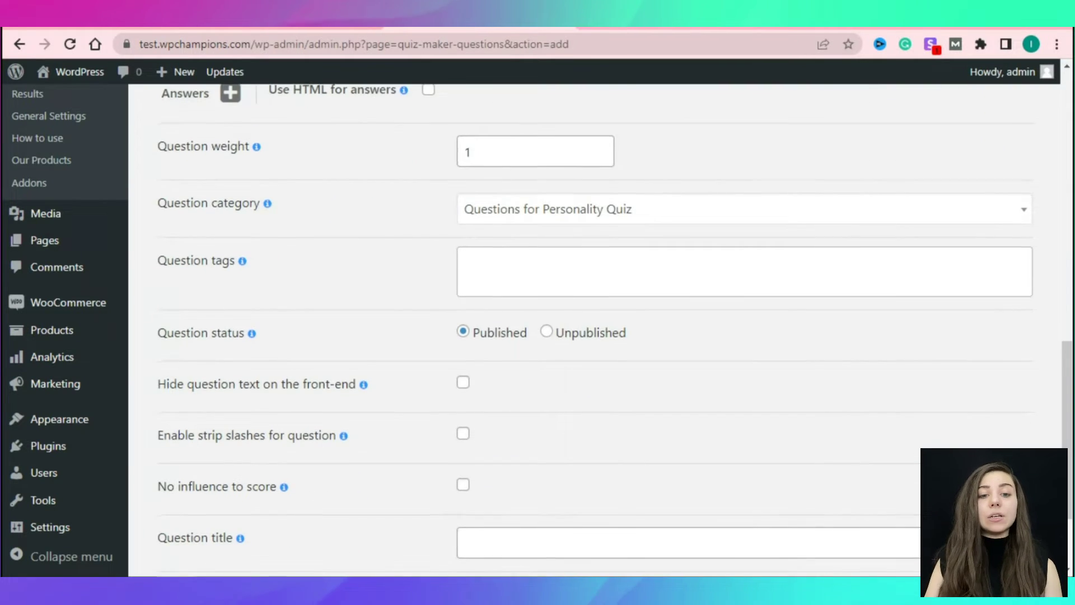
pyautogui.scroll(-2, 593, 329)
pyautogui.scroll(8, 594, 330)
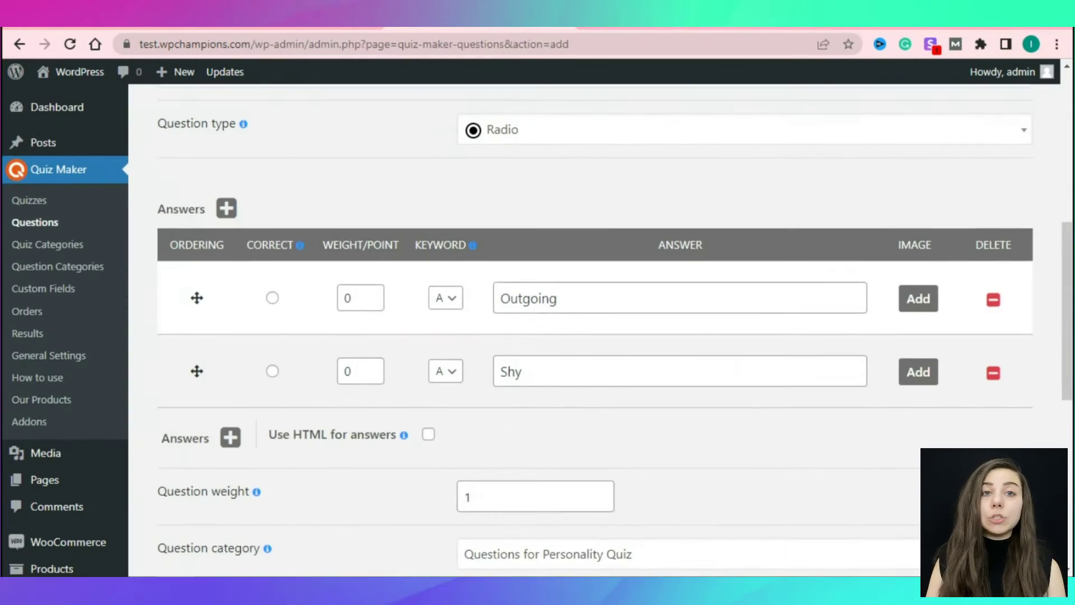
# Give Outgoing keyword A and Shy keyword B, mark Outgoing correct, and save the question.
pyautogui.click(446, 298)
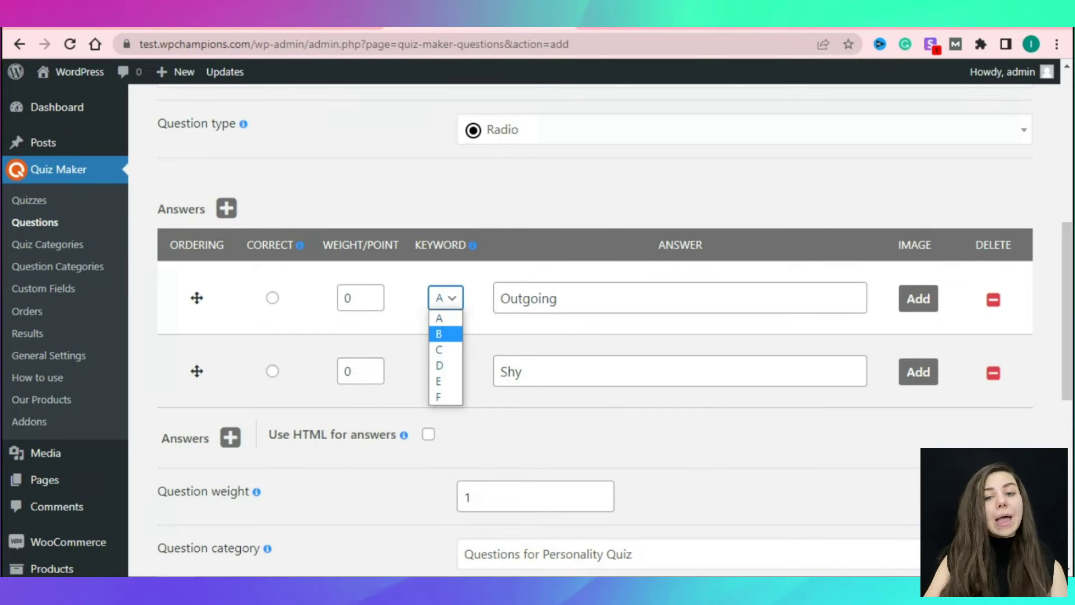
pyautogui.click(442, 312)
pyautogui.click(445, 371)
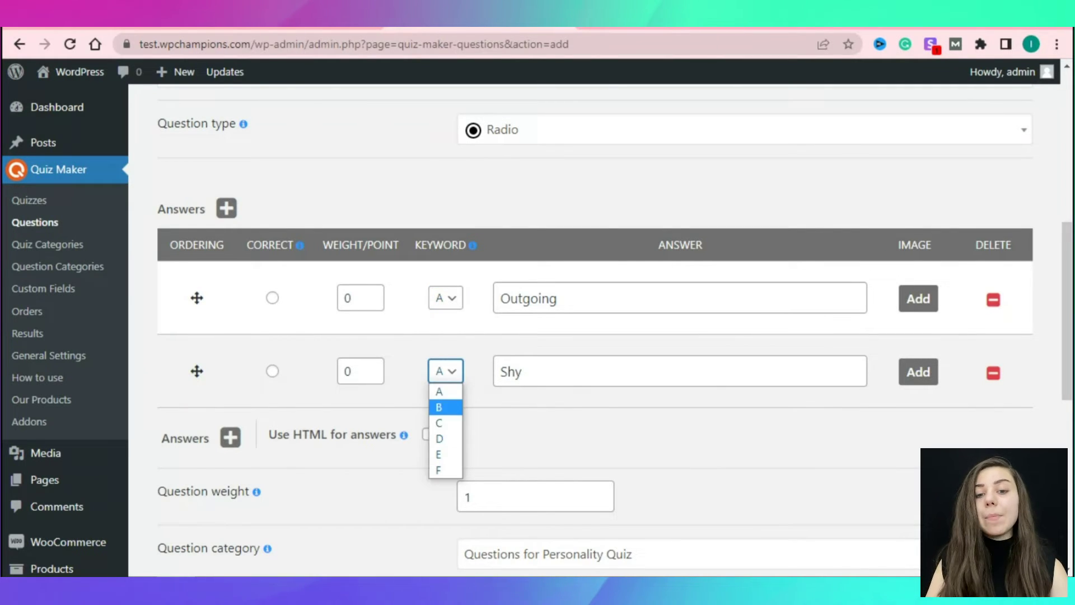
pyautogui.click(443, 408)
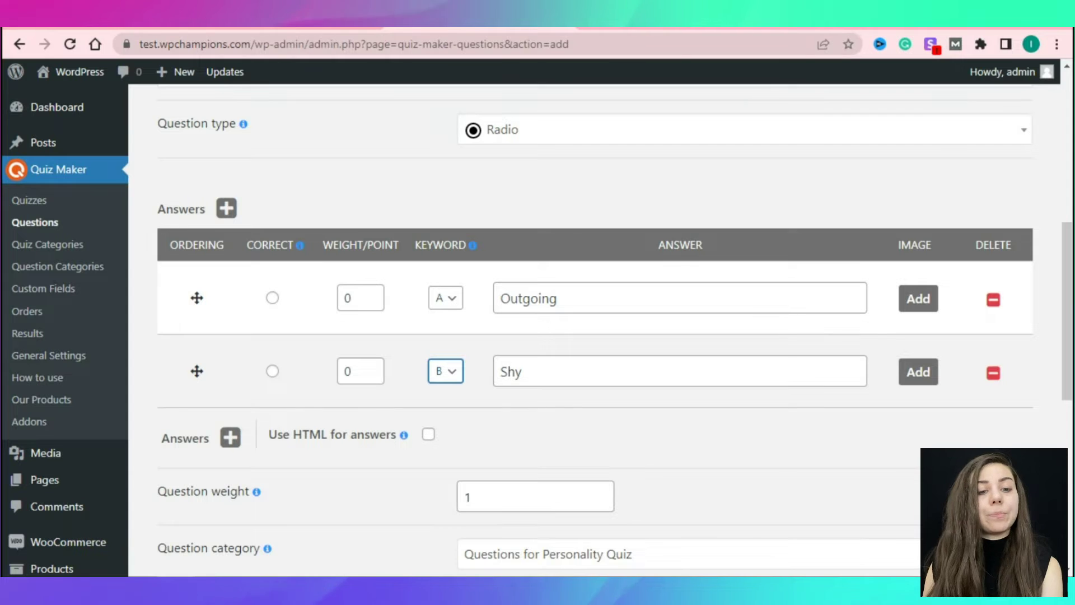
pyautogui.click(272, 298)
pyautogui.scroll(-3, 593, 336)
pyautogui.scroll(-5, 593, 336)
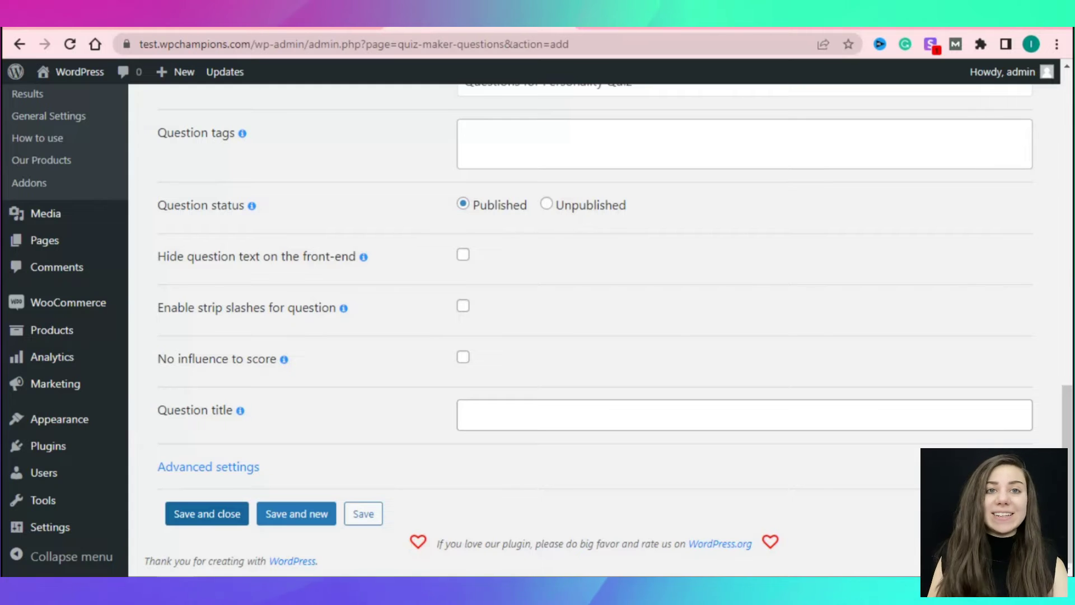
pyautogui.click(207, 513)
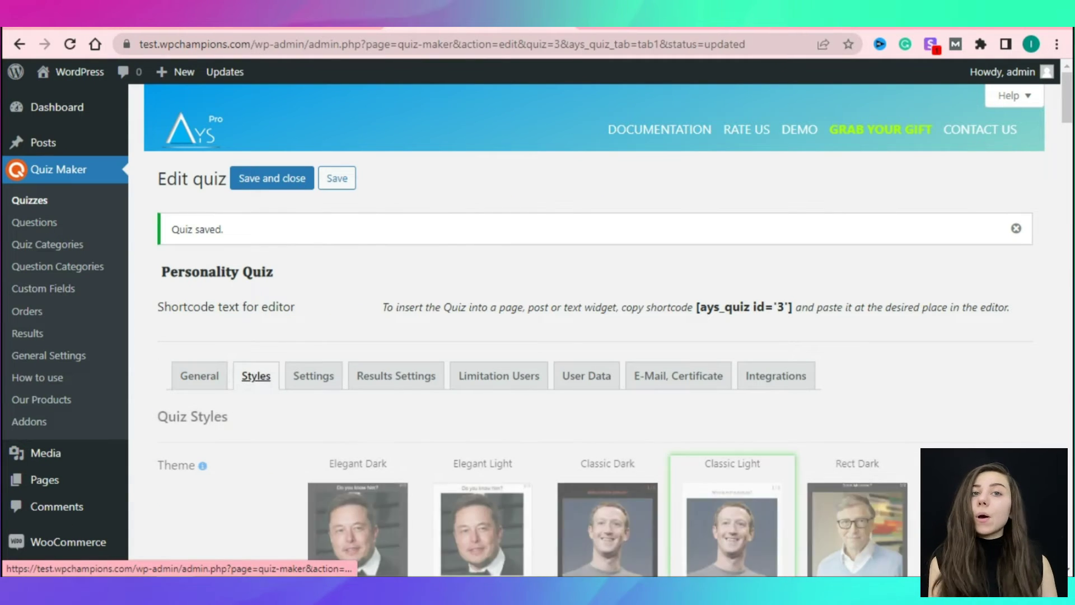
# Review the quiz's Styles options, leaving the Quiz Color unchanged, and save the Personality Quiz.
pyautogui.scroll(-1, 537, 336)
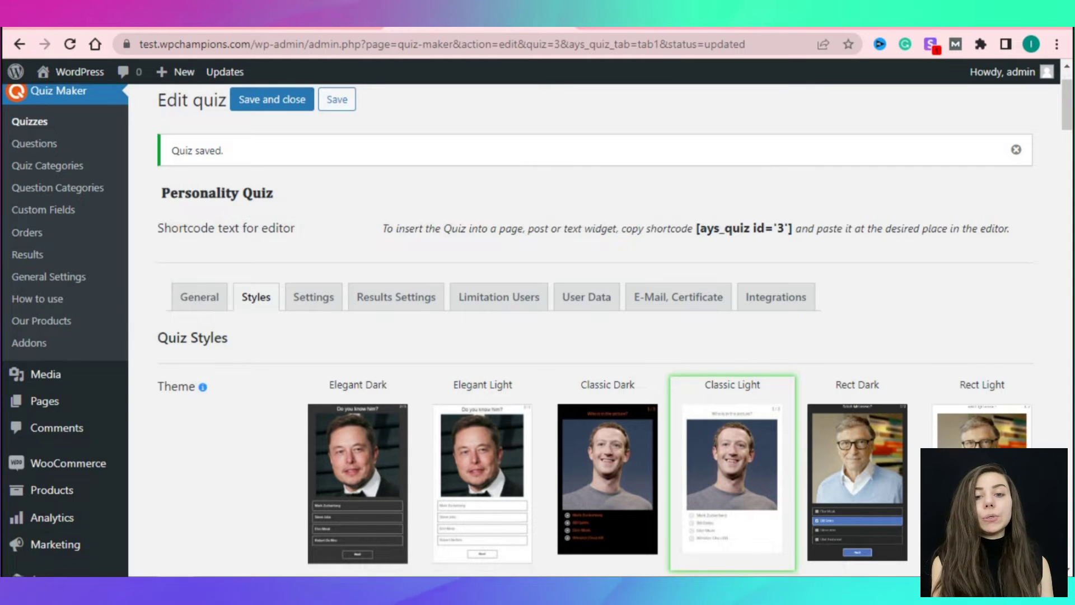
pyautogui.scroll(-2, 538, 336)
pyautogui.scroll(-7, 538, 335)
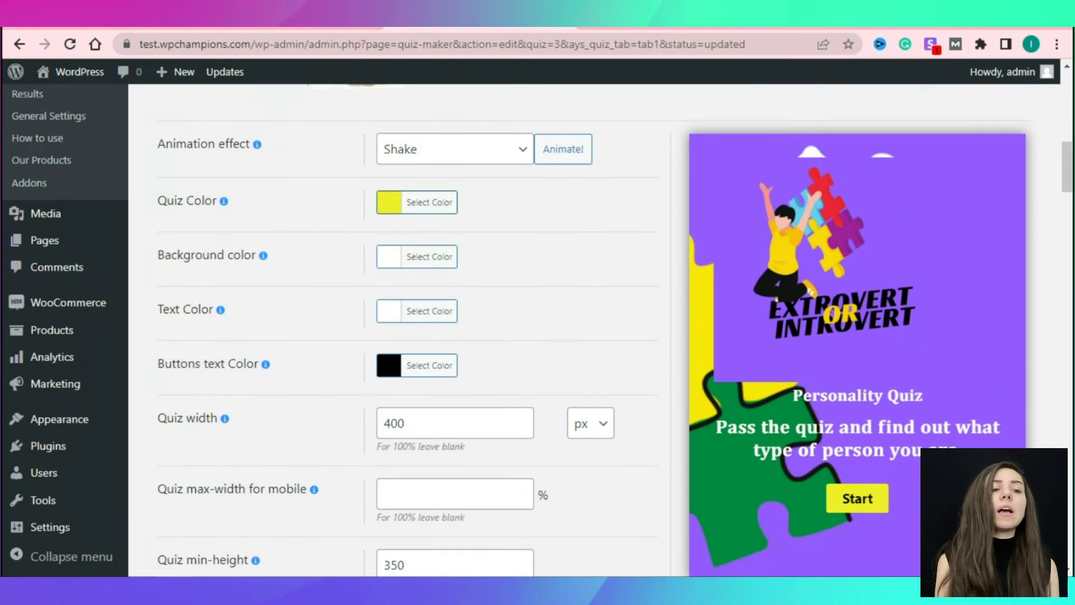
pyautogui.click(417, 202)
pyautogui.click(417, 202)
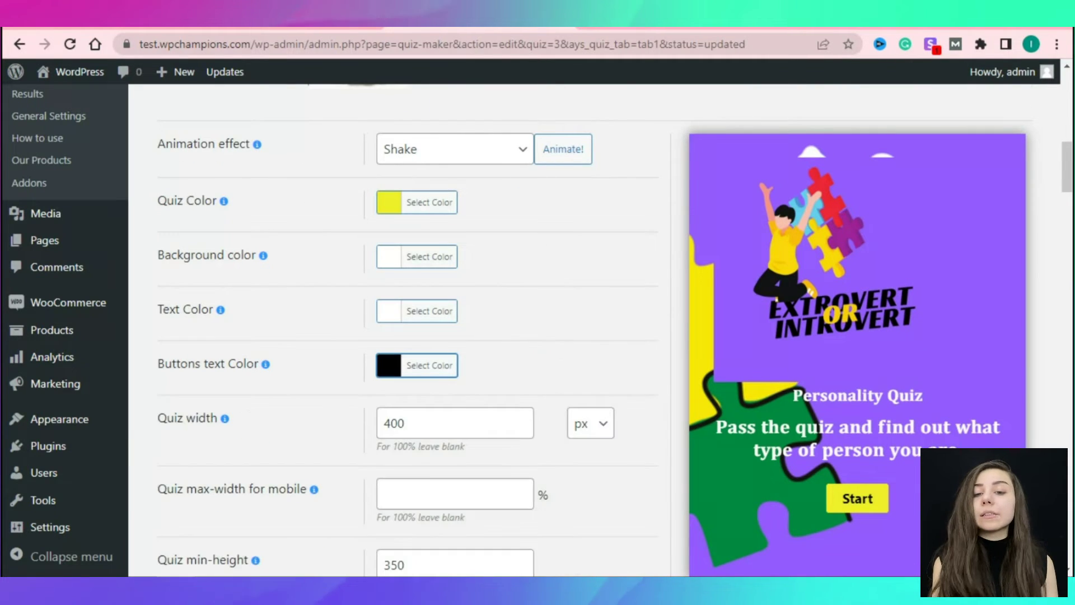
pyautogui.scroll(-4, 401, 336)
pyautogui.scroll(-11, 401, 336)
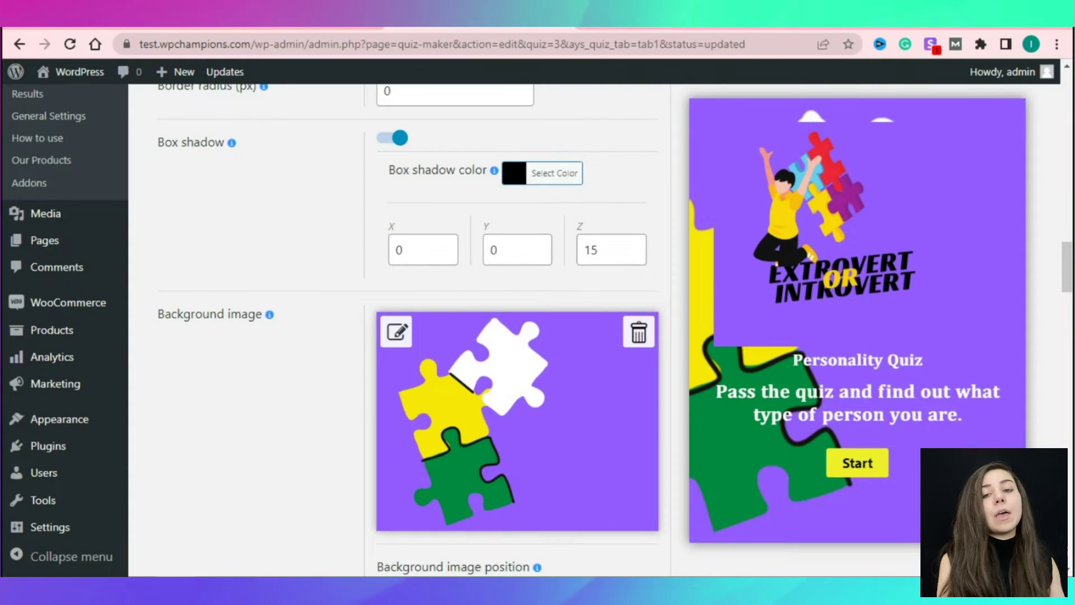
pyautogui.scroll(-15, 401, 336)
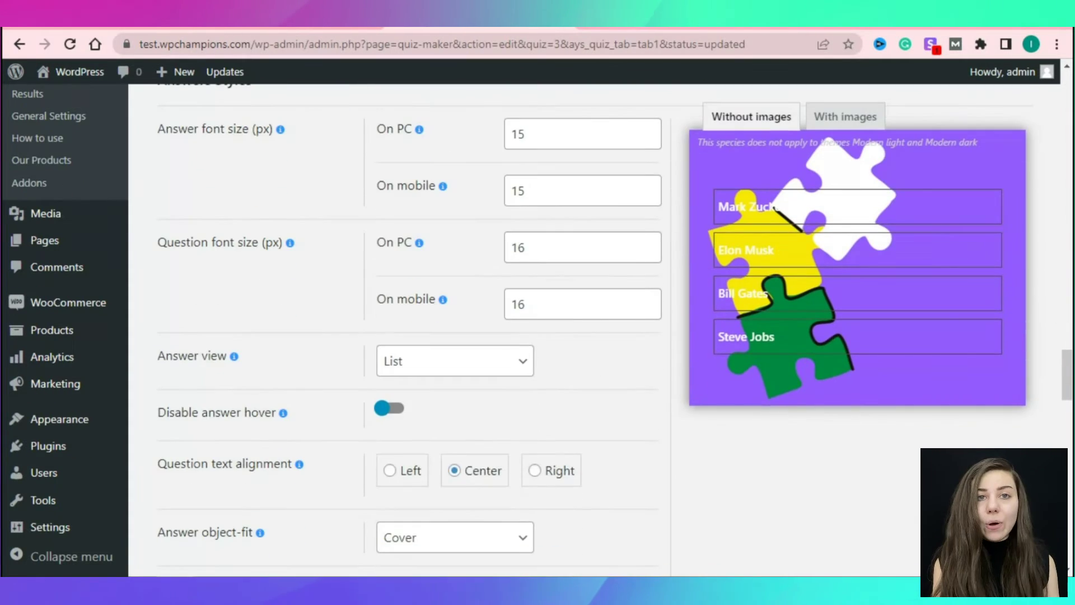
pyautogui.scroll(-18, 400, 336)
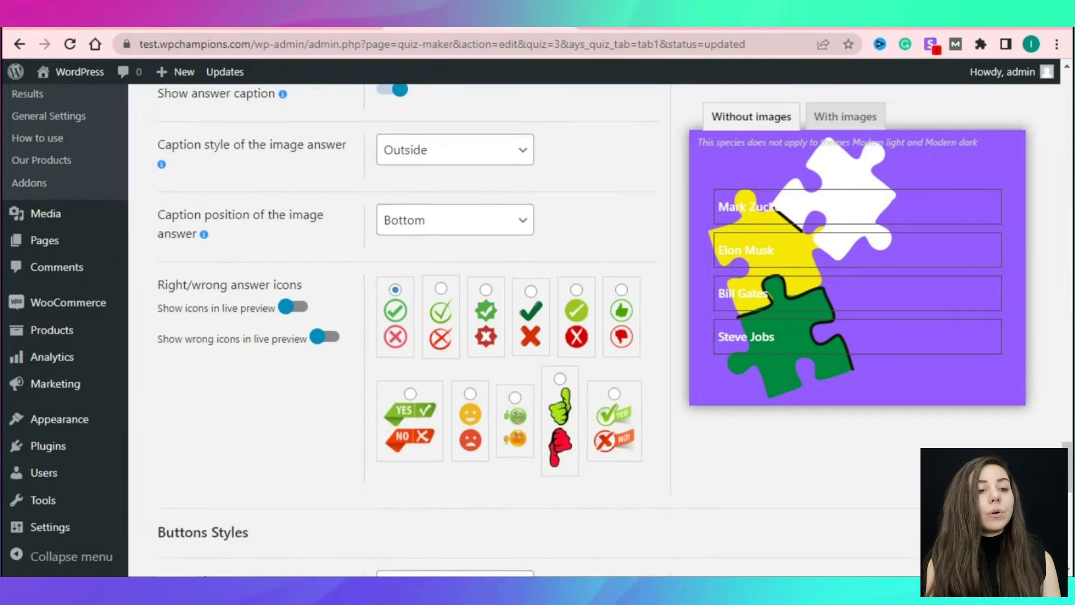
pyautogui.scroll(-13, 538, 330)
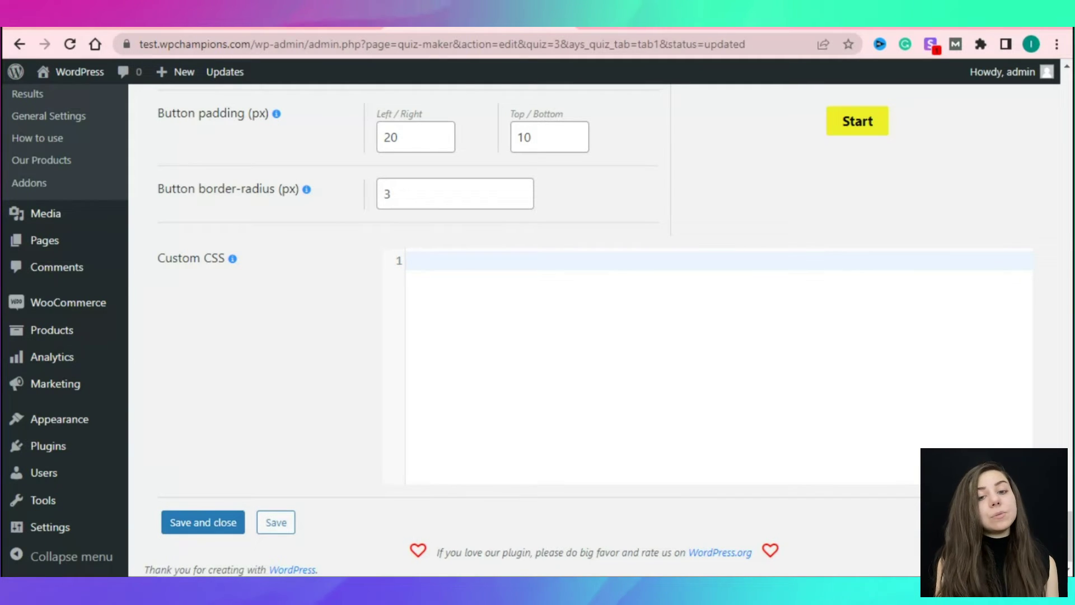
pyautogui.click(276, 522)
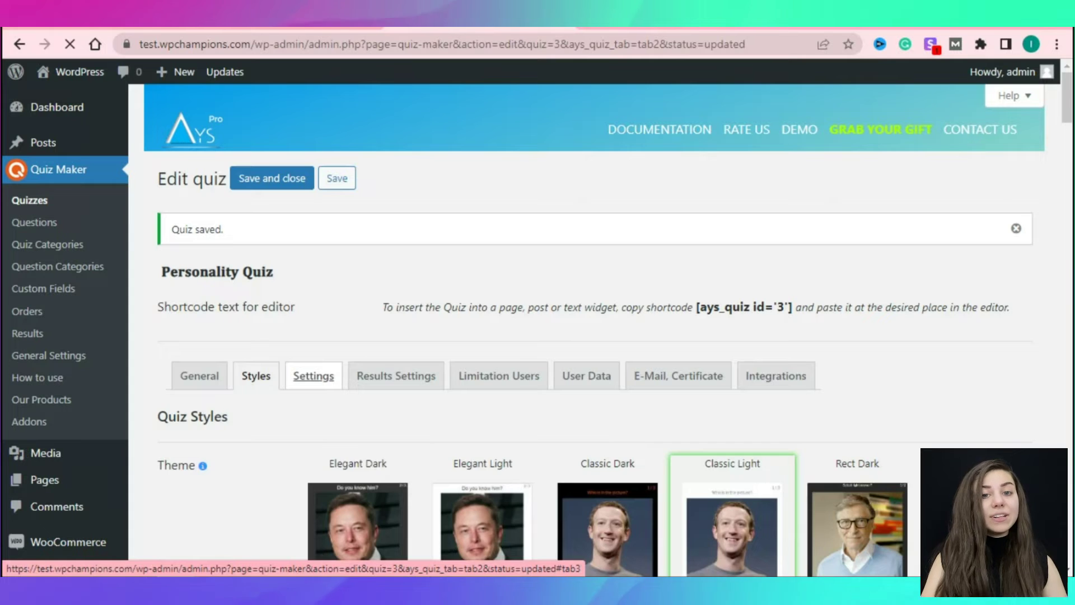
pyautogui.click(313, 376)
# Uncheck 'Show correct answers' and review the remaining settings down to Payment Type.
pyautogui.scroll(-2, 313, 376)
pyautogui.scroll(-10, 594, 331)
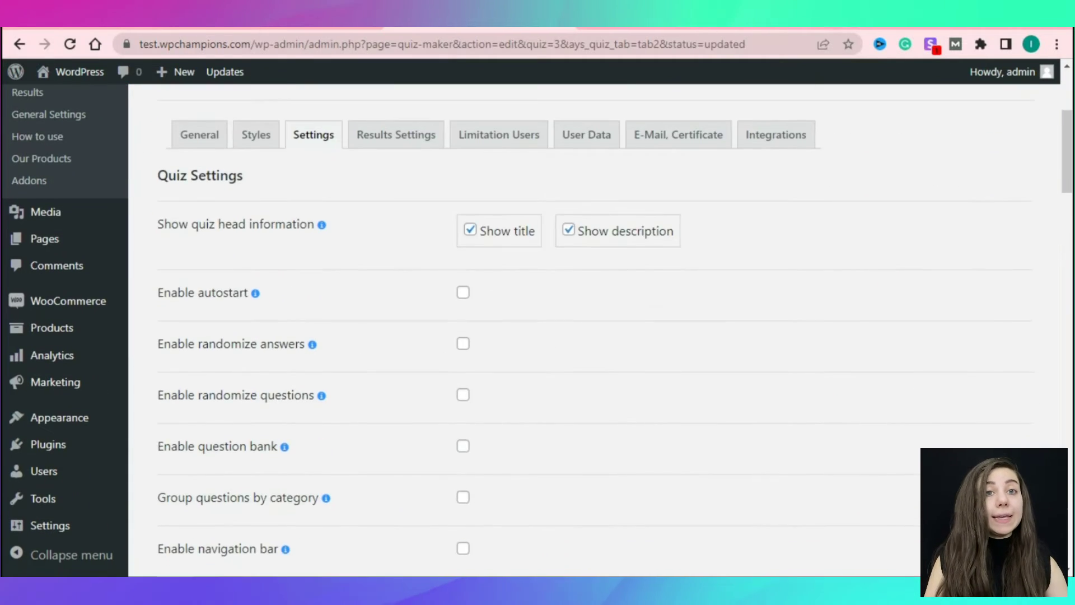
pyautogui.scroll(-3, 594, 330)
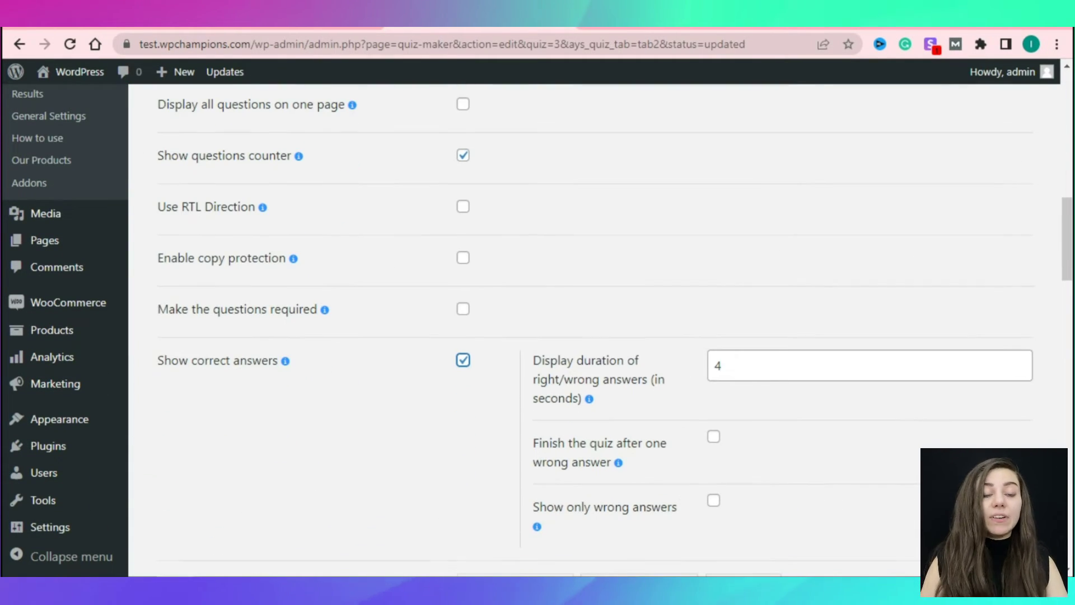
pyautogui.click(463, 359)
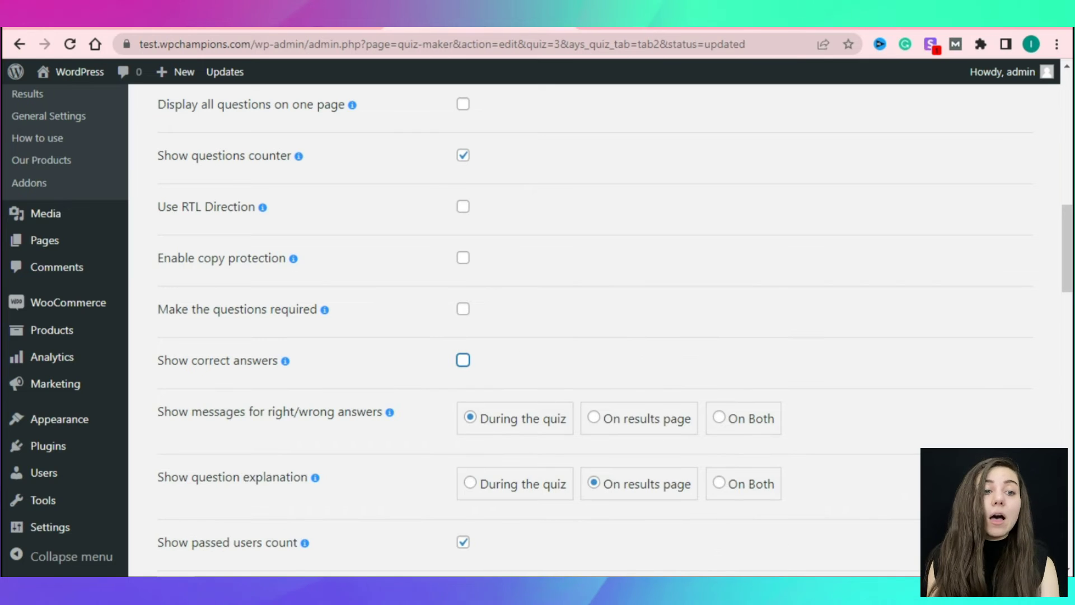
pyautogui.scroll(-4, 593, 331)
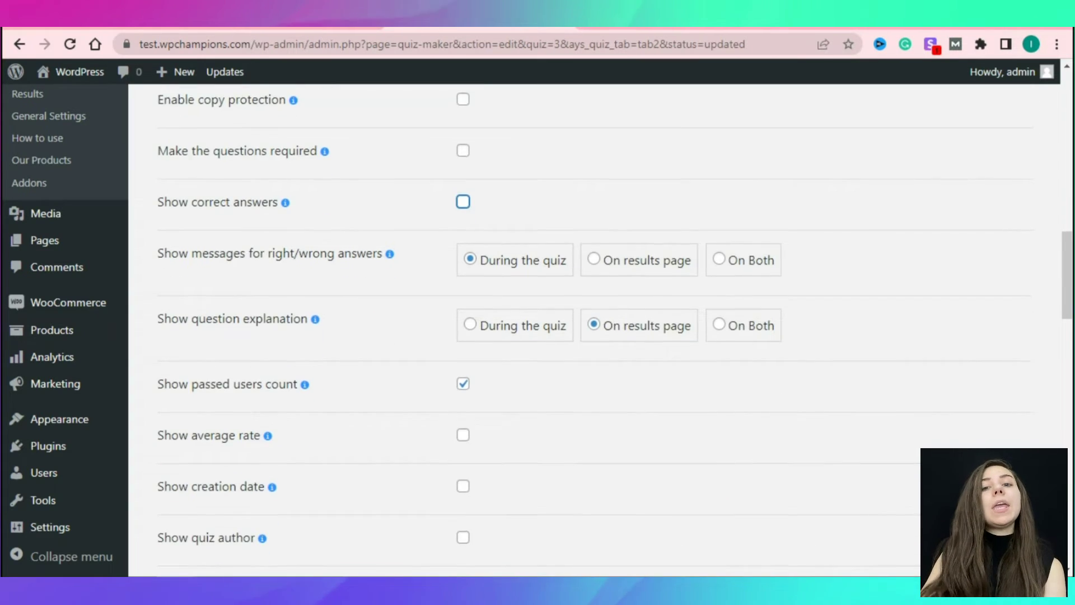
pyautogui.scroll(-3, 594, 330)
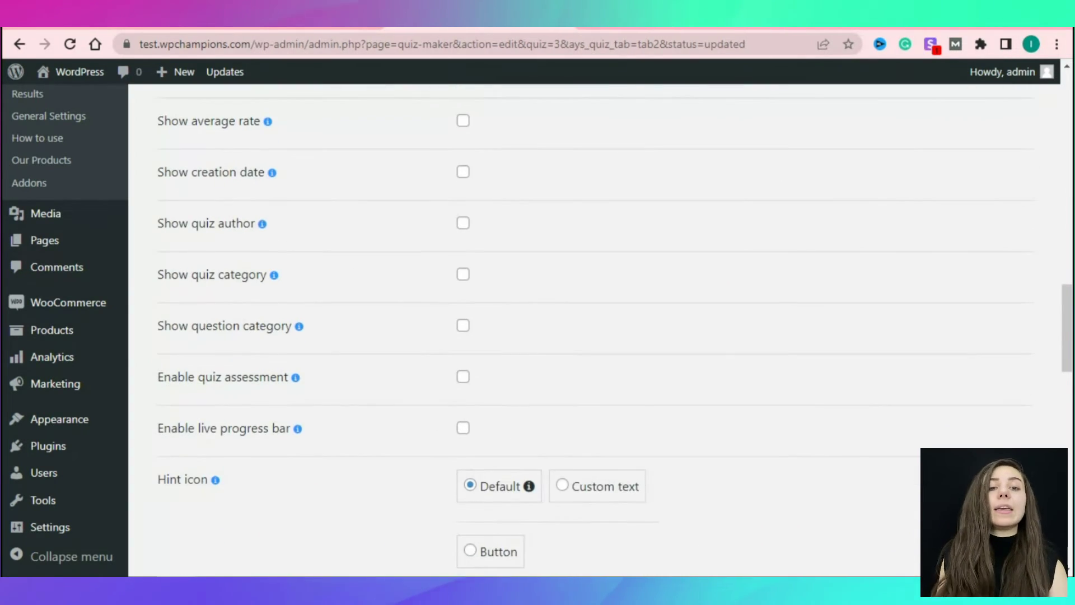
pyautogui.scroll(-4, 593, 331)
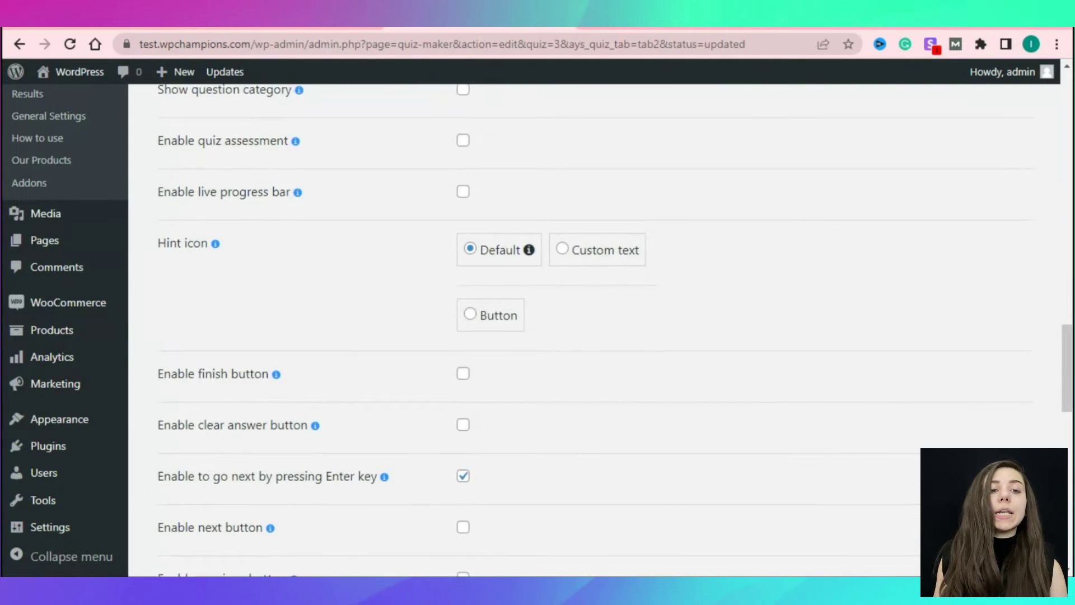
pyautogui.scroll(-5, 594, 330)
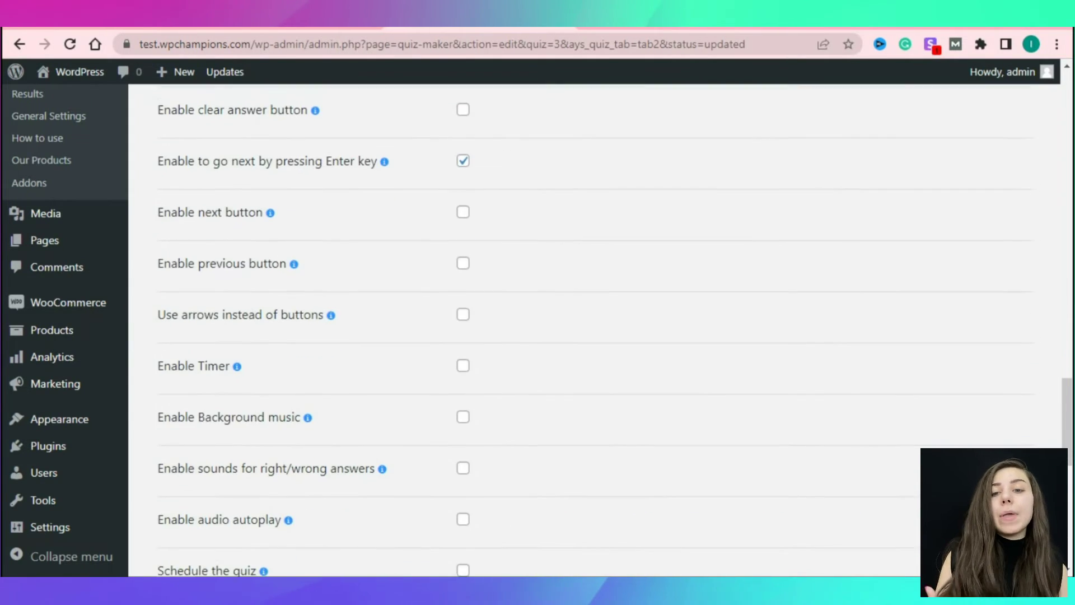
pyautogui.scroll(-4, 593, 331)
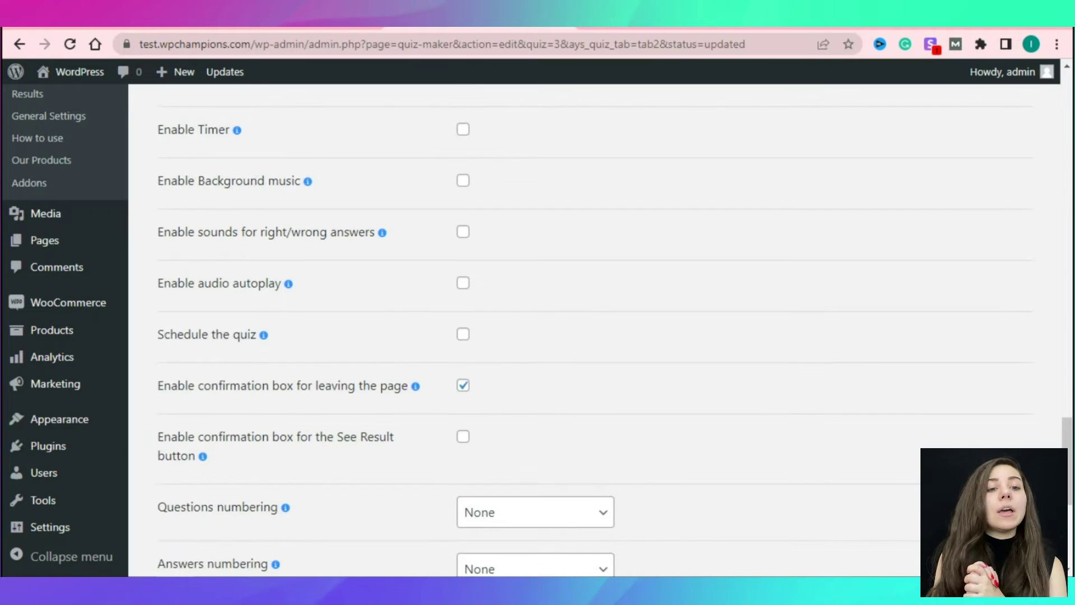
pyautogui.scroll(-4, 594, 331)
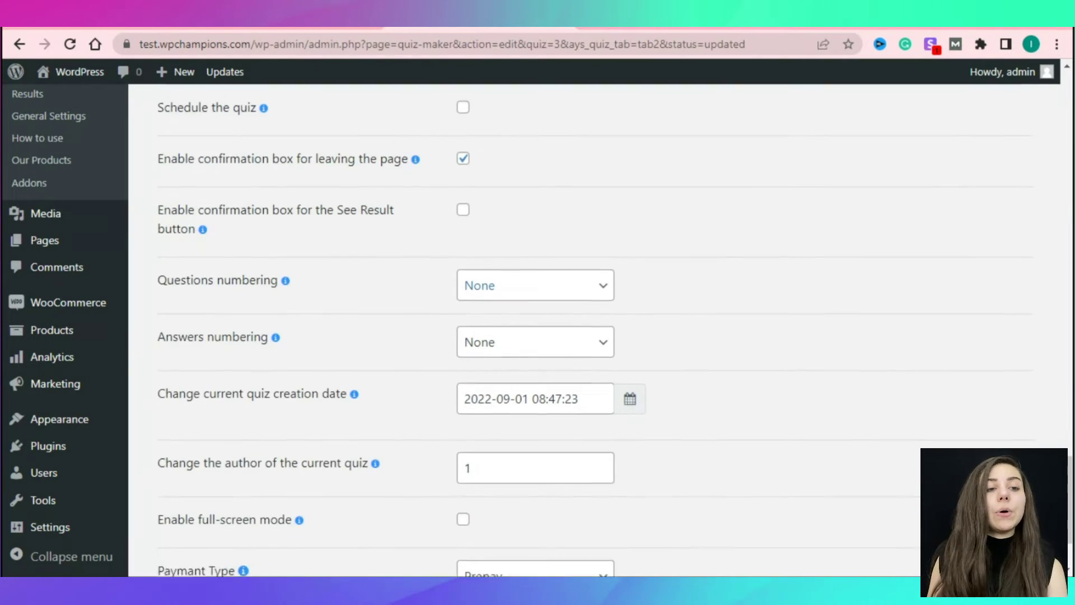
pyautogui.scroll(-2, 594, 330)
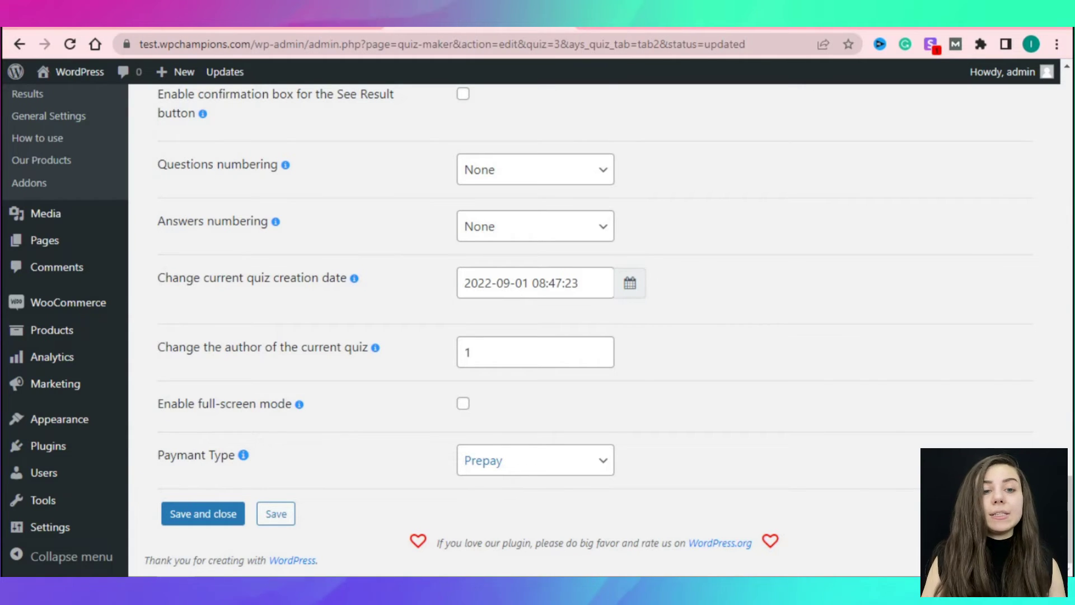
pyautogui.click(536, 460)
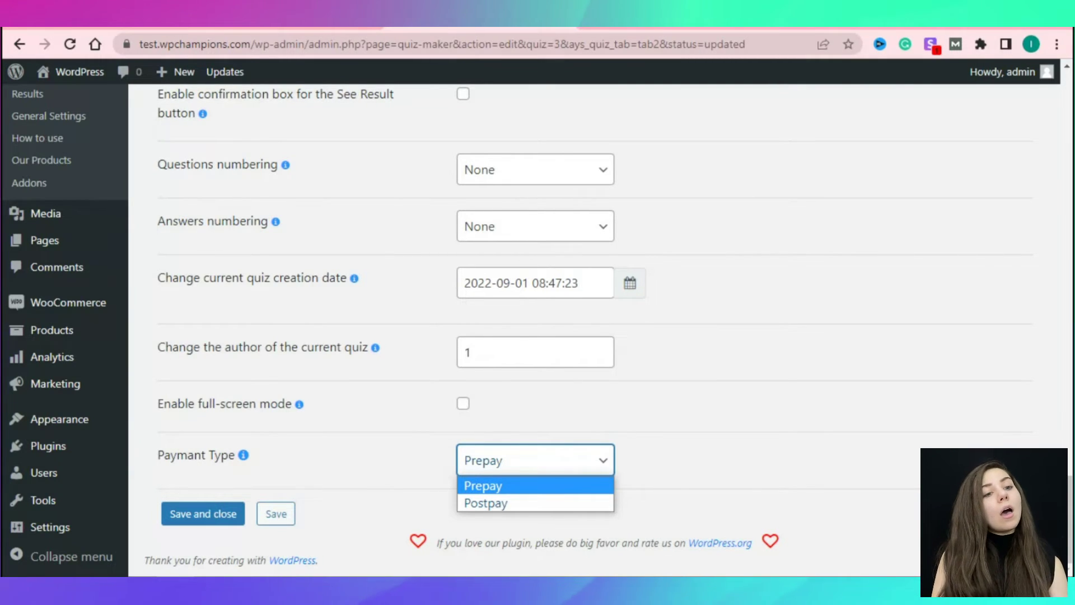
# Choose Postpay as the Personality Quiz's Payment Type and save the quiz.
pyautogui.click(486, 503)
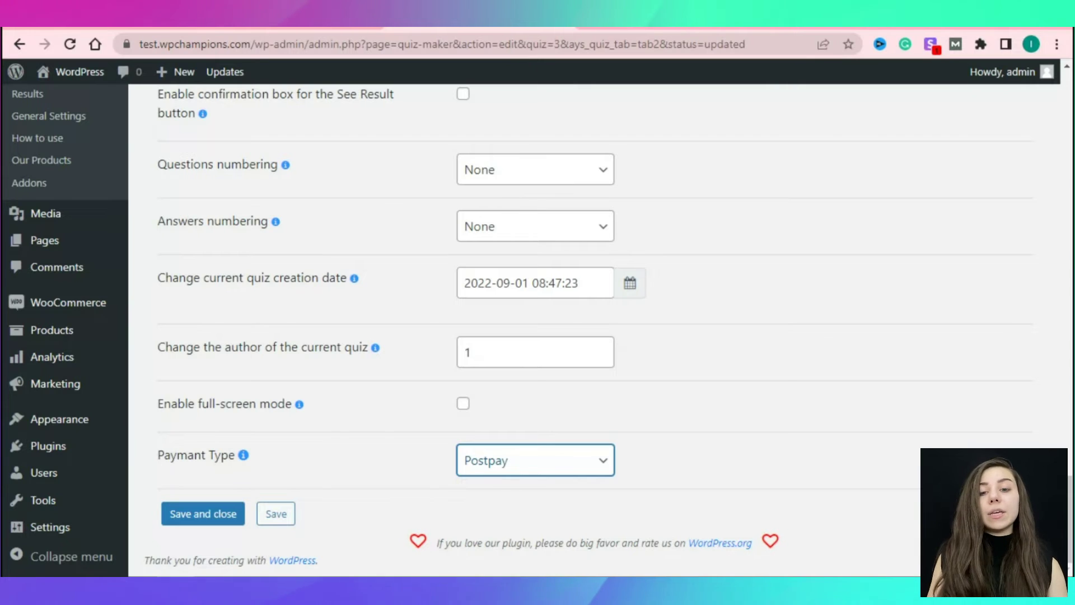
pyautogui.click(535, 460)
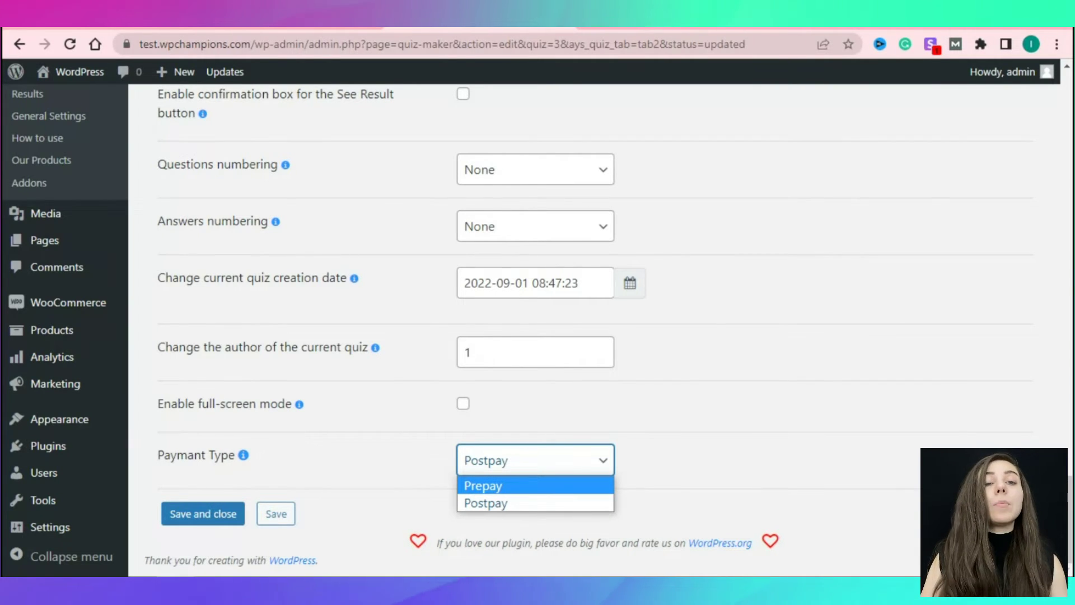
pyautogui.press('Escape')
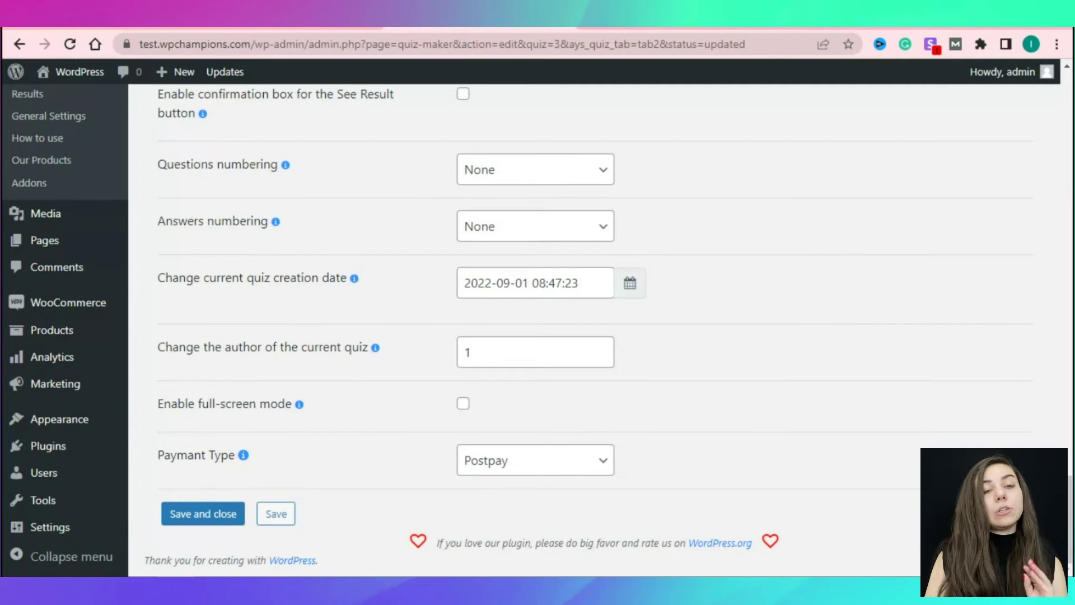
pyautogui.click(275, 513)
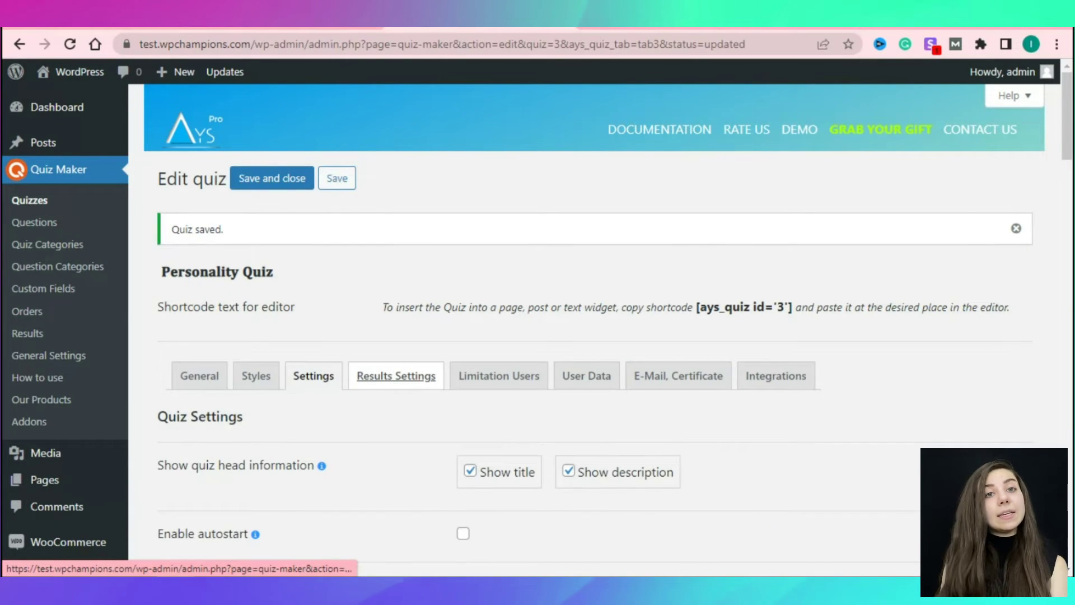
# Open the quiz's Results Settings and scroll down to the Intervals section.
pyautogui.click(396, 376)
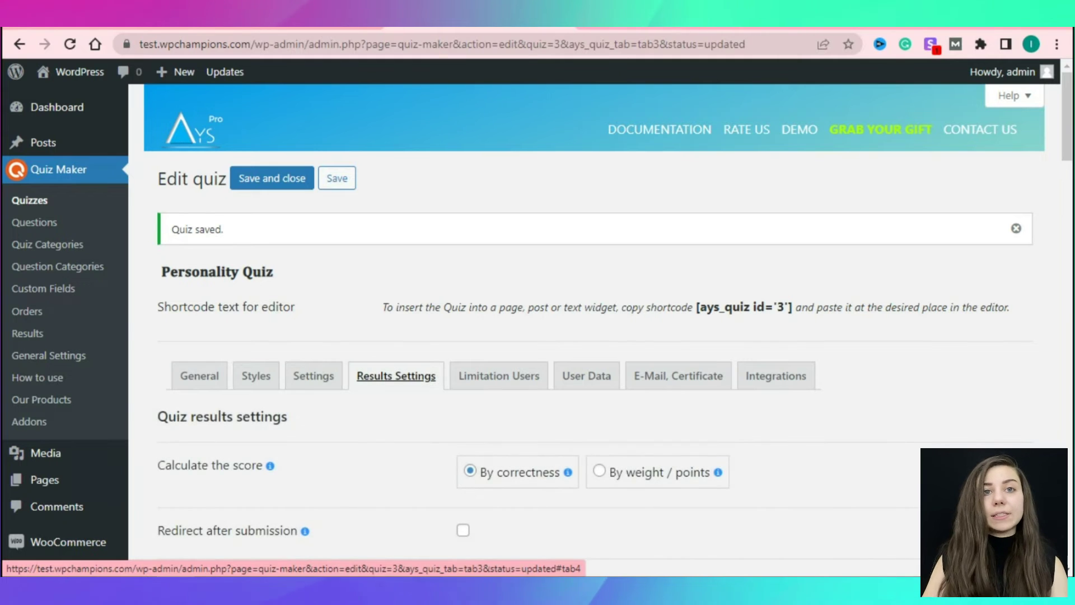
pyautogui.scroll(-3, 560, 336)
pyautogui.scroll(-2, 560, 336)
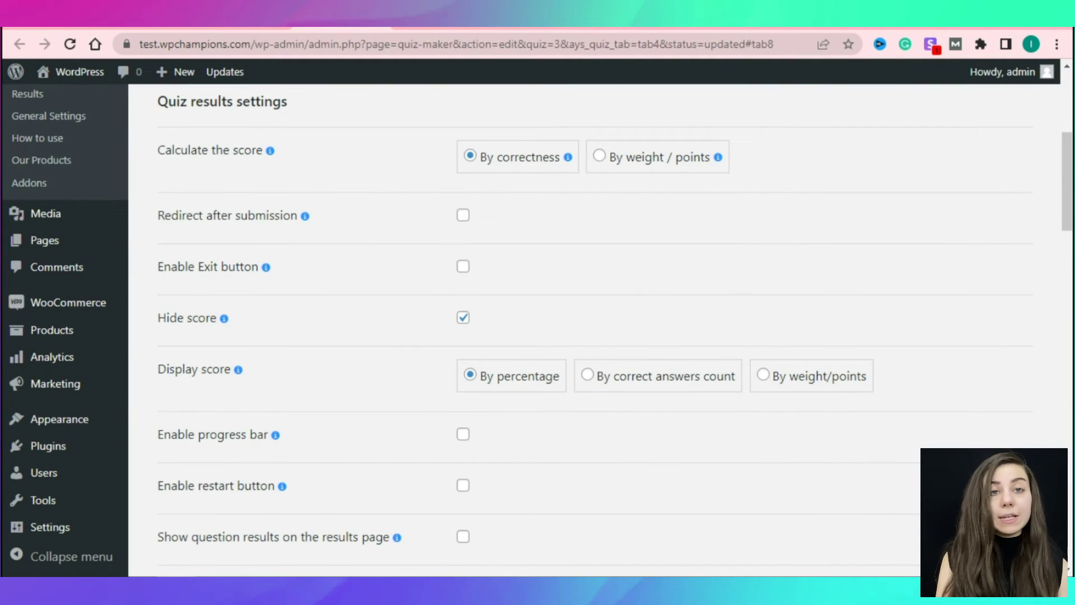
pyautogui.scroll(-1, 560, 336)
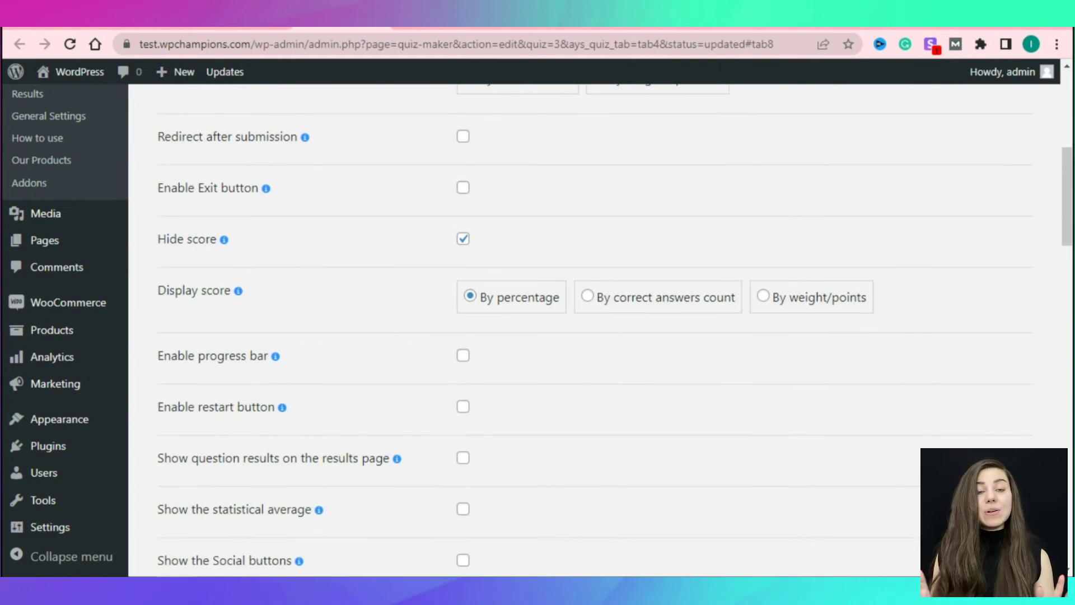
pyautogui.scroll(-1, 560, 336)
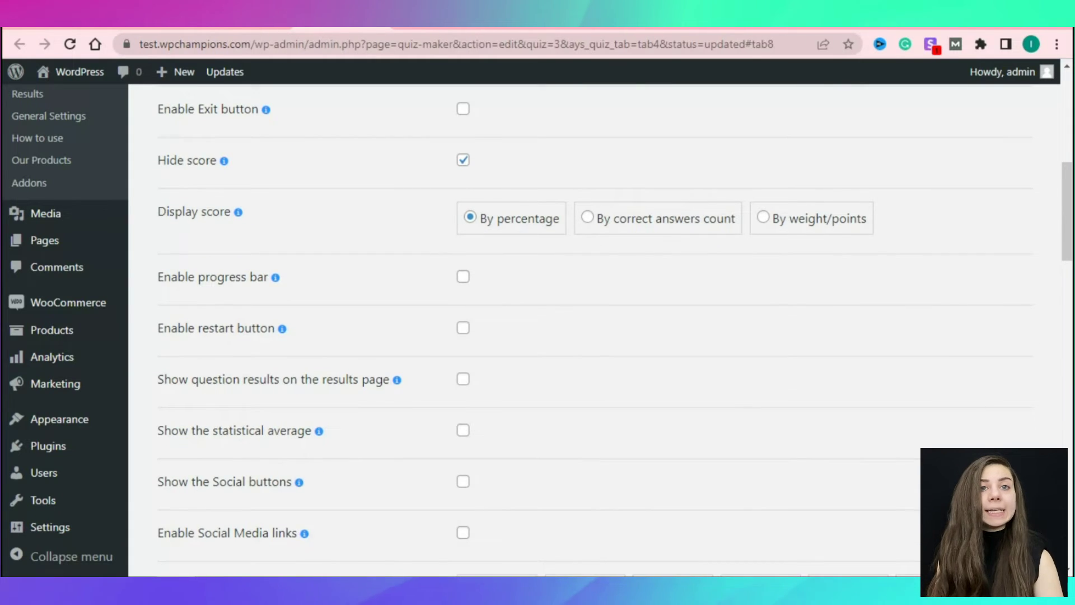
pyautogui.scroll(-6, 593, 330)
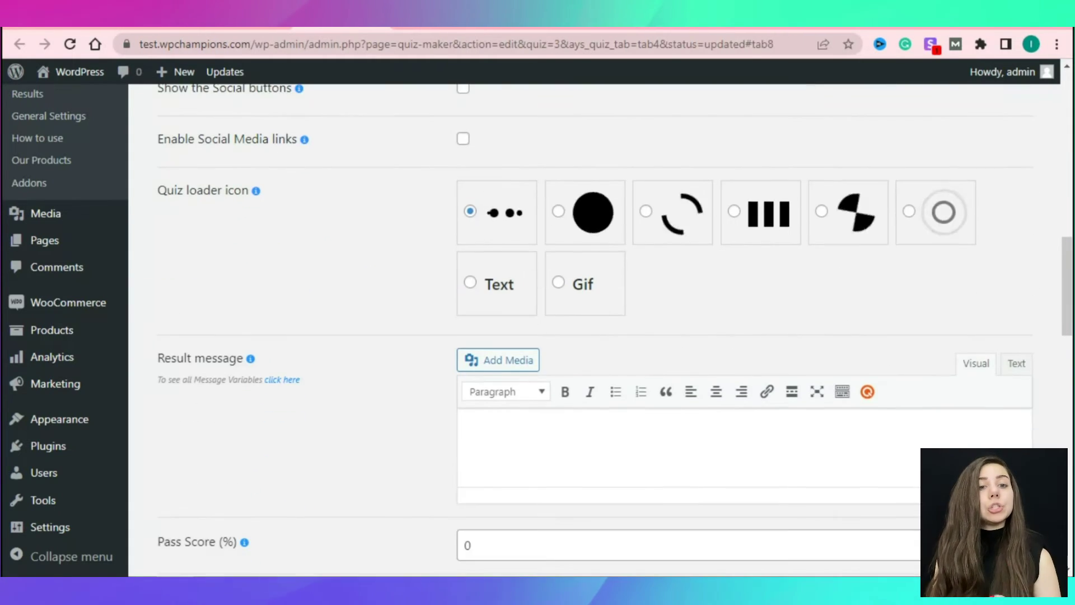
pyautogui.scroll(-1, 594, 330)
pyautogui.scroll(-1, 593, 330)
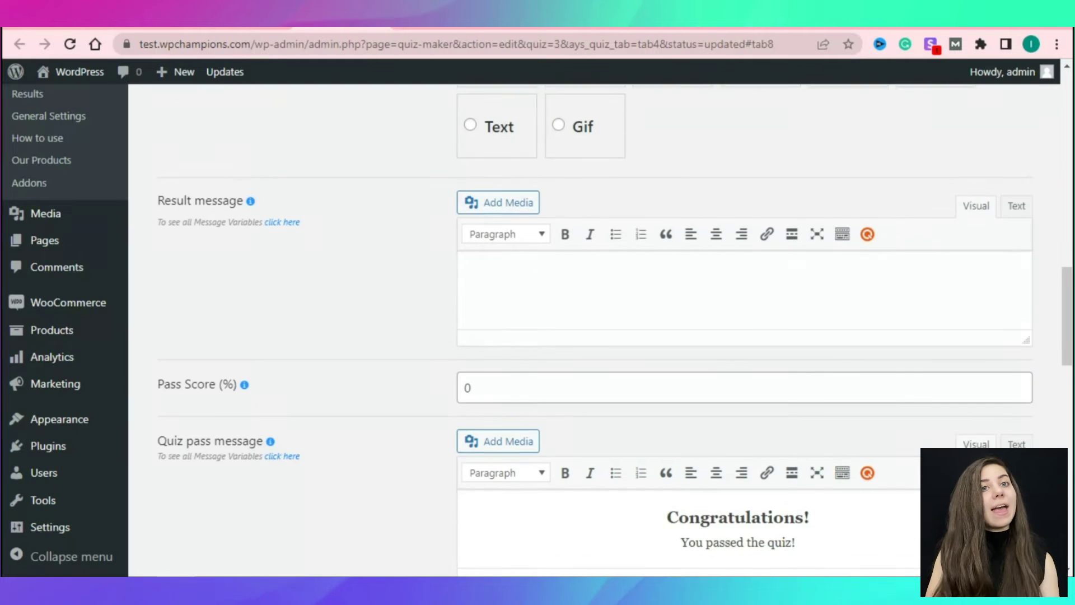
pyautogui.scroll(-1, 594, 331)
pyautogui.scroll(-2, 594, 330)
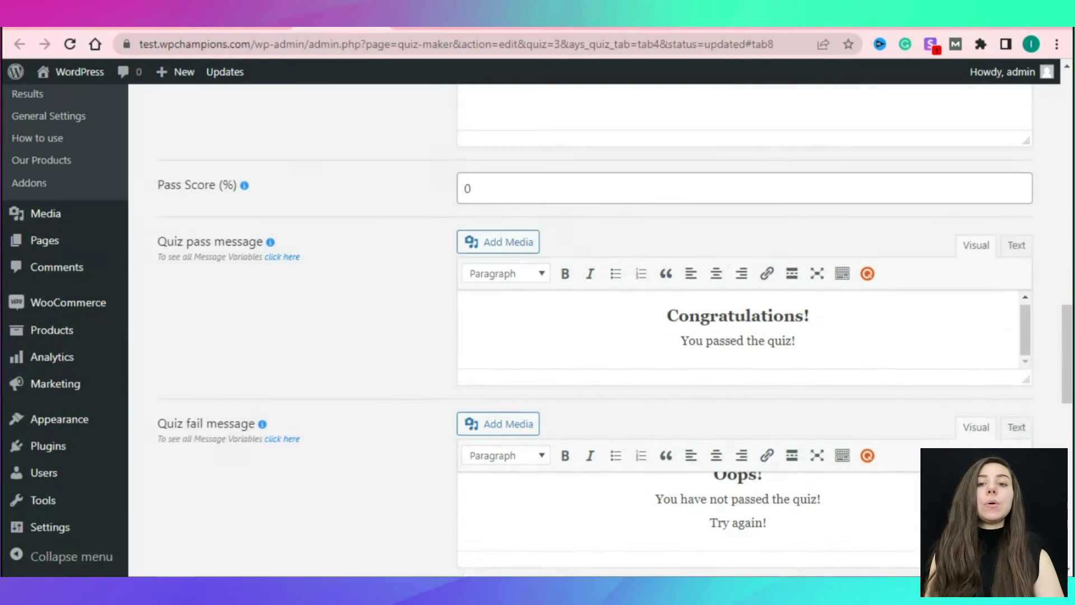
pyautogui.scroll(-4, 593, 331)
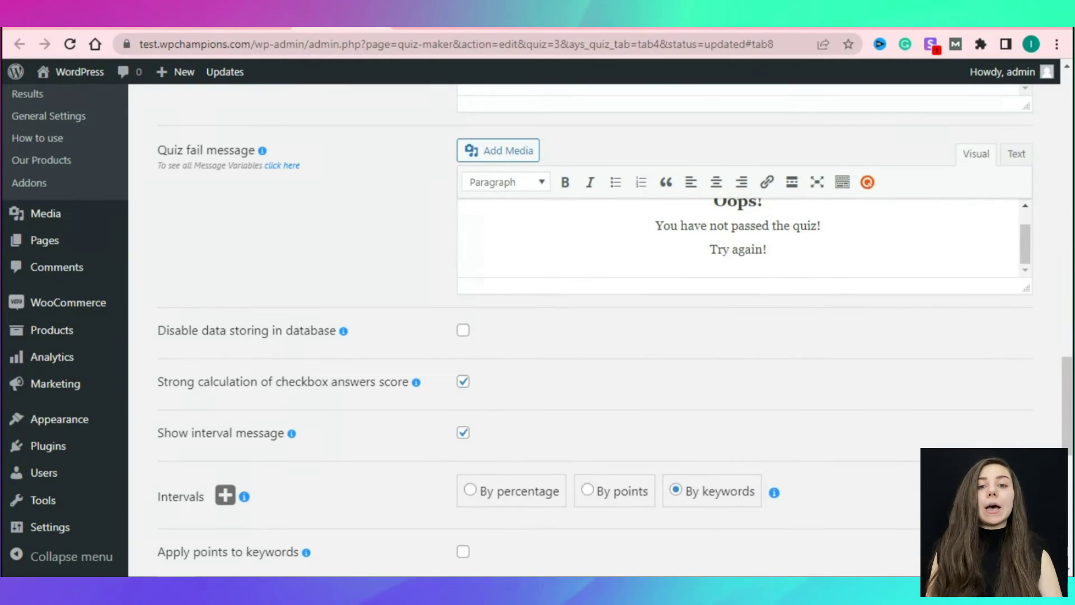
pyautogui.scroll(-3, 593, 331)
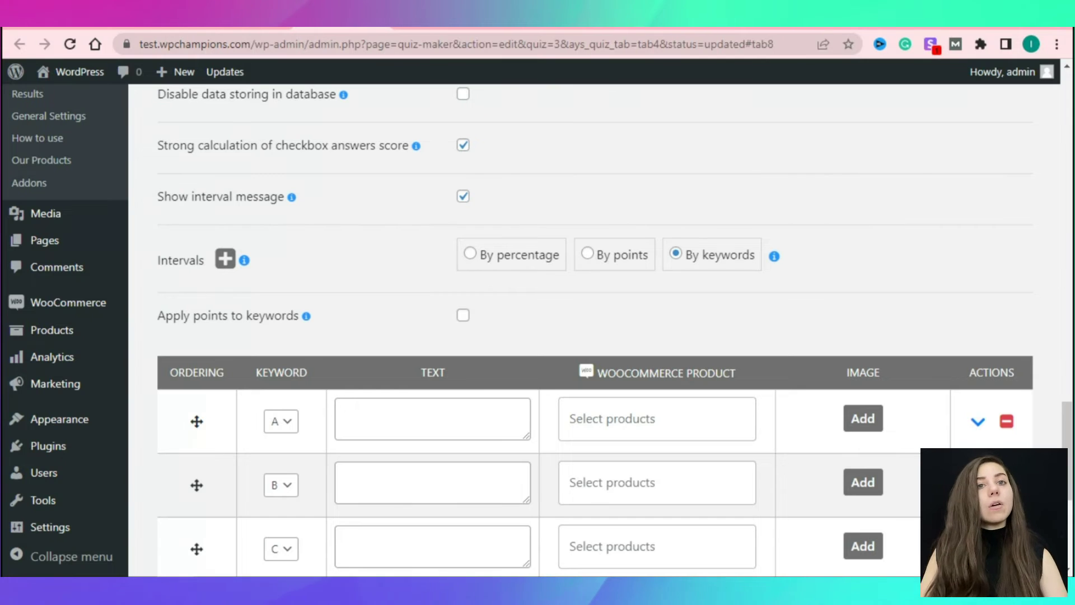
# Try By percentage and By points, then base result intervals By keywords A–D.
pyautogui.click(469, 253)
pyautogui.scroll(-1, 593, 330)
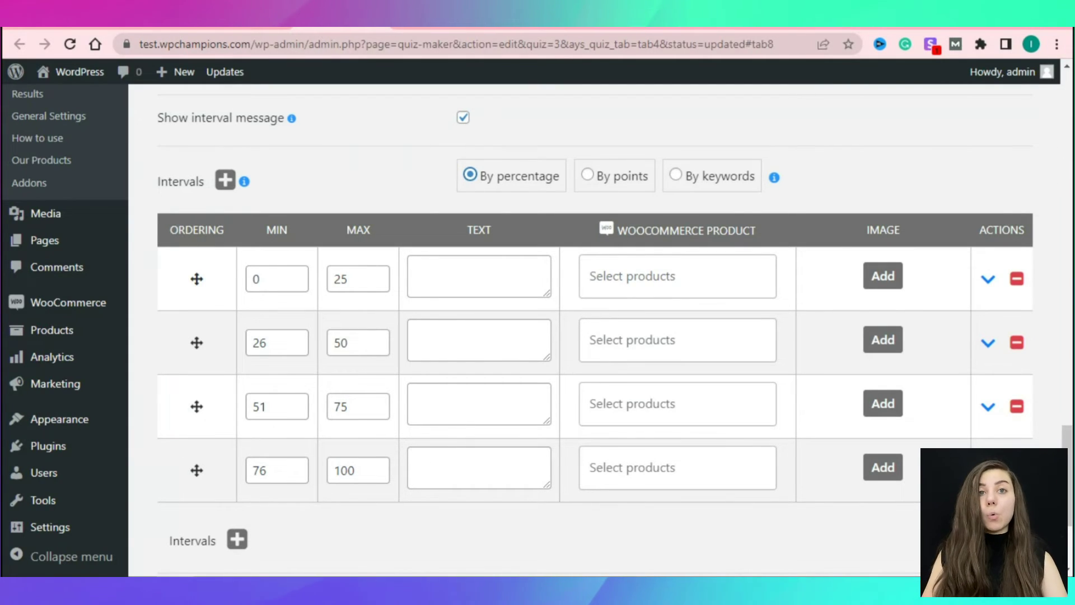
pyautogui.click(586, 174)
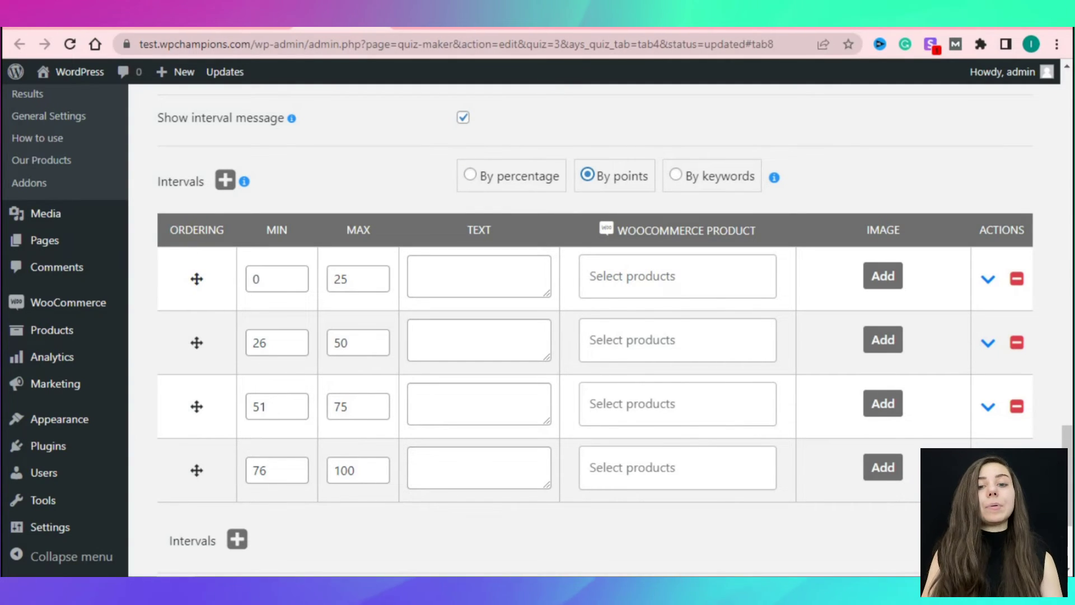
pyautogui.click(676, 174)
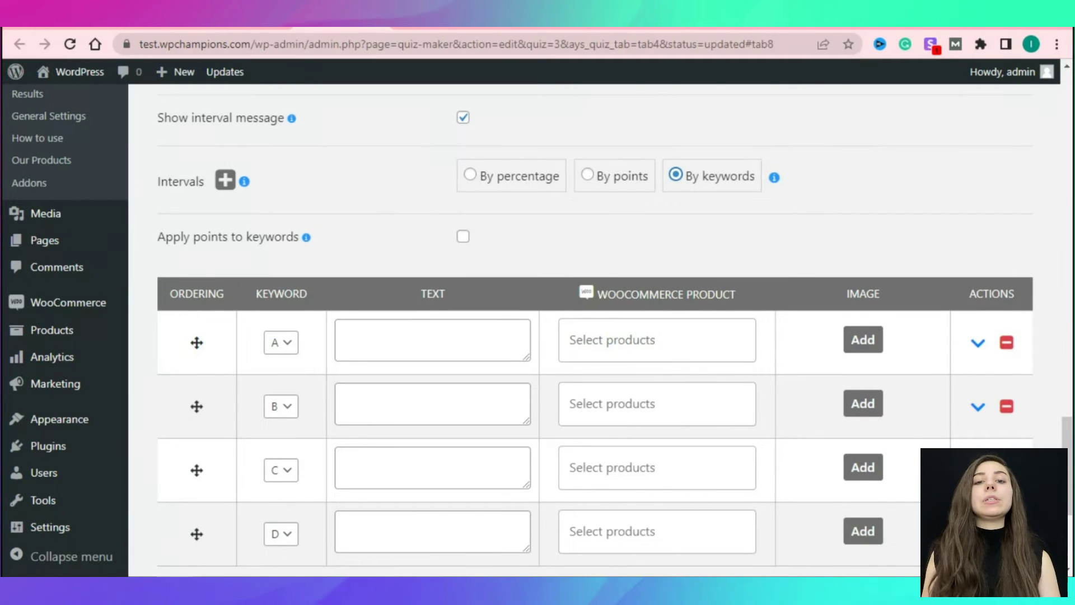
pyautogui.scroll(-1, 593, 336)
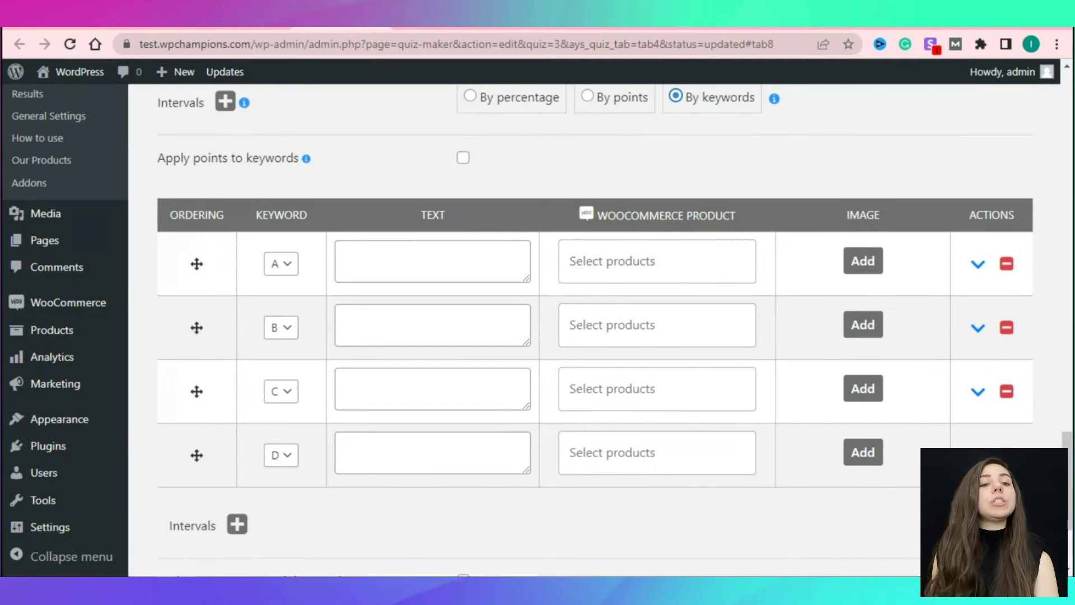
# Give keyword A the result text 'You are an extrovert' with the extrovert.png image.
pyautogui.click(281, 263)
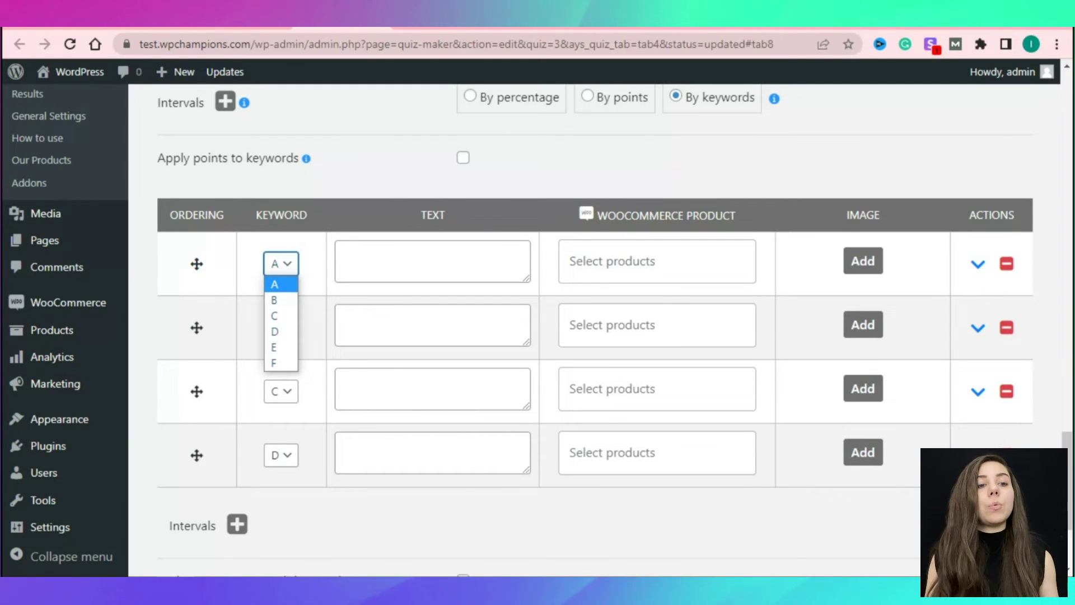
pyautogui.click(276, 281)
pyautogui.click(340, 253)
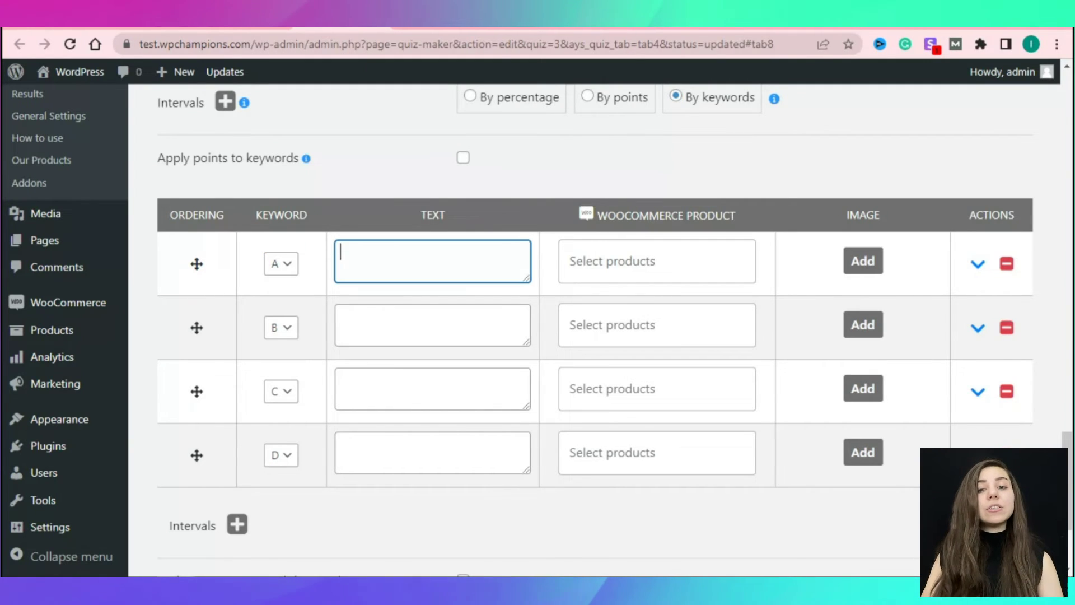
pyautogui.write('You')
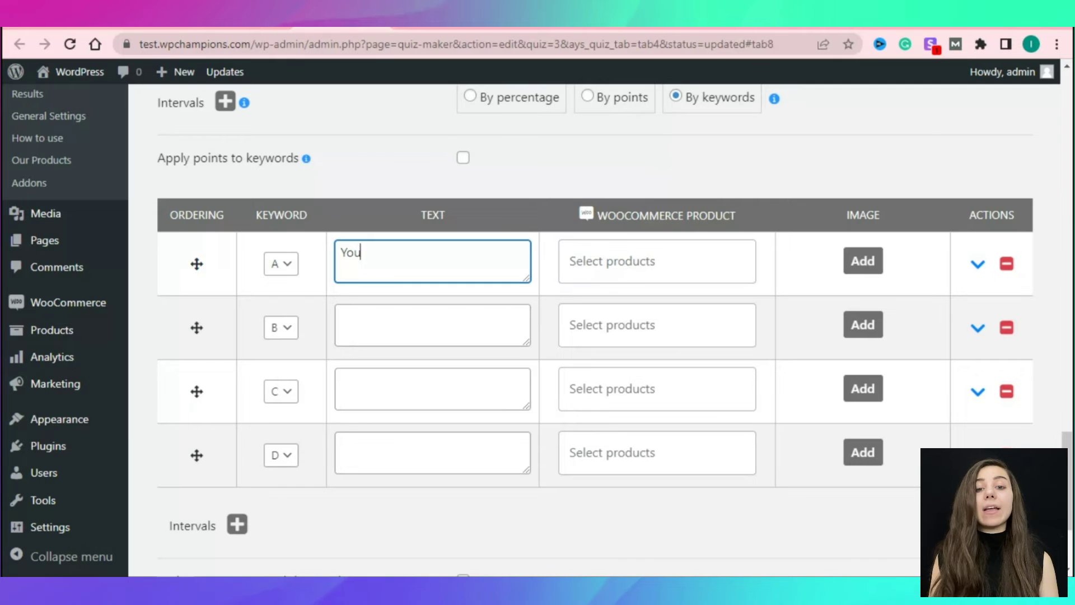
pyautogui.write(' are an extrovert')
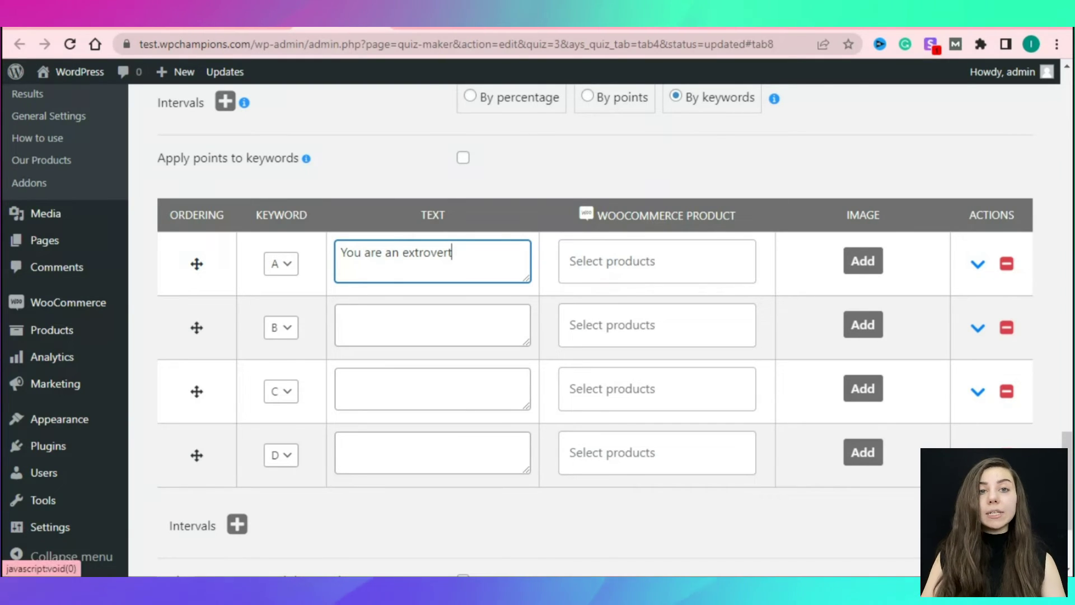
pyautogui.click(863, 260)
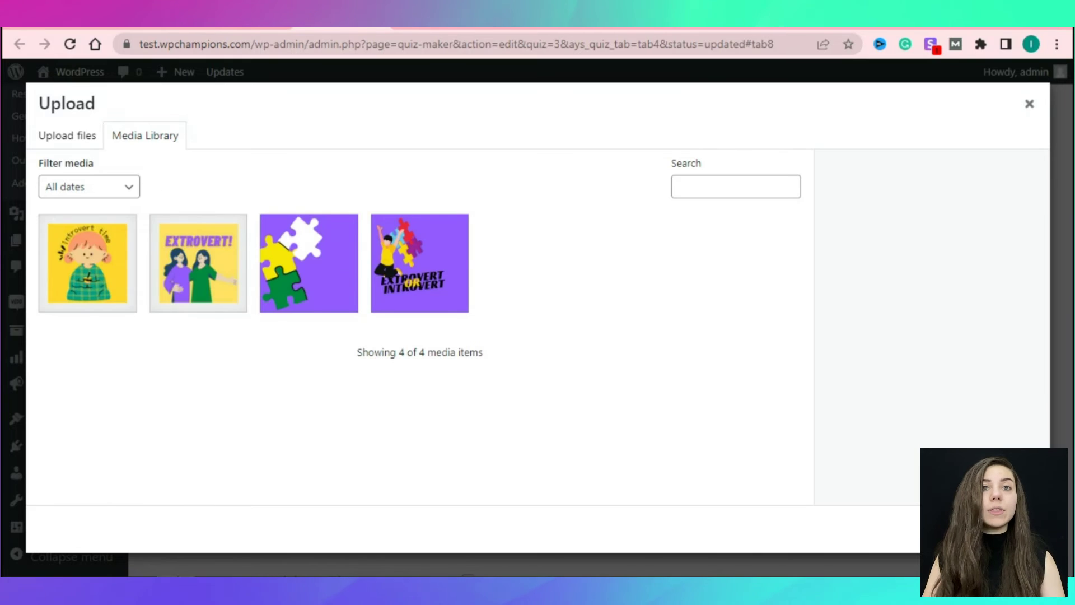
pyautogui.click(199, 263)
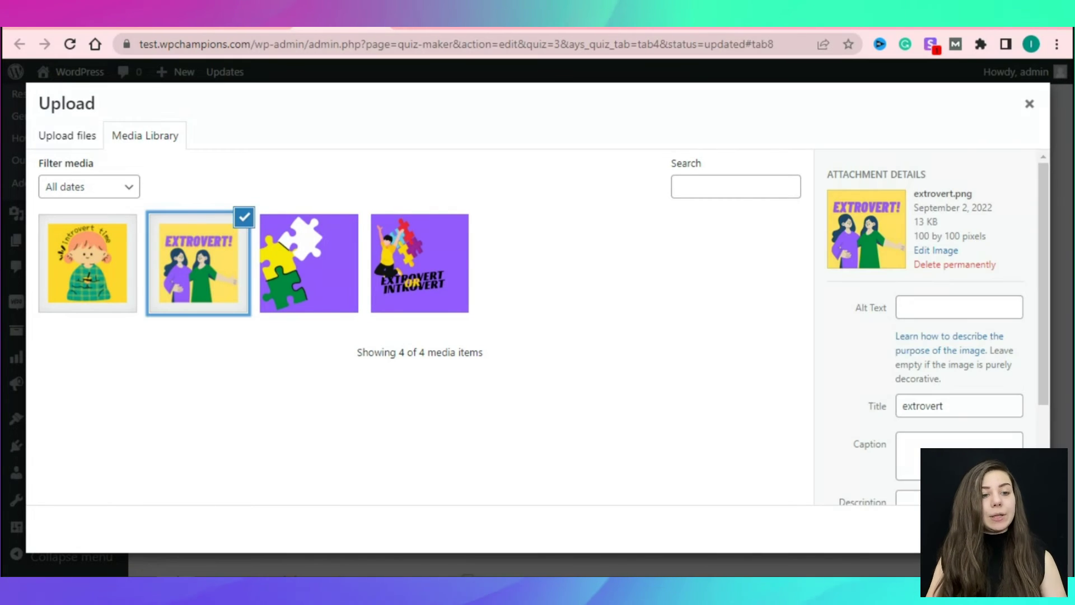
pyautogui.click(991, 529)
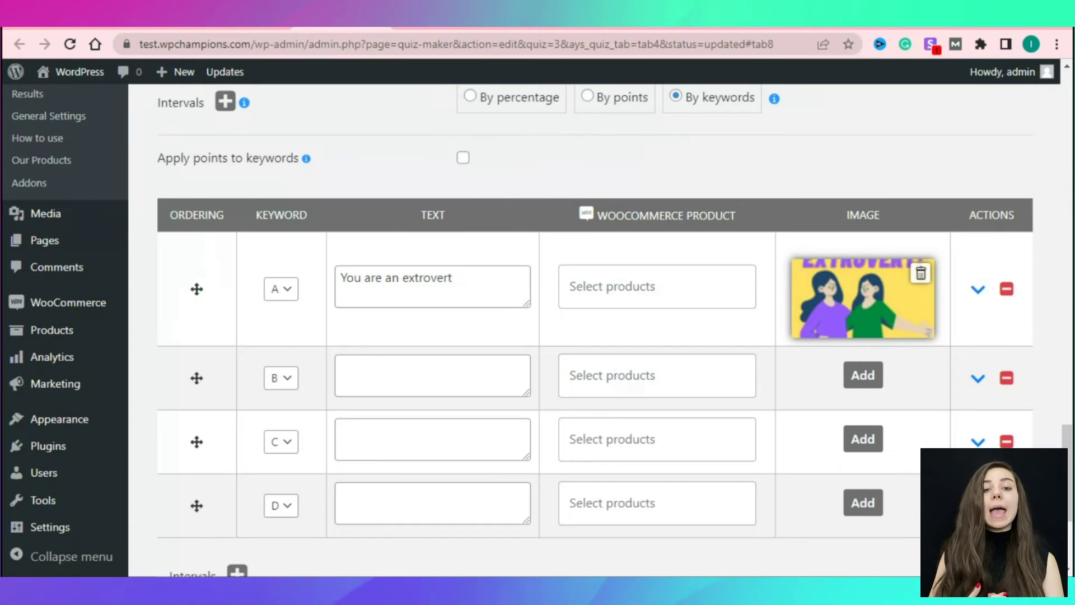
# Give keyword B 'You are an introvert' with the introvert.png image, and save.
pyautogui.click(281, 378)
pyautogui.click(281, 412)
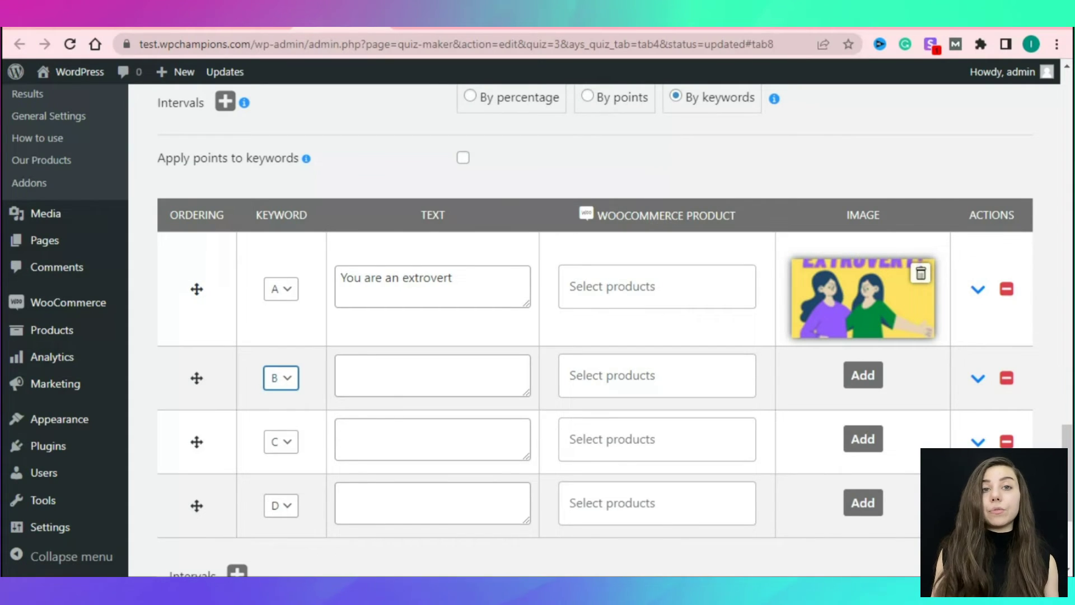
pyautogui.click(347, 367)
pyautogui.write('You are a')
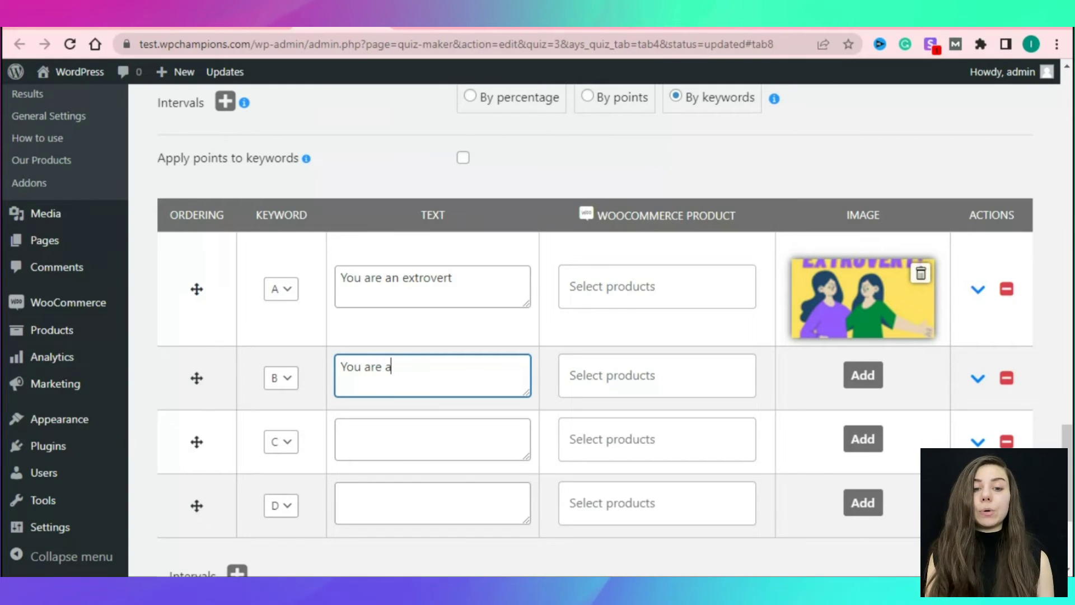
pyautogui.write('n introvert')
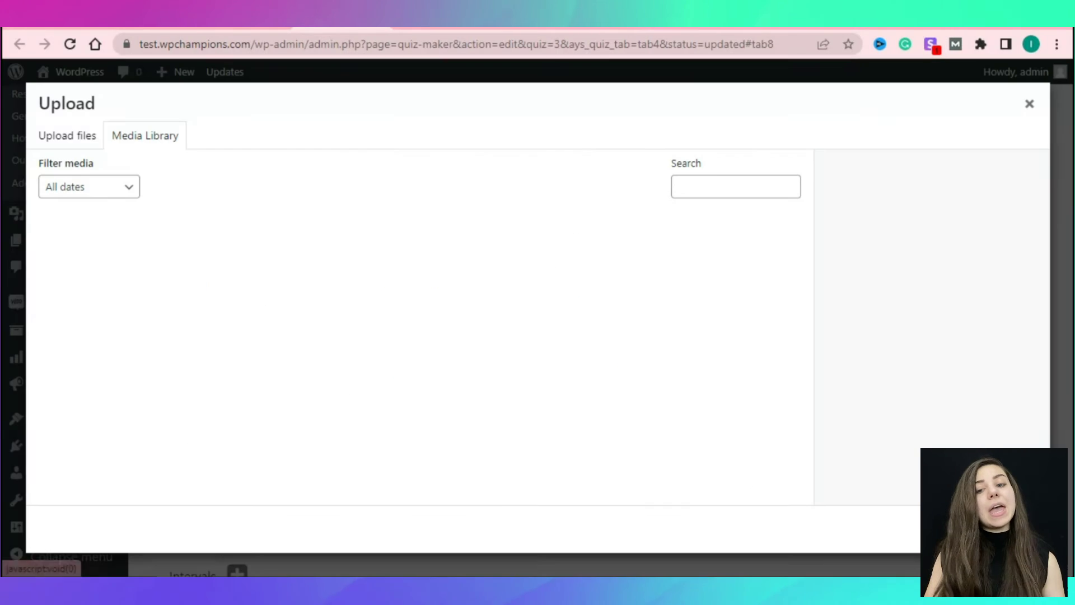
pyautogui.click(87, 262)
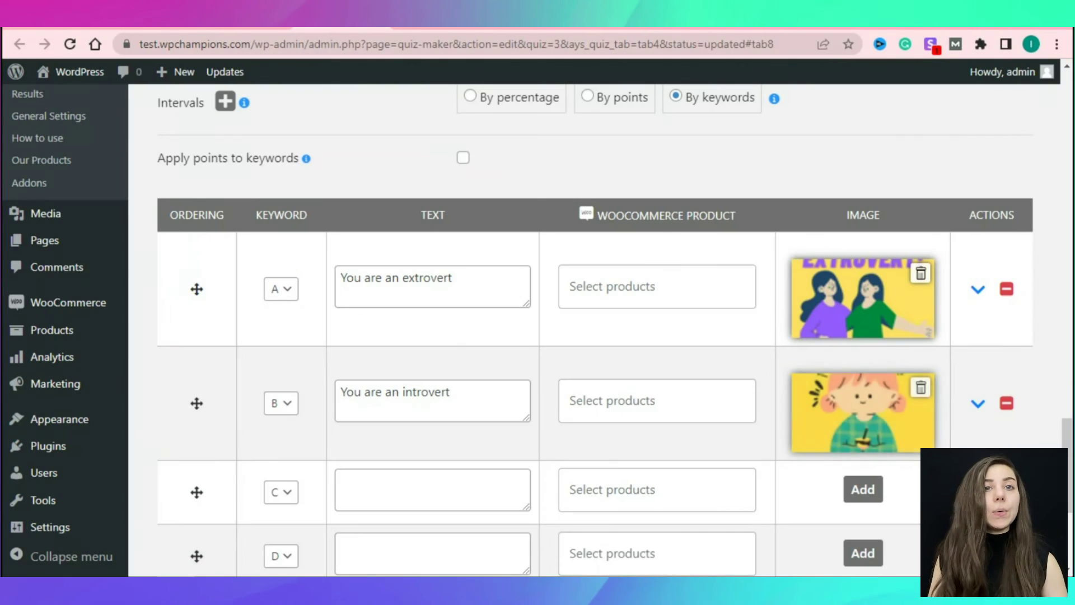
pyautogui.click(997, 529)
pyautogui.scroll(-3, 595, 348)
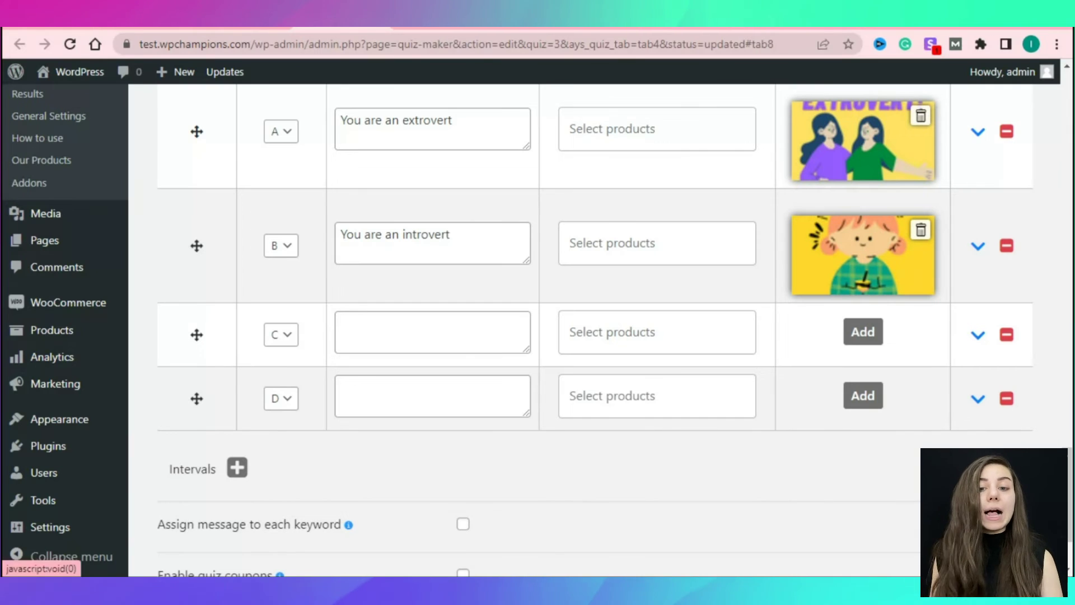
pyautogui.scroll(3, 595, 330)
pyautogui.scroll(-3, 595, 302)
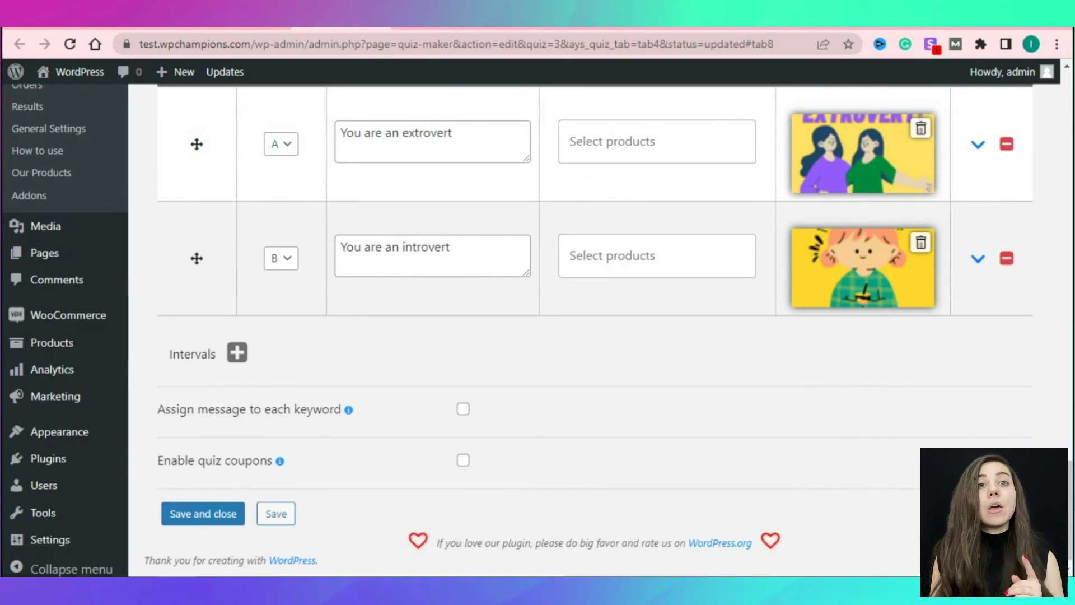
pyautogui.hotkey('ctrl', 's')
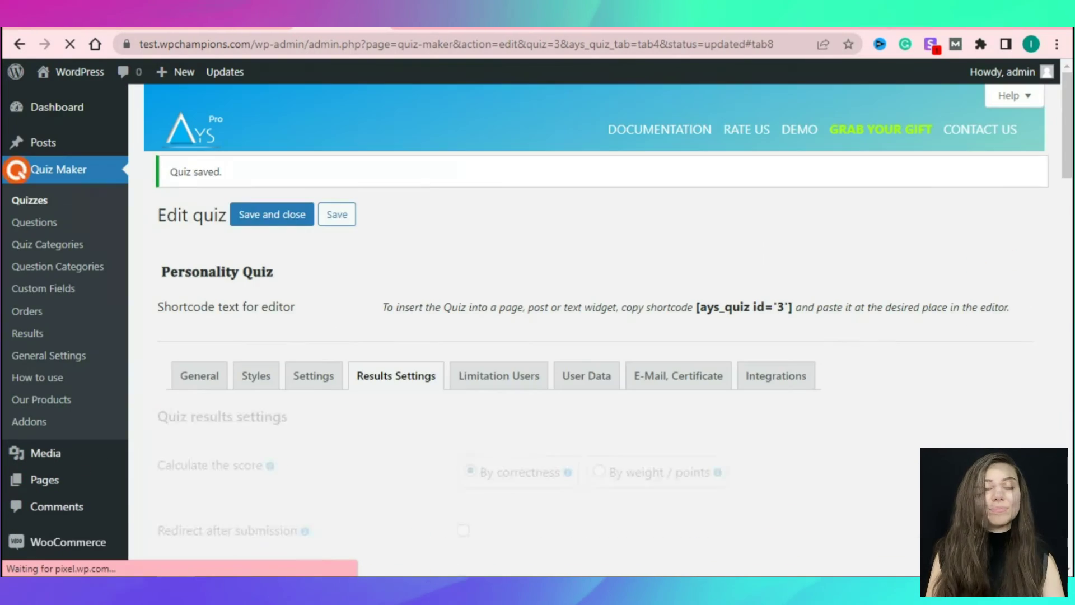
# In User Data settings, set the Information Form to appear Before Quiz.
pyautogui.click(499, 375)
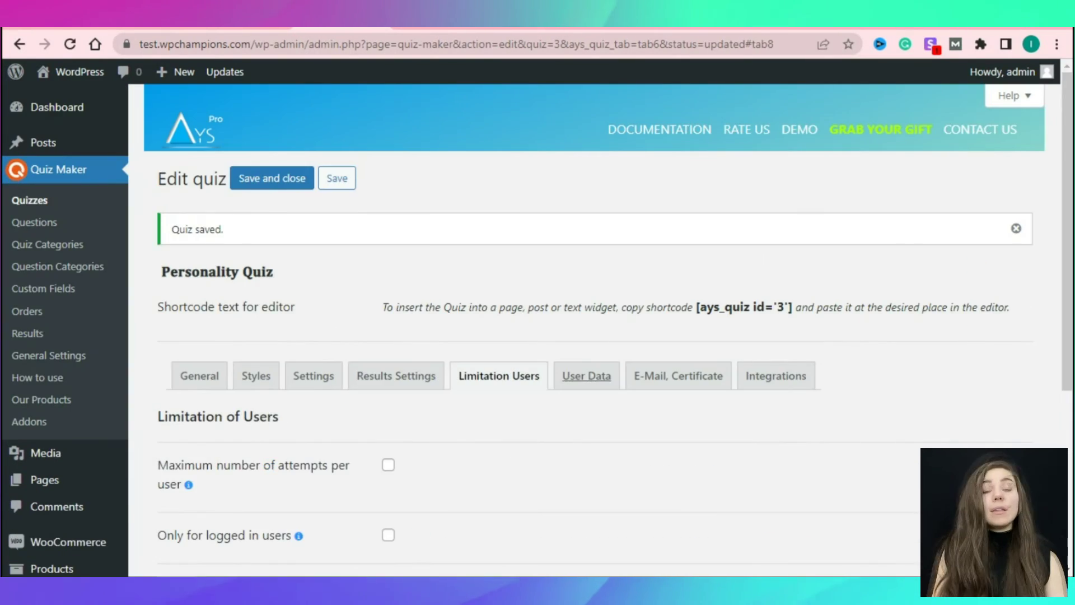
pyautogui.click(586, 376)
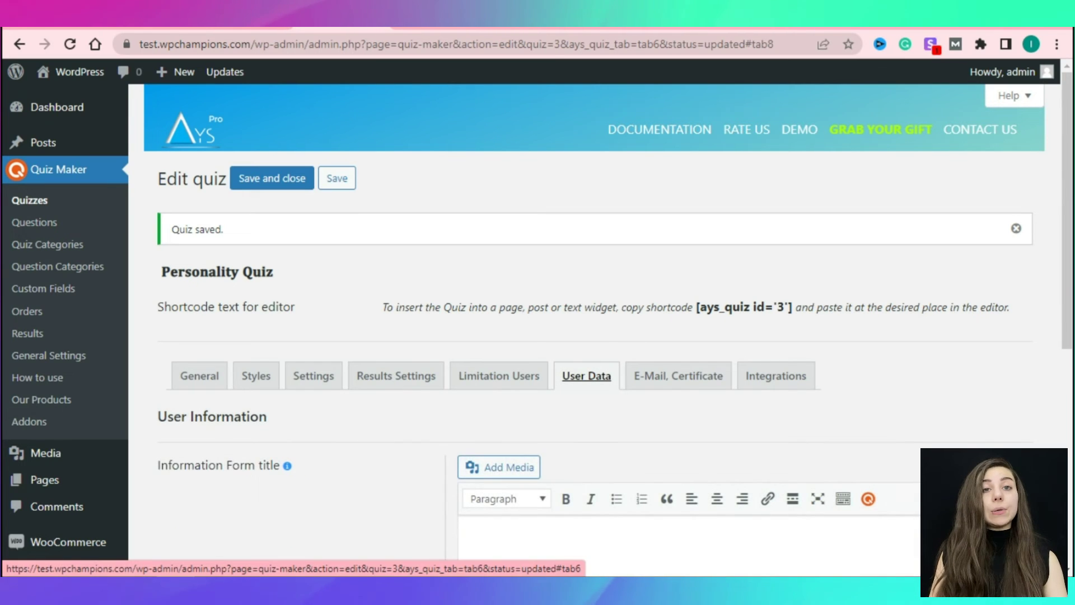
pyautogui.scroll(-4, 594, 302)
pyautogui.scroll(-2, 595, 303)
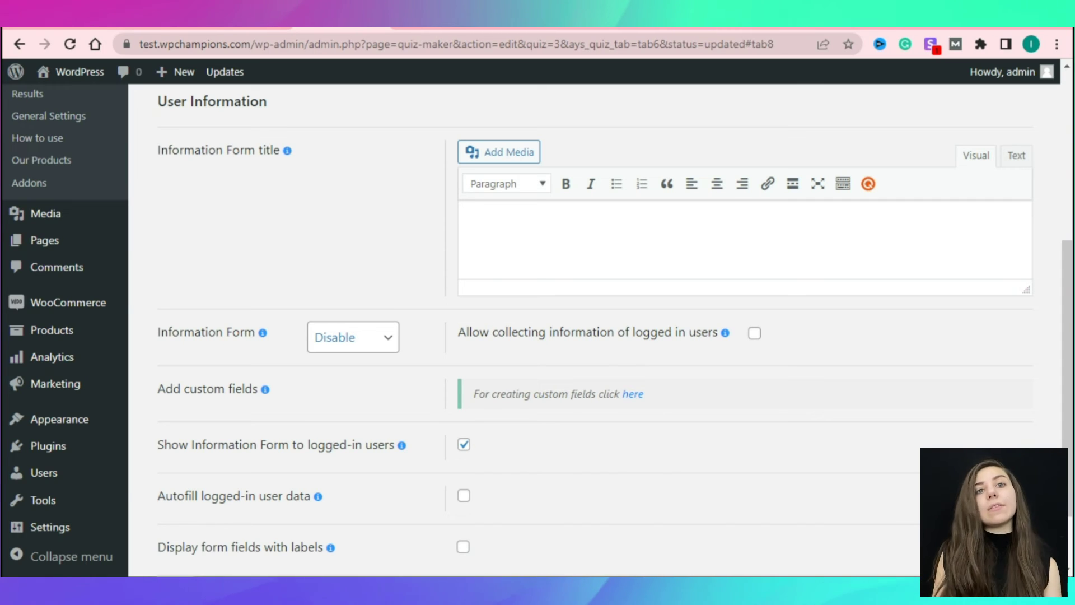
pyautogui.click(353, 338)
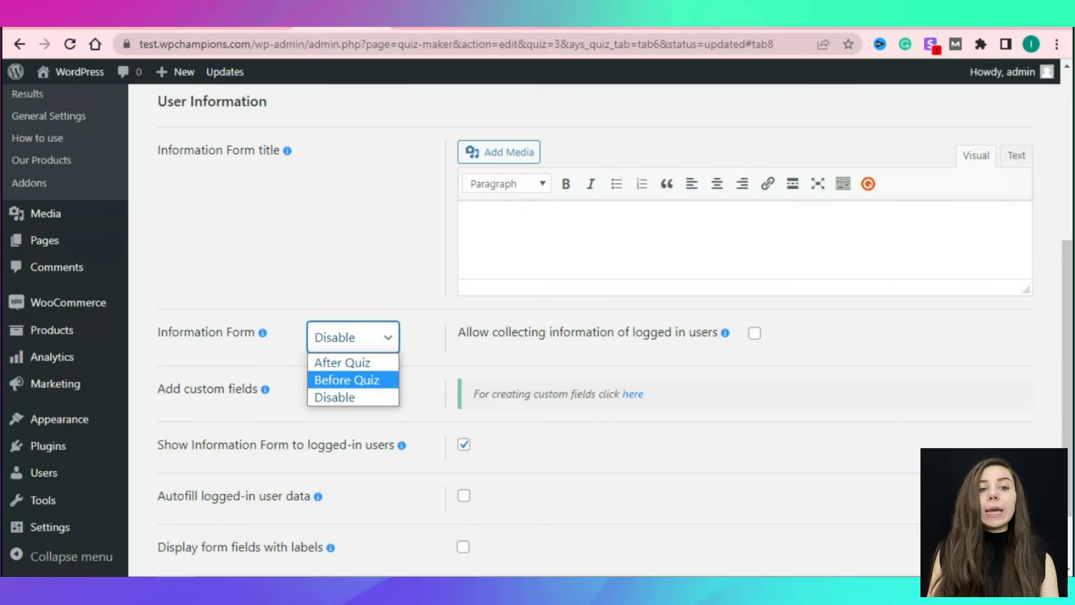
pyautogui.click(347, 380)
# Make Name and Email required, save the quiz, and copy shortcode [ays_quiz id='3'].
pyautogui.scroll(-3, 593, 331)
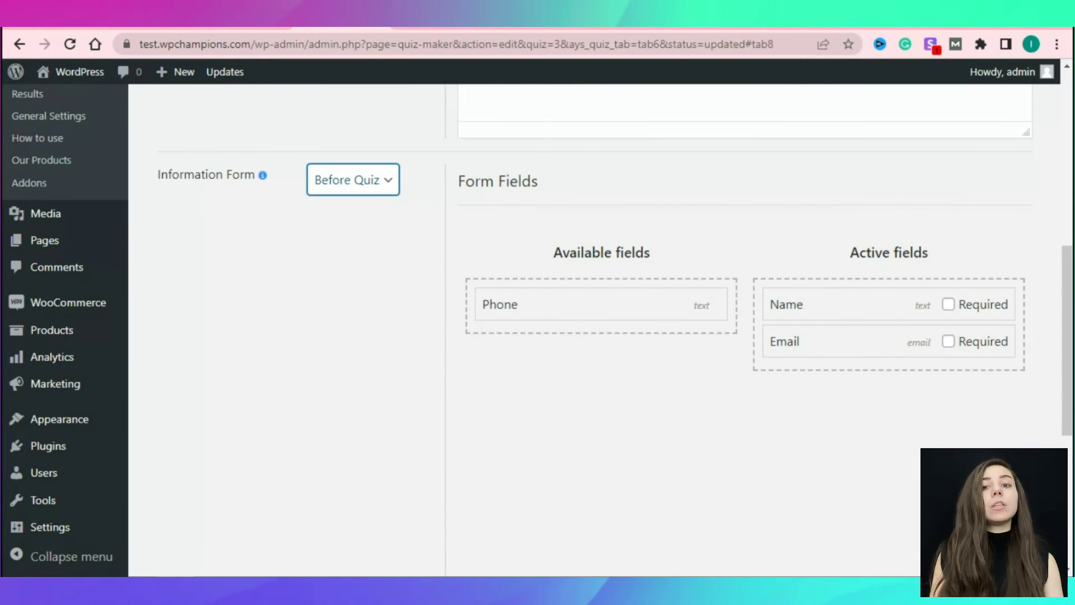
pyautogui.moveTo(504, 304); pyautogui.dragTo(493, 301)
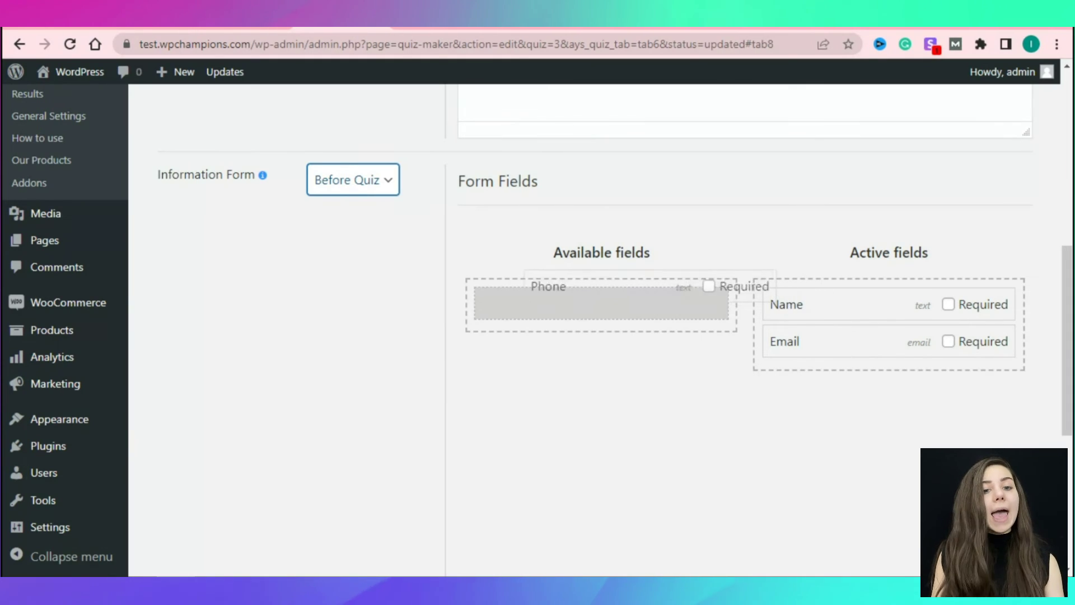
pyautogui.click(948, 304)
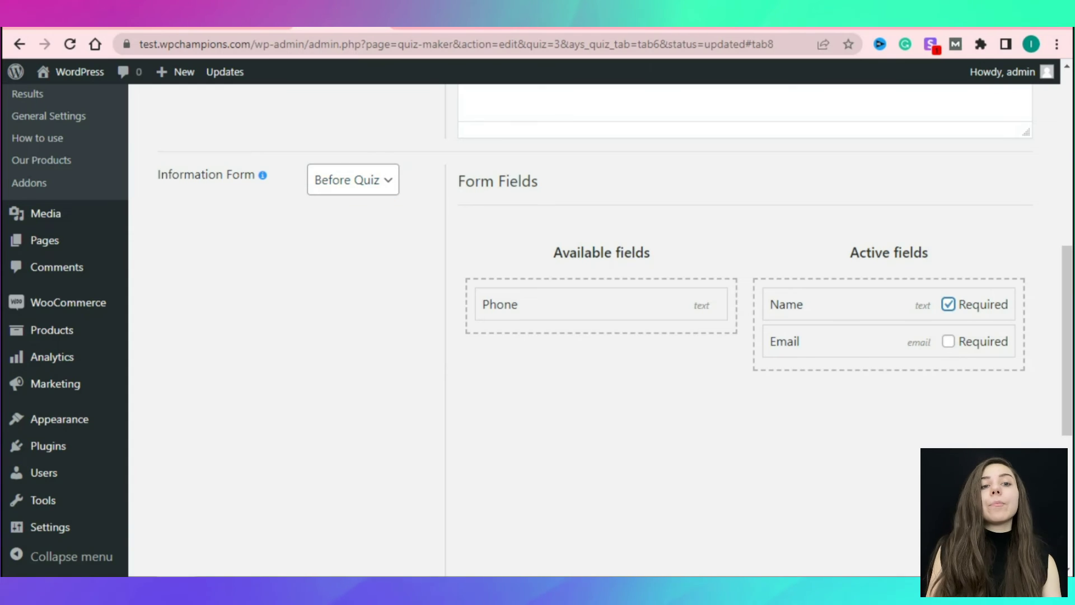
pyautogui.click(948, 341)
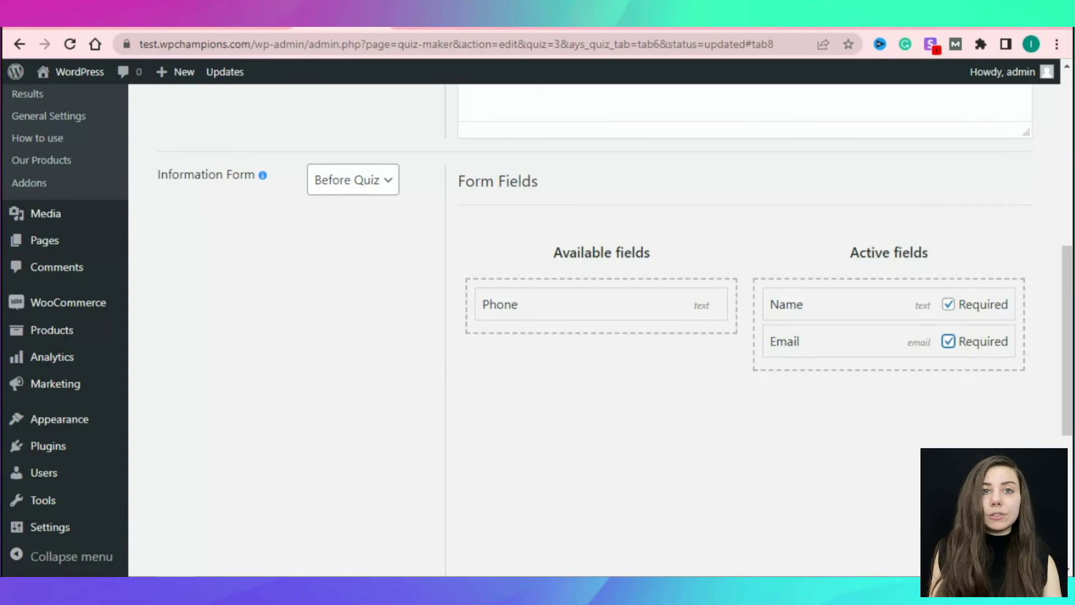
pyautogui.scroll(-6, 600, 330)
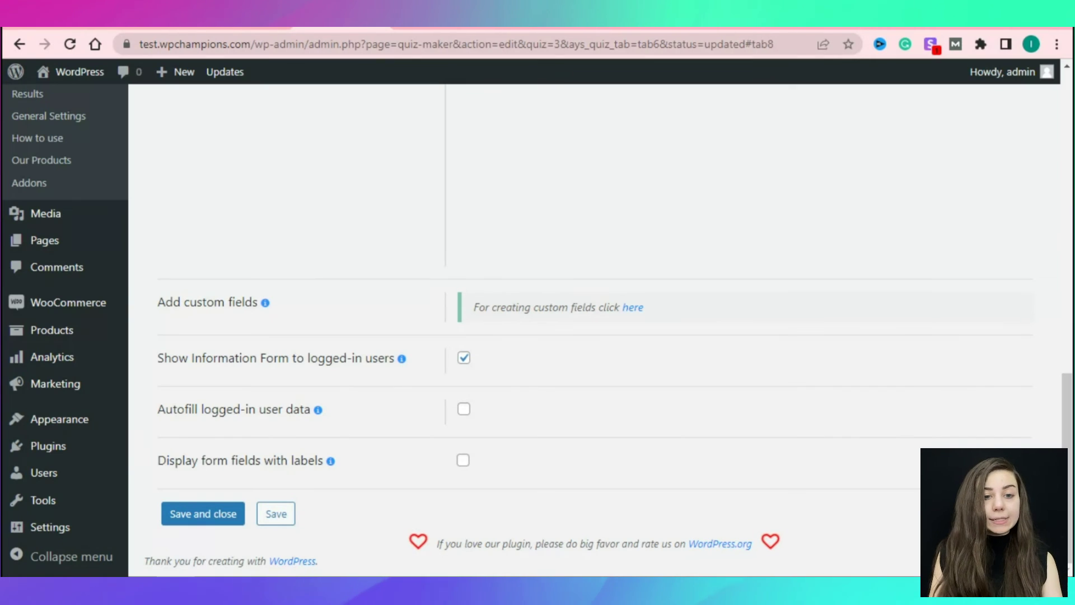
pyautogui.click(276, 514)
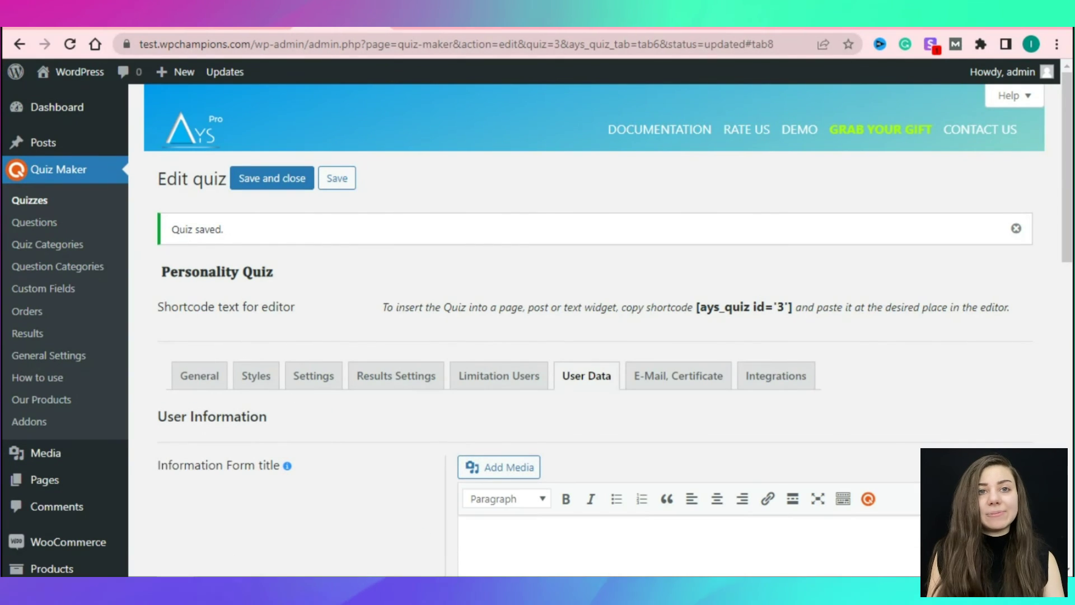
pyautogui.click(743, 308)
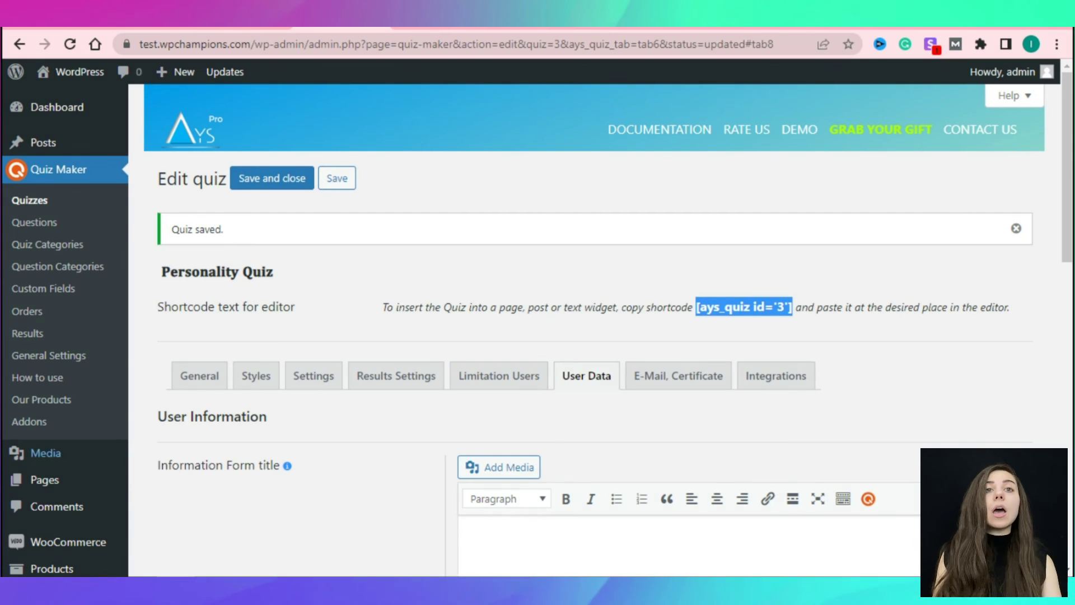
# Add a Shortcode block with [ays_quiz id='3'] to 'Are You an Extrovert or An Introvert?', update, and view it.
pyautogui.moveTo(45, 480)
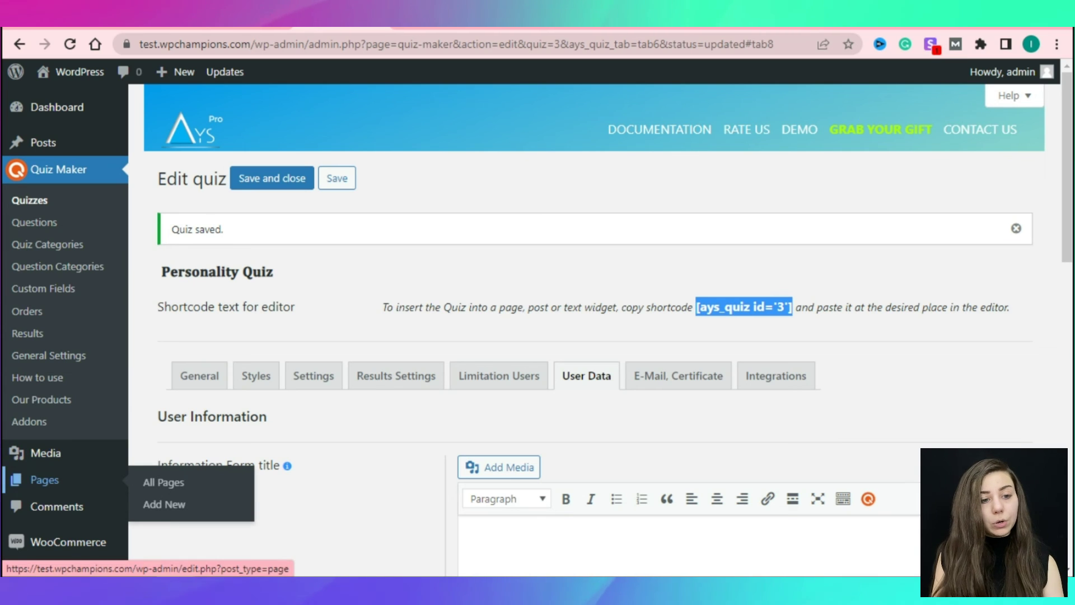
pyautogui.click(44, 480)
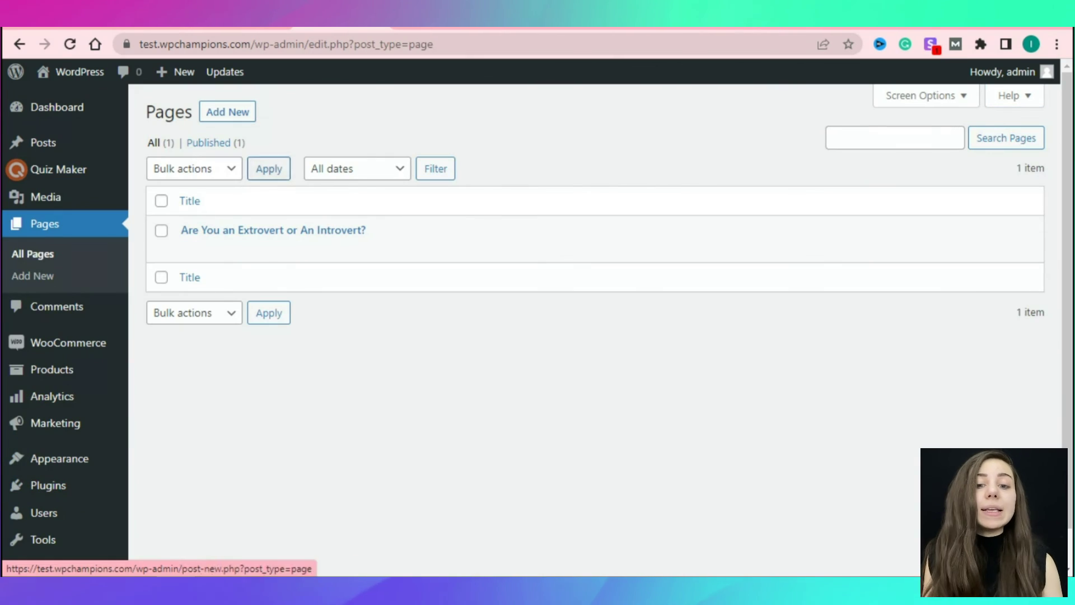
pyautogui.click(274, 230)
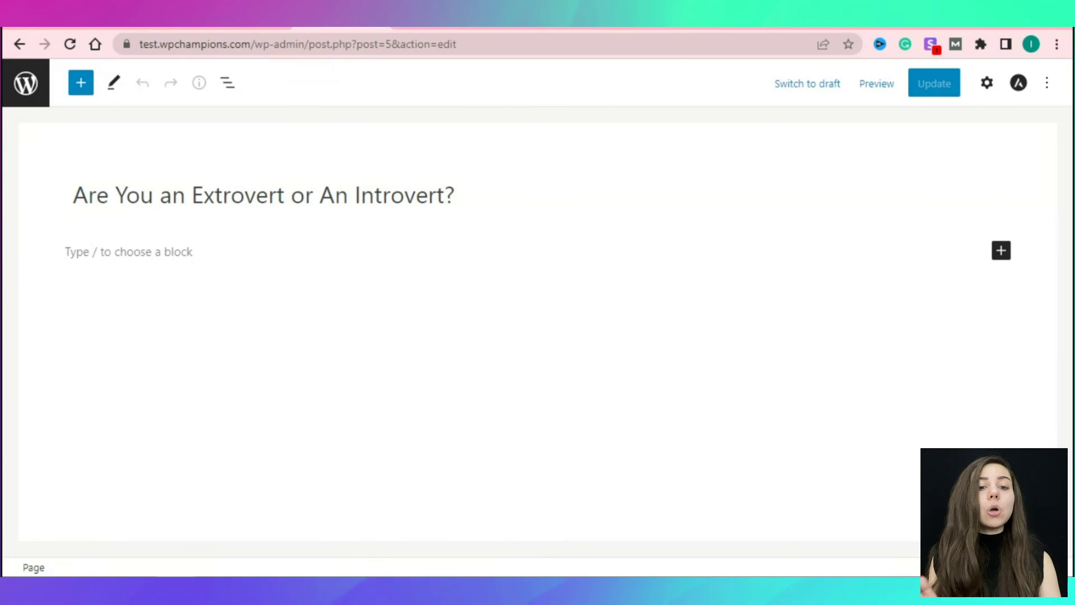
pyautogui.click(1001, 251)
pyautogui.click(883, 360)
pyautogui.hotkey('ctrl', 'v')
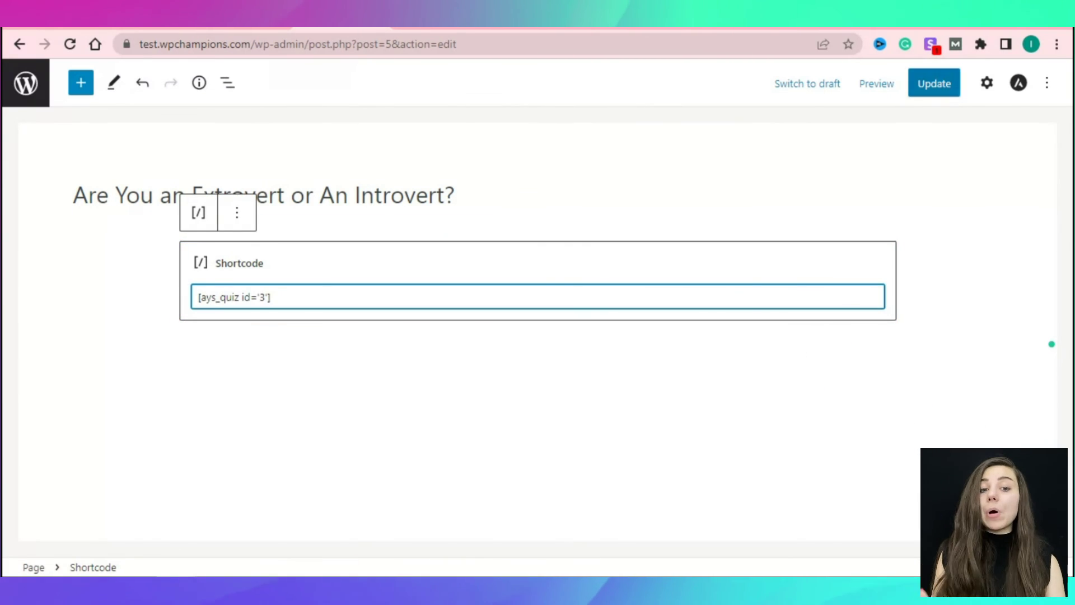
pyautogui.click(934, 84)
pyautogui.click(147, 524)
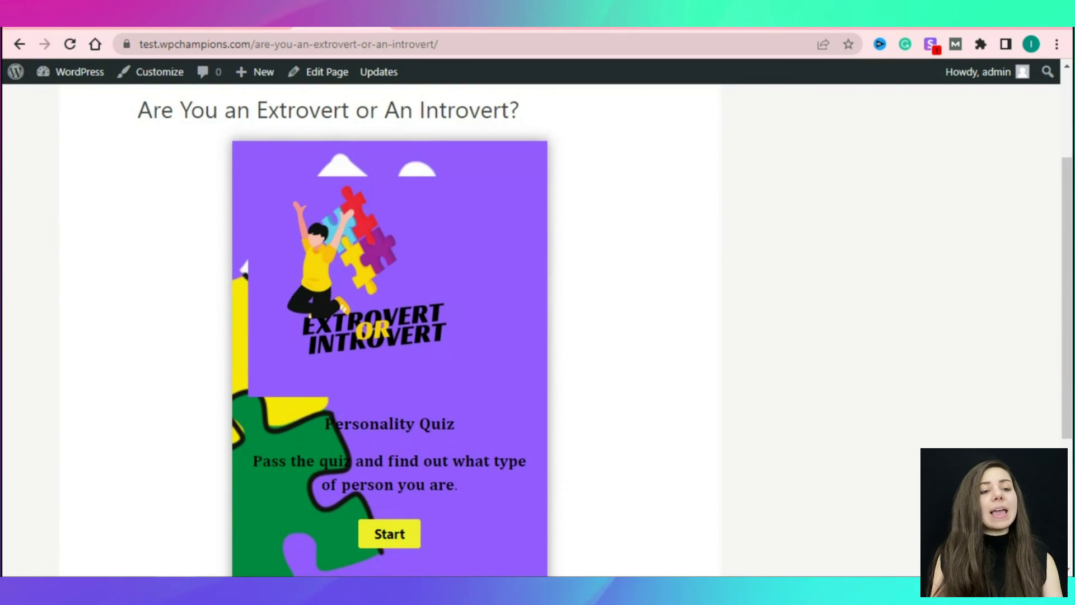
# Start the quiz and submit the information form with a name and email address.
pyautogui.scroll(-2, 389, 336)
pyautogui.click(390, 454)
pyautogui.click(389, 218)
pyautogui.write('mike')
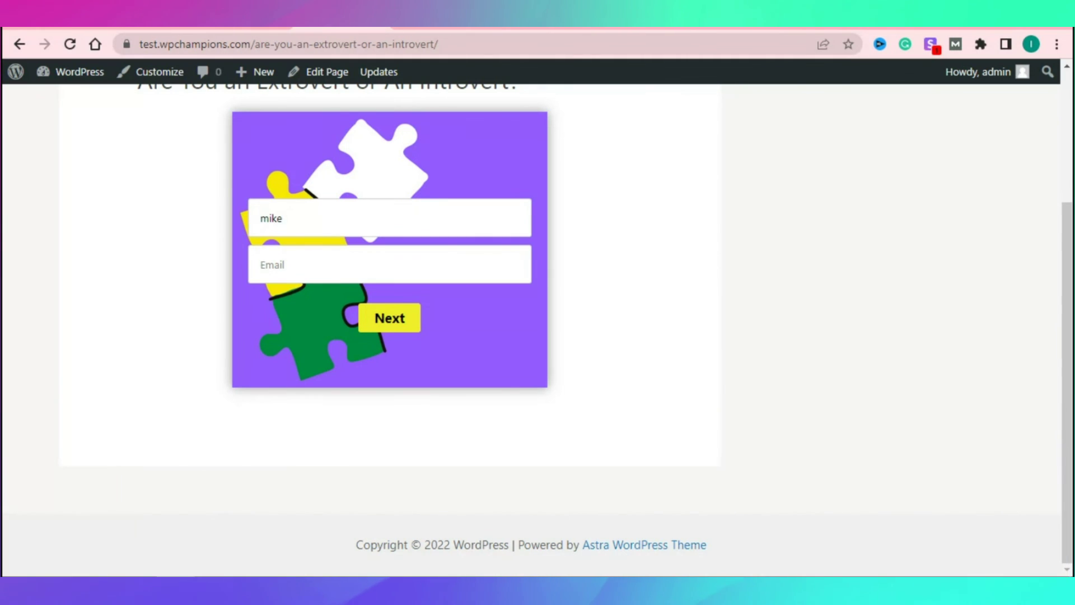
pyautogui.click(389, 264)
pyautogui.press('Return')
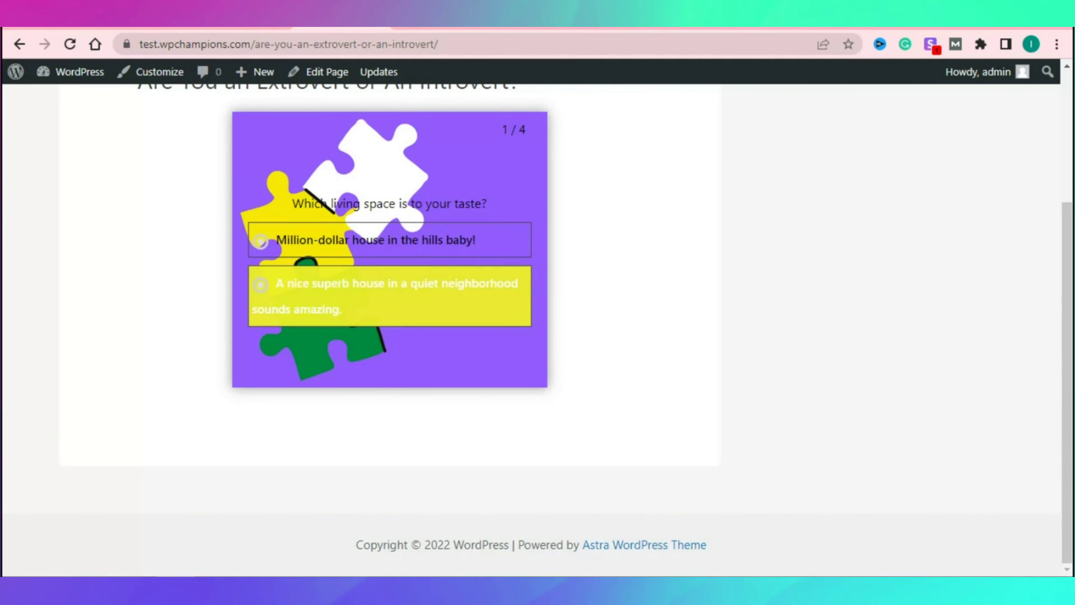
# Answer the questions, choosing Outgoing last, to reach the 'You are an extrovert' result.
pyautogui.click(360, 237)
pyautogui.click(389, 319)
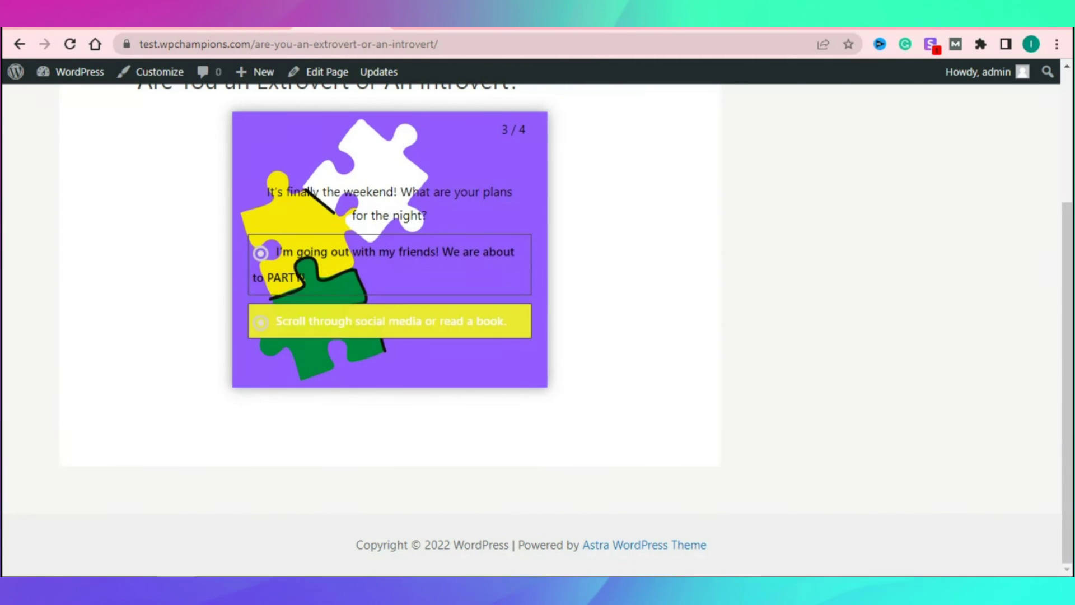
pyautogui.click(389, 253)
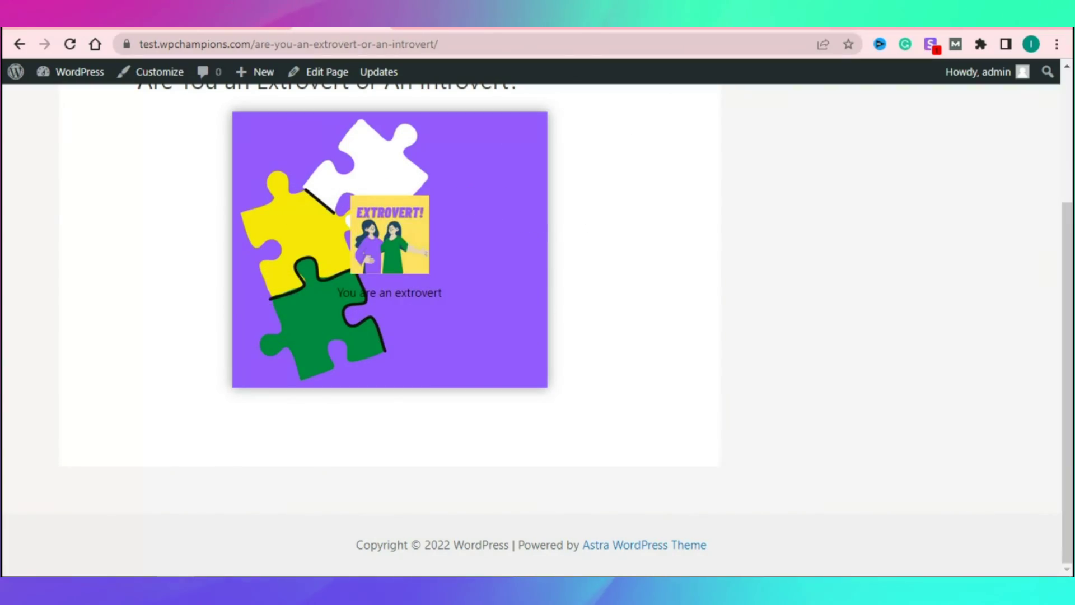